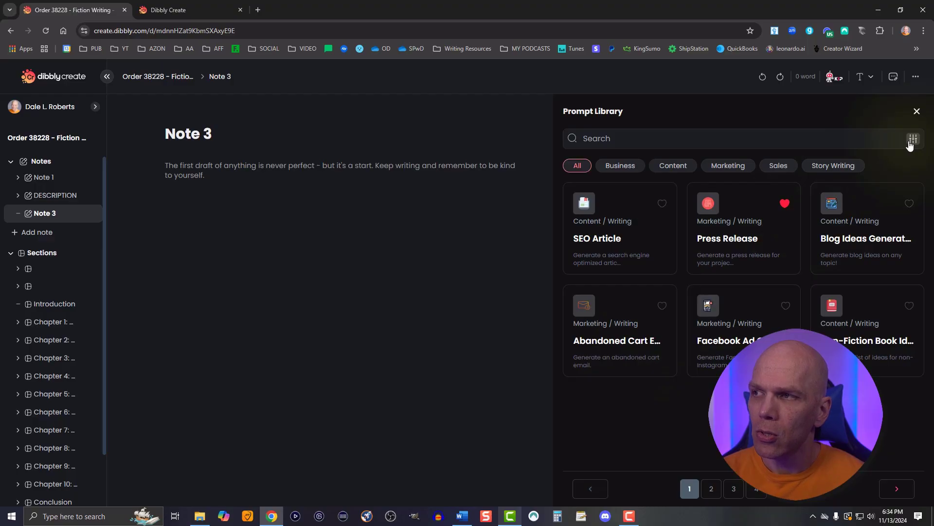
Filter the prompt library to Favorite prompts and browse the pages of results
click(912, 140)
click(529, 288)
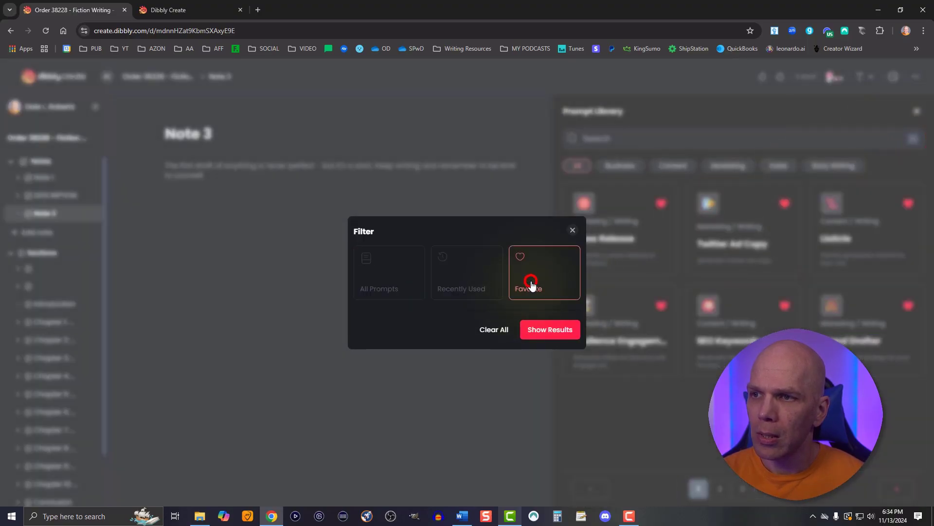
click(541, 330)
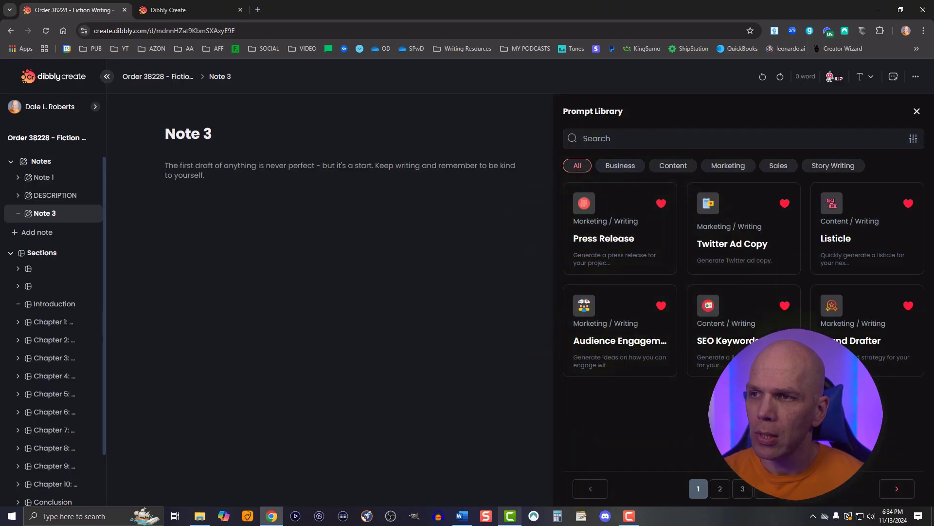
click(720, 488)
click(735, 489)
click(699, 489)
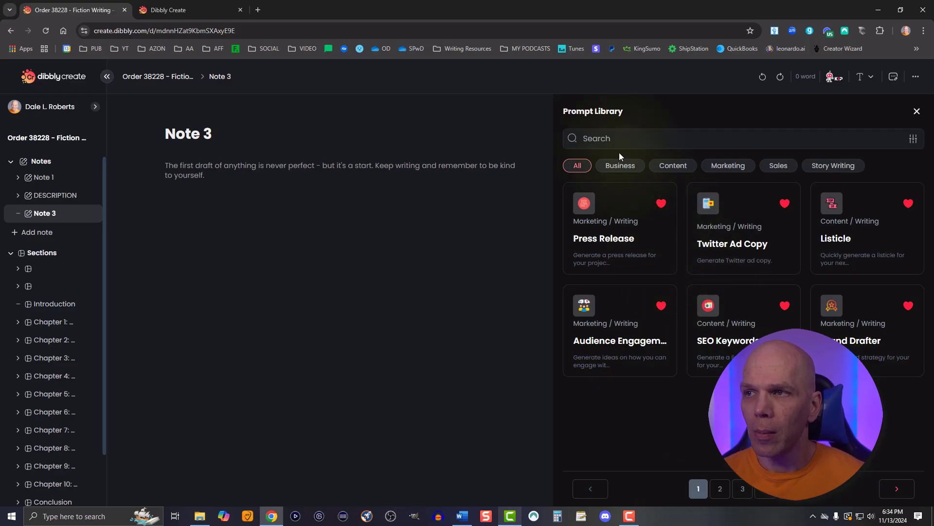
Search the prompt library for "brand" and open the Brand Drafter prompt in Note 3
click(610, 137)
text(brand)
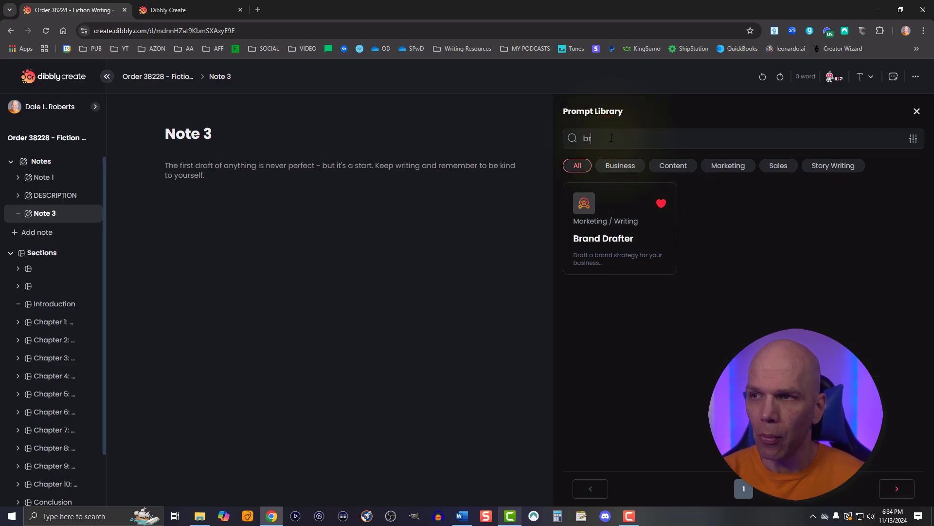
click(622, 232)
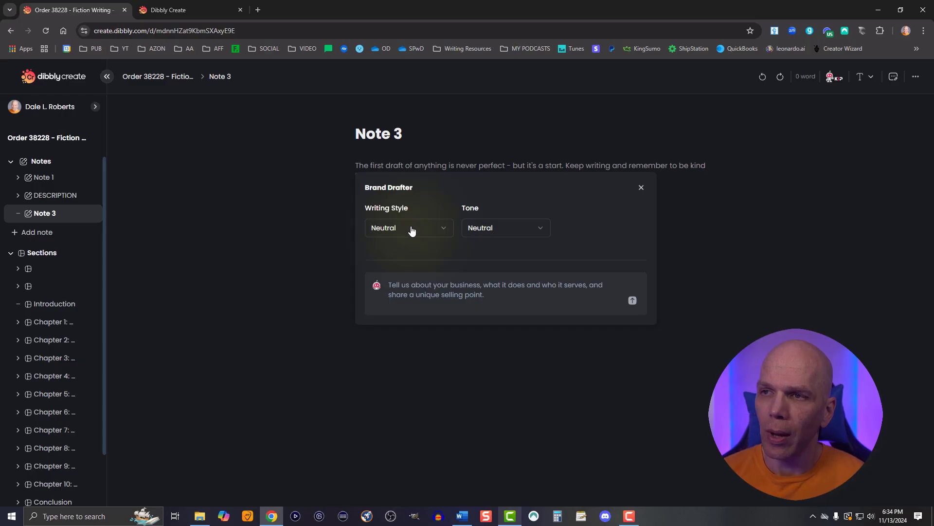
Set the Brand Drafter's writing style to Persuasive and its tone to Professional
click(411, 230)
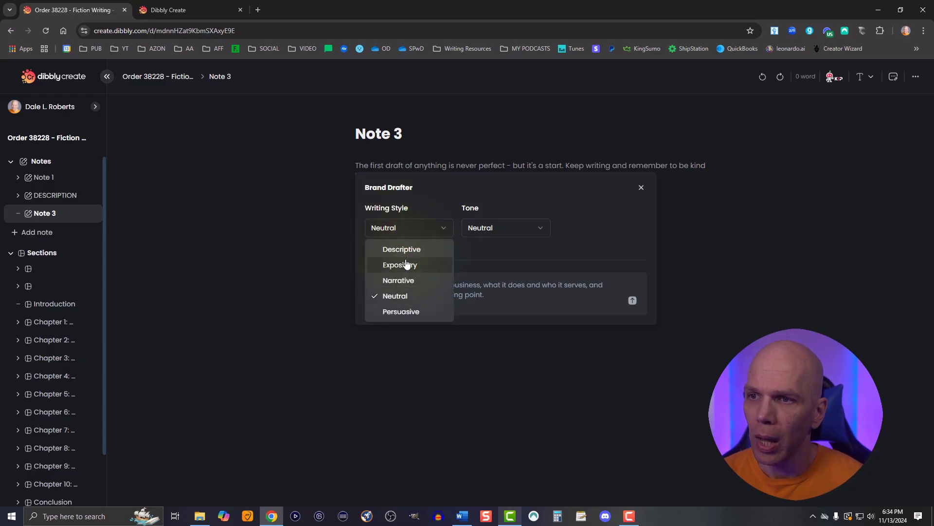
click(405, 311)
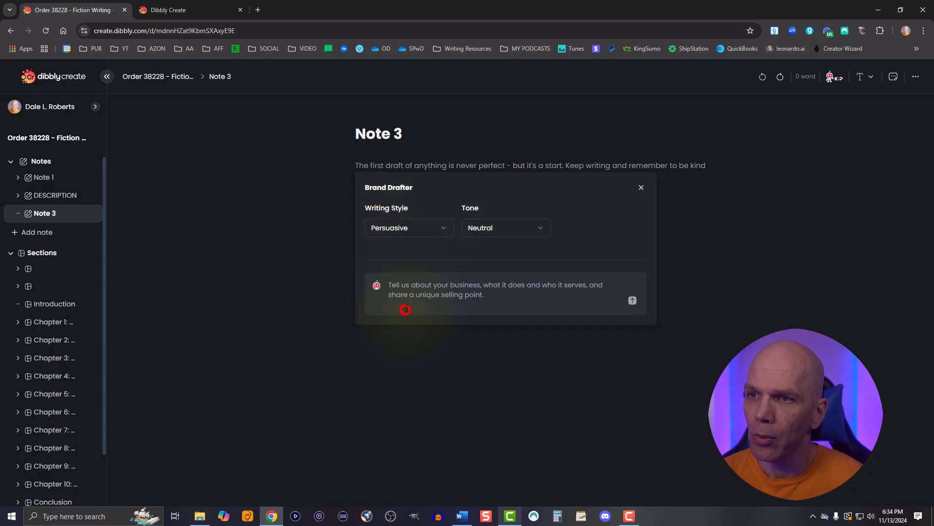
click(481, 231)
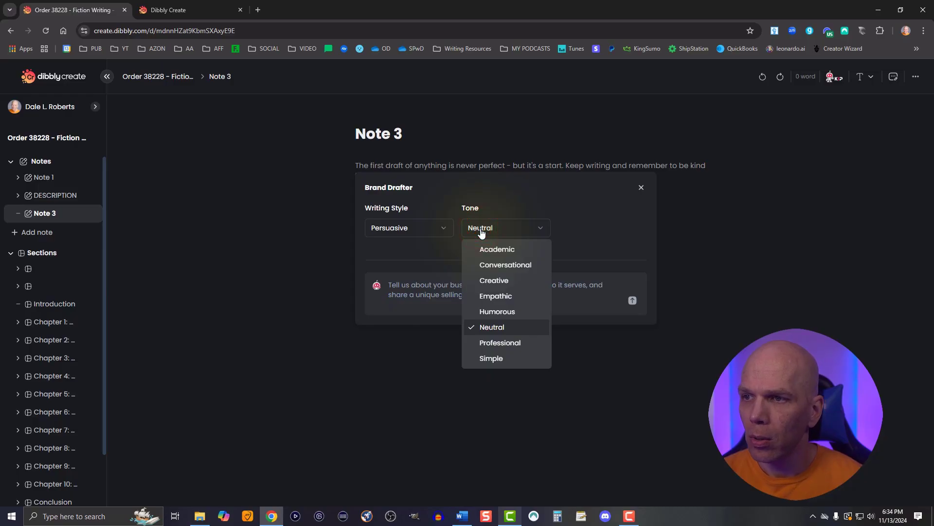
click(489, 344)
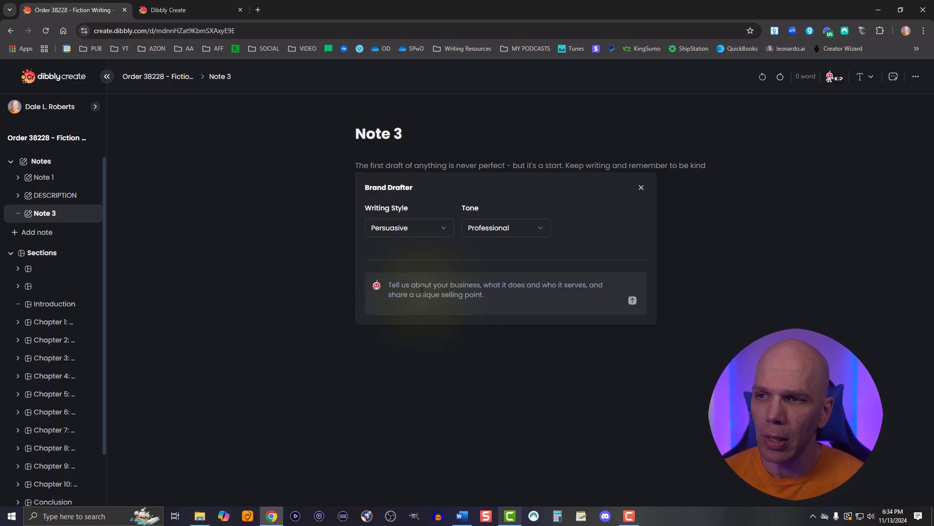
Describe the business as an author teaching authors and promoting How to Write a Nonfiction Book in 24 Hours, generate the brand draft and insert it
click(422, 291)
text(I'm an author who teaches other authors how to write and publish books that sell. Right now, I'm promoting my latest book How to Write a Nonfiction Book in 24 Hours.)
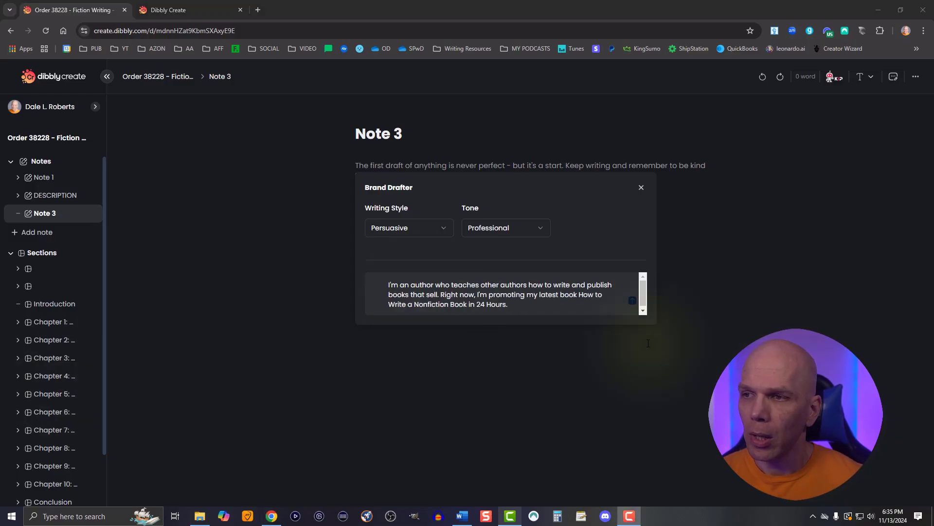
click(631, 305)
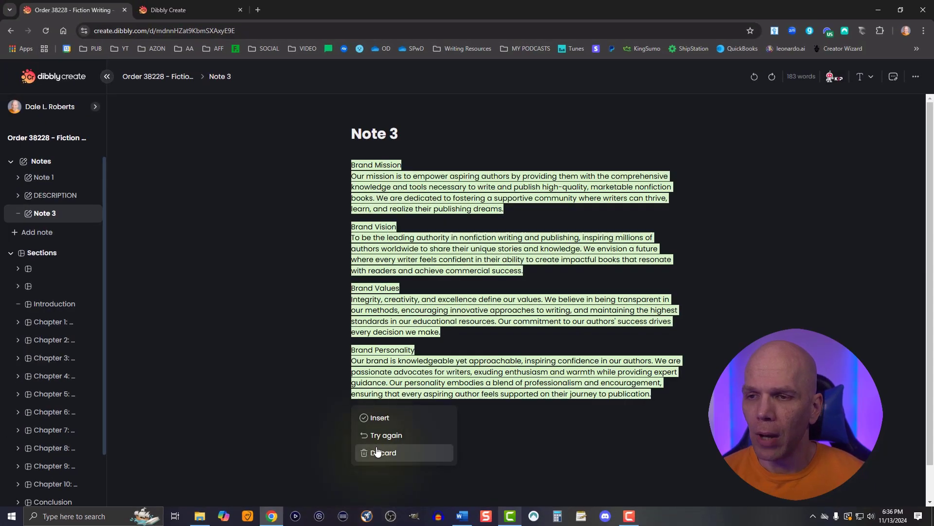
click(364, 422)
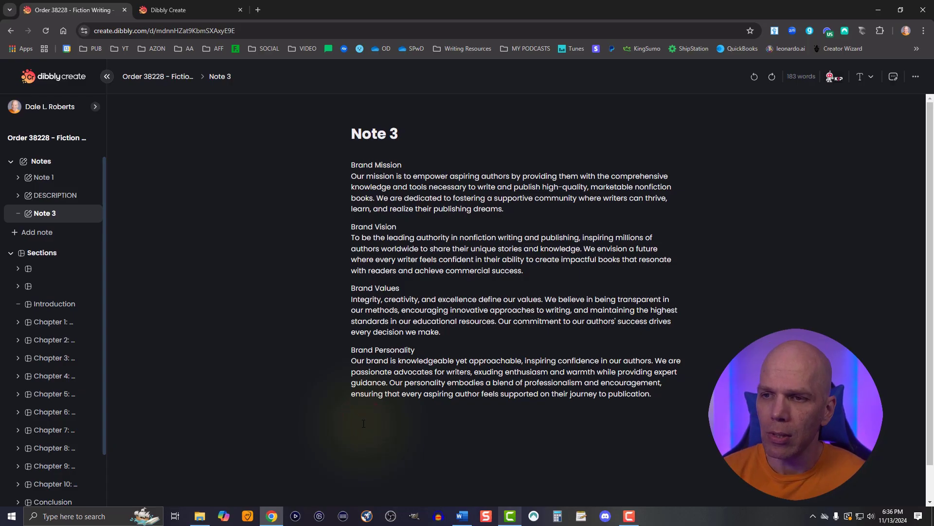
Add a Goals heading below the Brand Personality paragraph and open the full prompt library through the KIP command beneath it
click(665, 393)
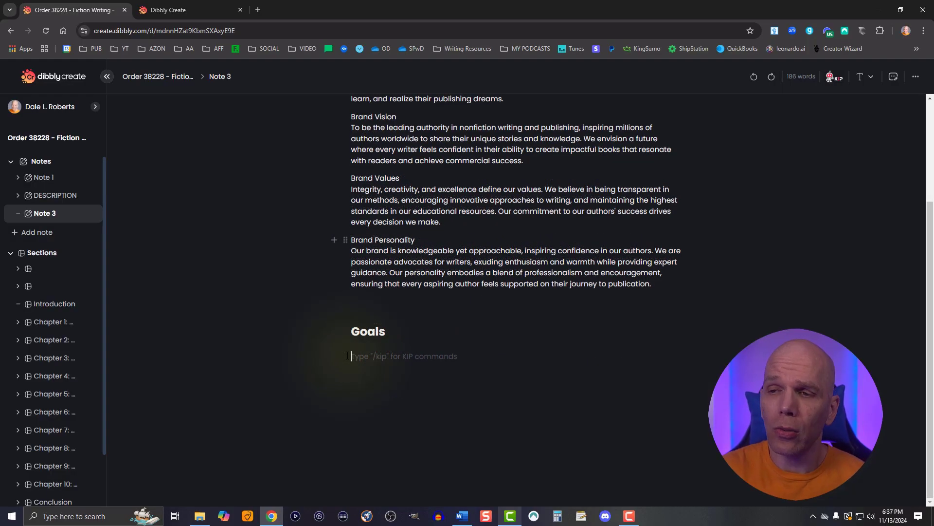
text(/)
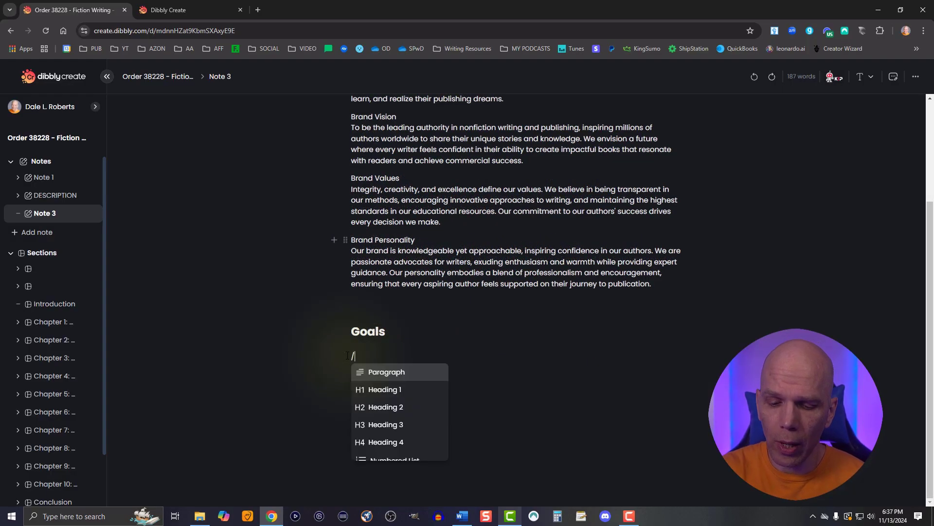
text(kip)
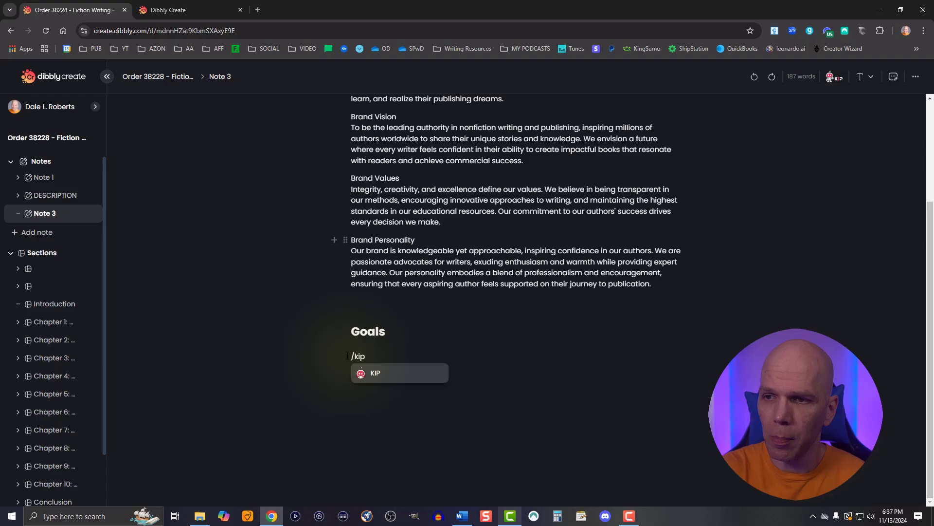
click(404, 373)
mouse_move(440, 440)
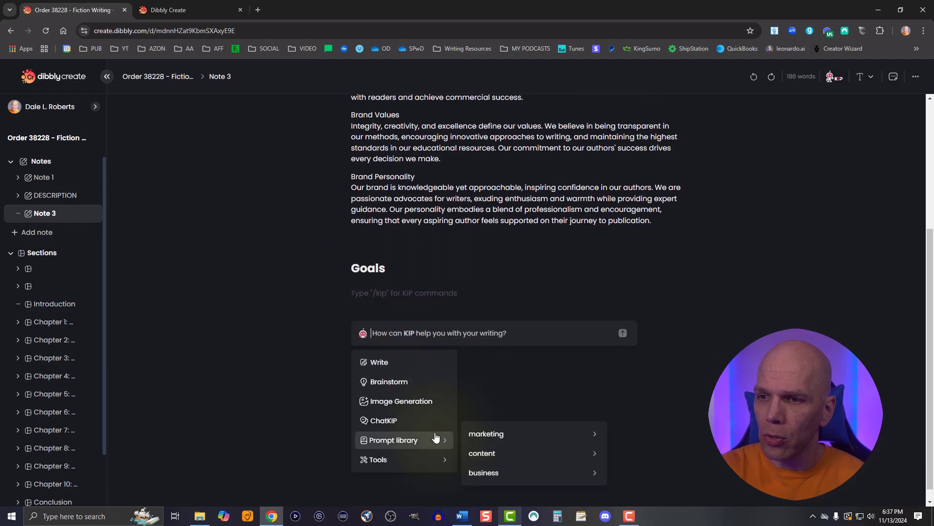
mouse_move(493, 475)
click(668, 479)
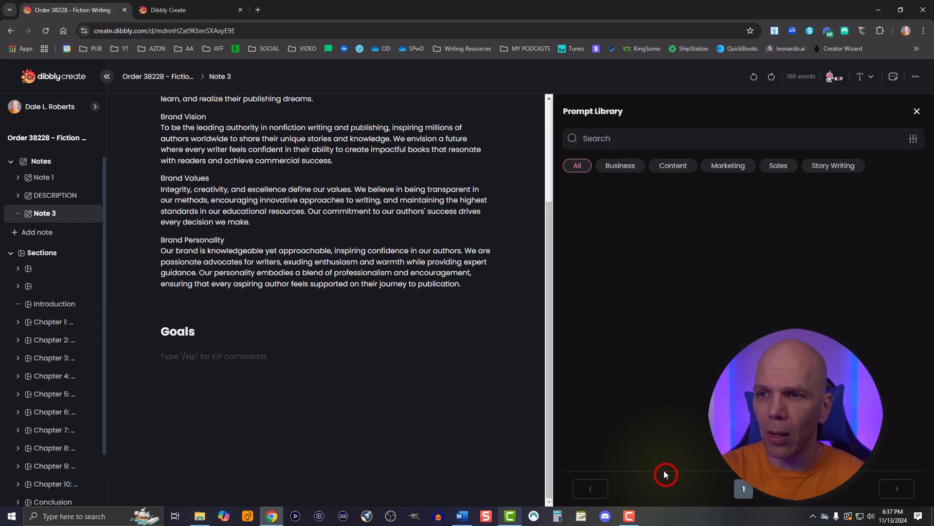
Search the prompt library for "goals" and open the Goals prompt under the new heading
click(591, 141)
text(goals)
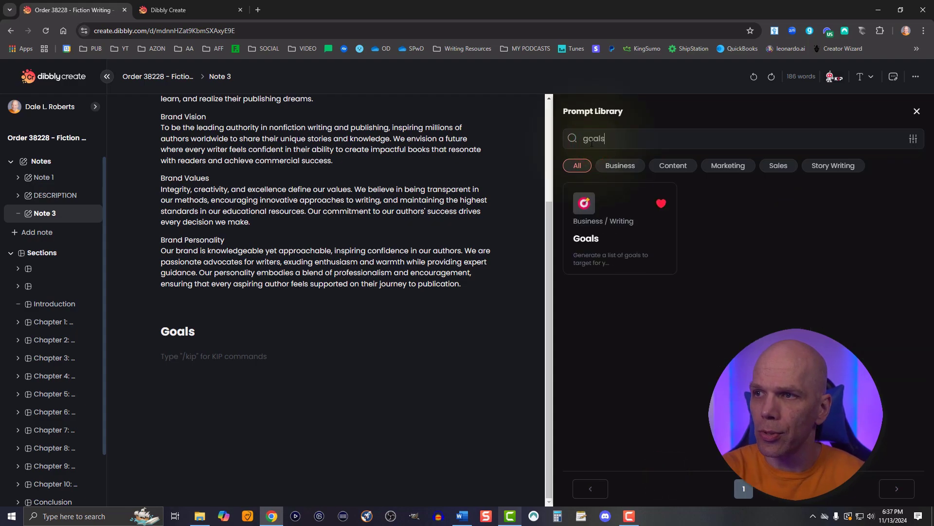
click(587, 223)
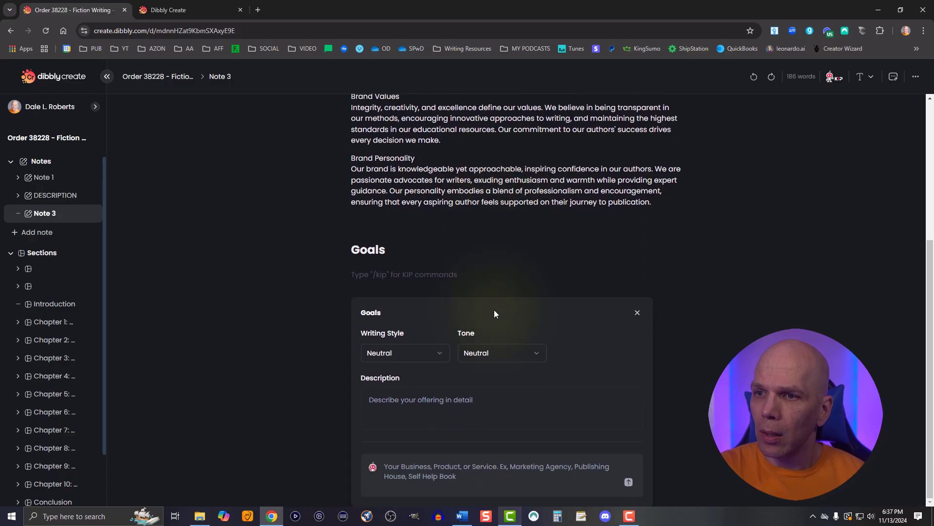
Set the Goals prompt's writing style to Persuasive and its tone to Professional
click(390, 354)
click(397, 436)
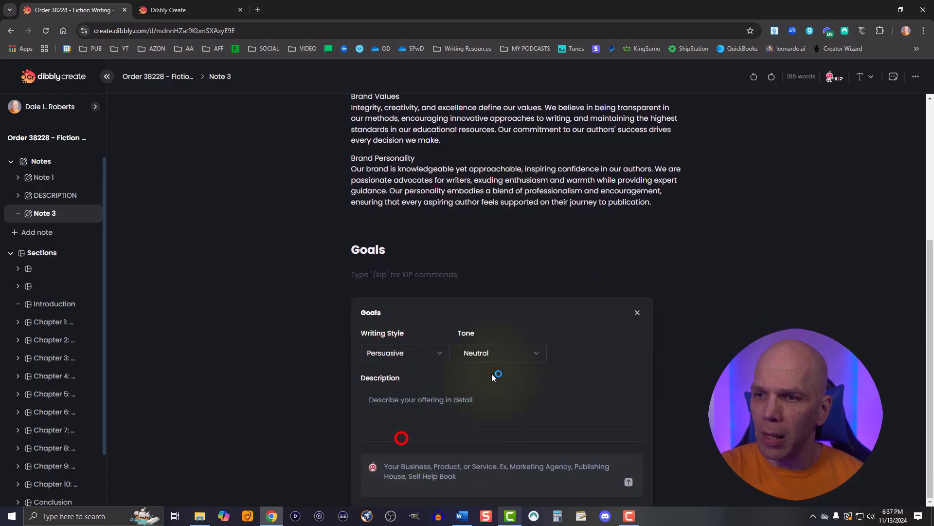
click(476, 353)
click(485, 468)
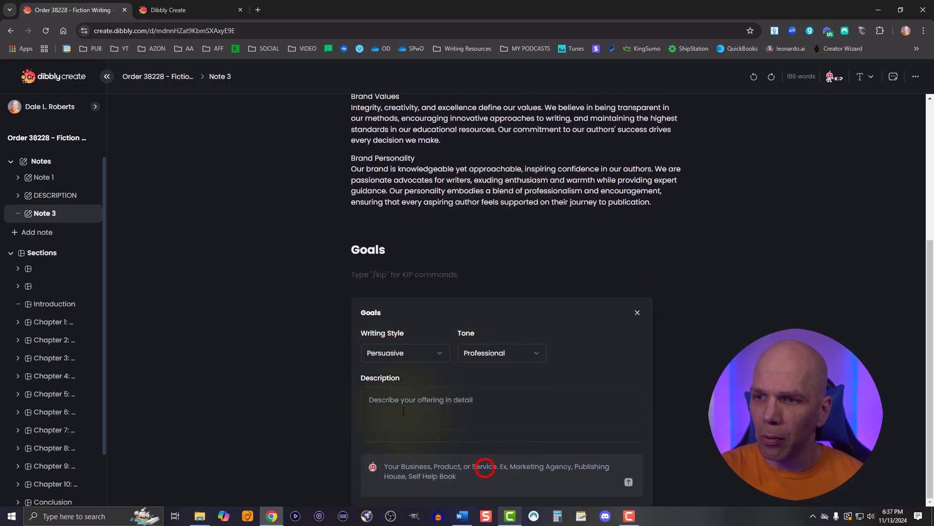
Fill in the How to Write a Nonfiction Book in 24 Hours description and the award-winning author introduction, and generate the goals
click(393, 403)
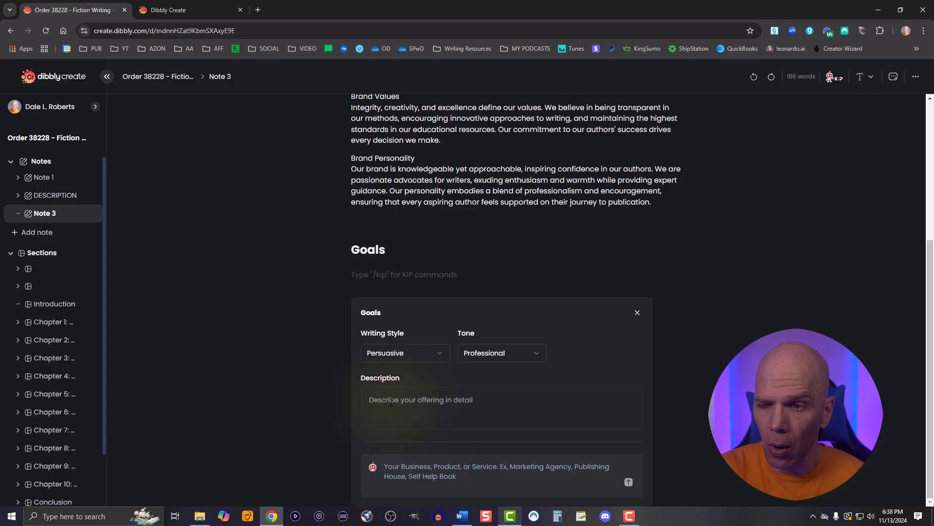
key(ctrl+v)
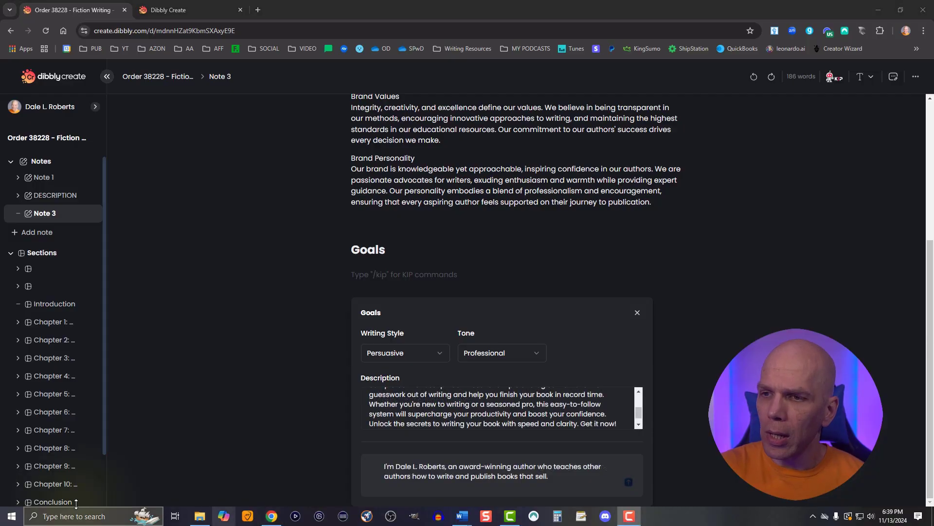
scroll(411, 404, up, 5)
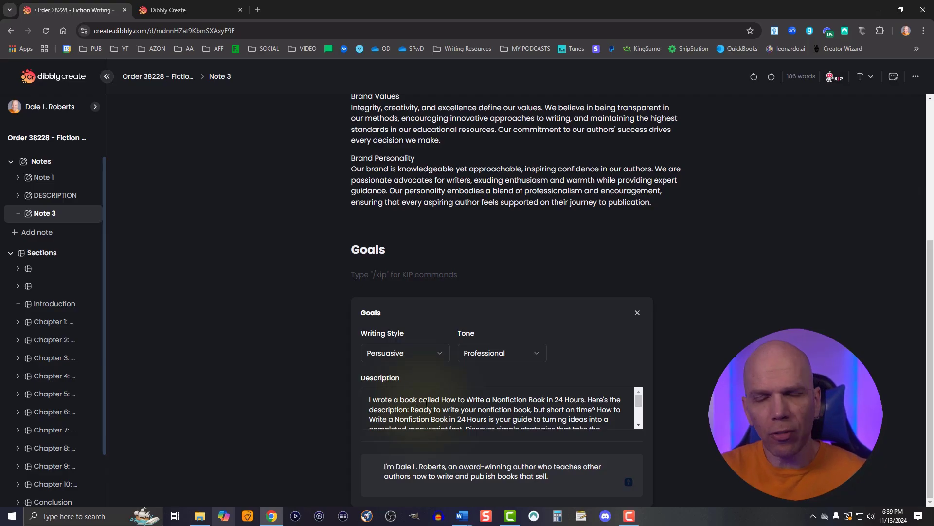
scroll(426, 402, down, 5)
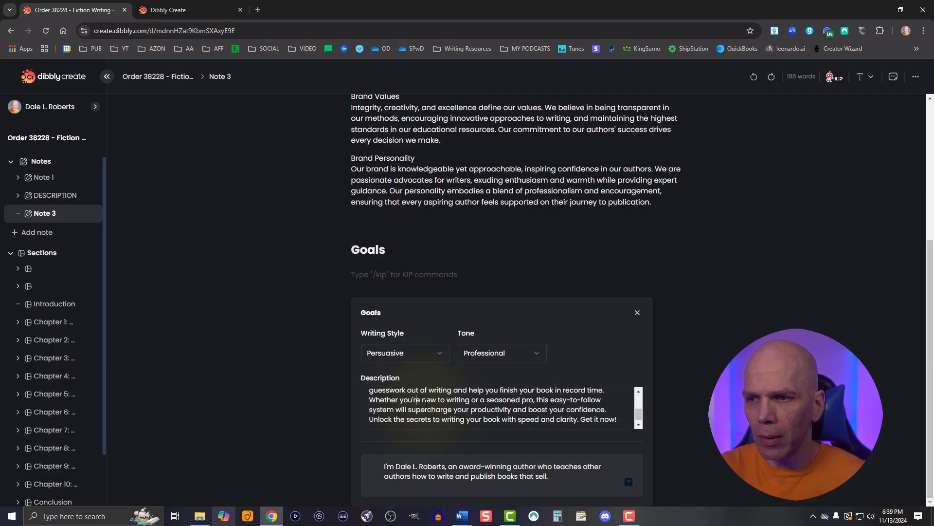
click(454, 480)
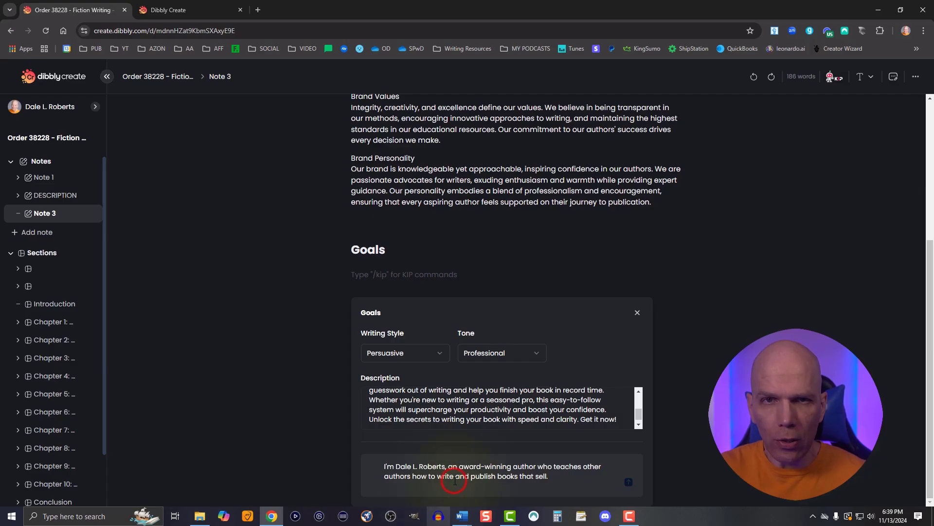
click(630, 486)
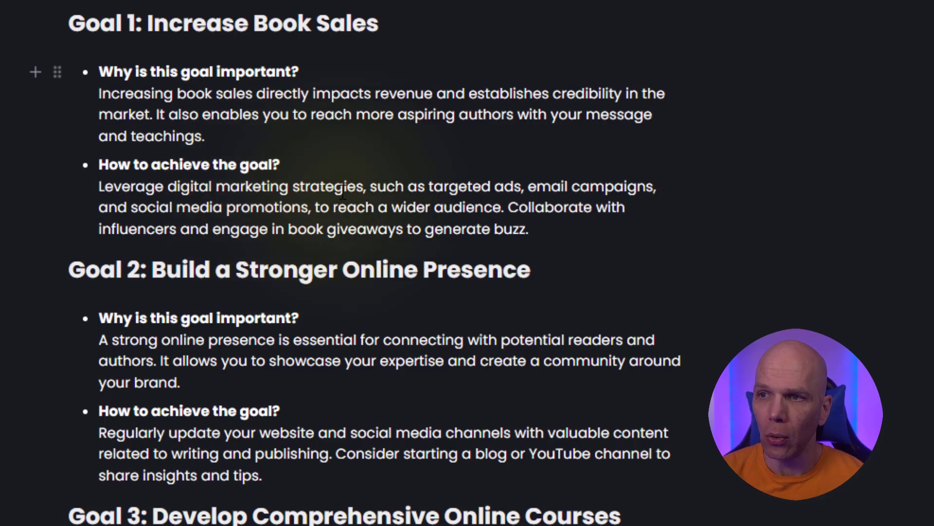
Review the generated goals in Note 3, reading why each one is important and how to achieve it
scroll(312, 171, down, 2)
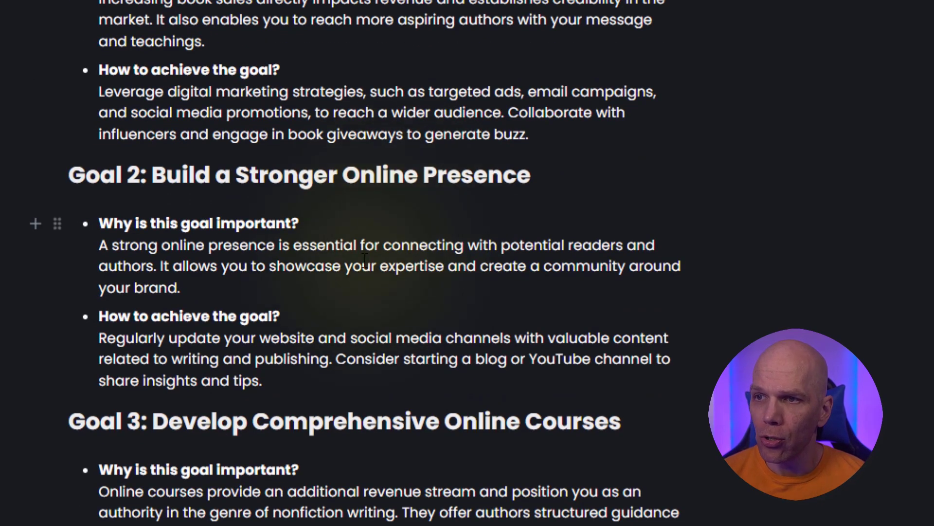
scroll(339, 276, down, 2)
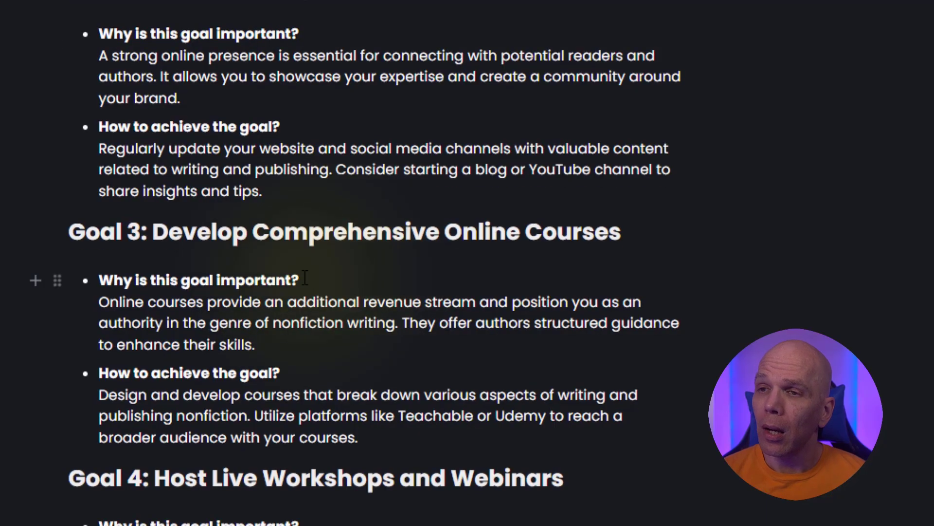
scroll(294, 280, down, 2)
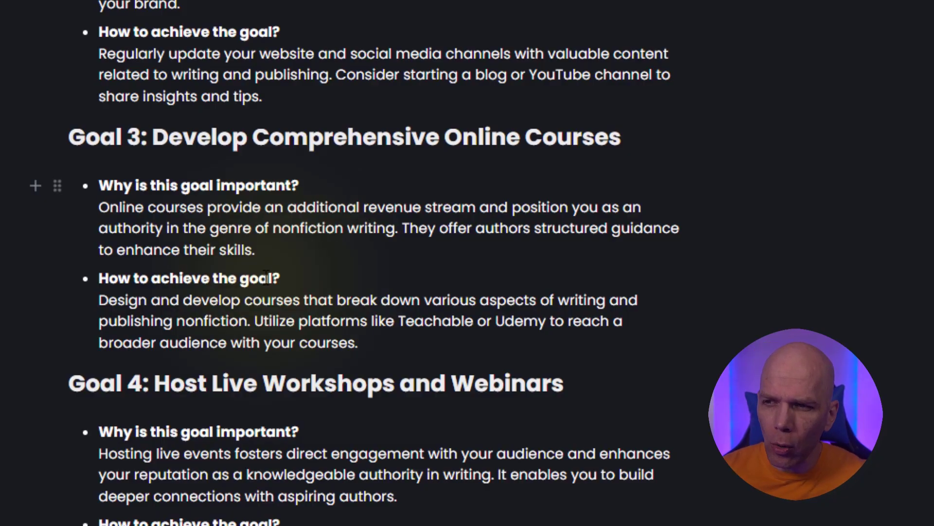
scroll(266, 278, down, 6)
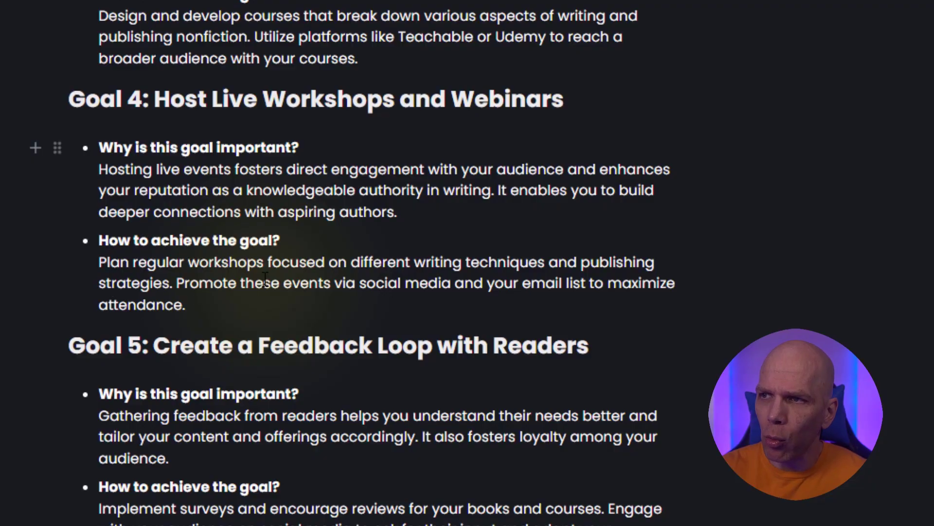
scroll(265, 278, down, 2)
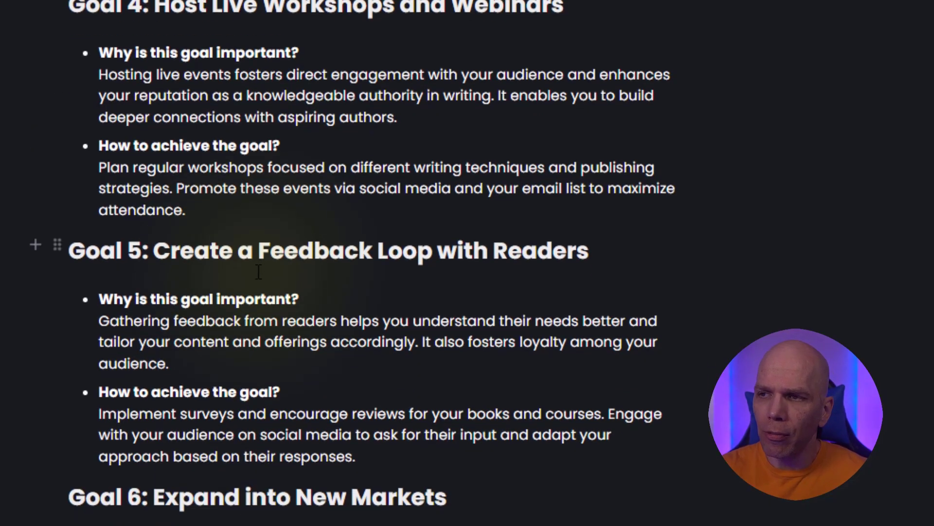
scroll(260, 271, down, 2)
scroll(259, 272, down, 2)
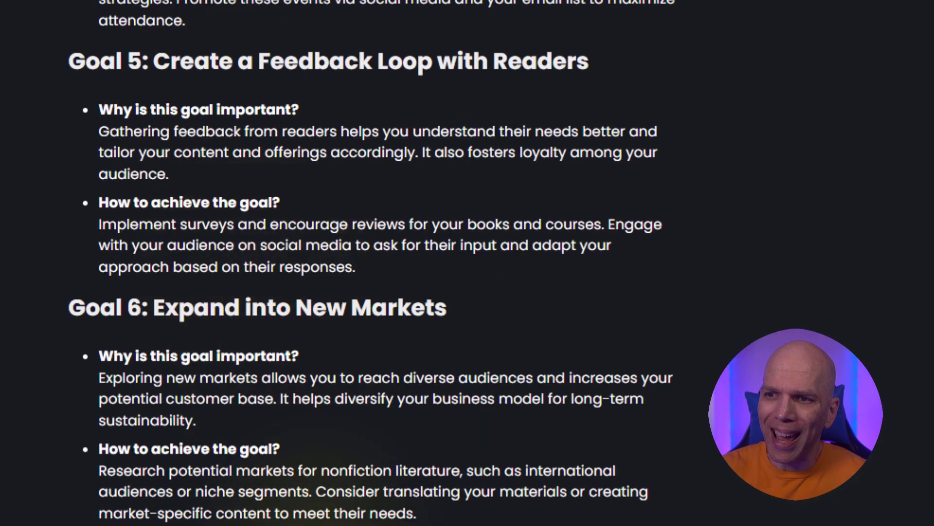
scroll(296, 466, up, 2)
scroll(295, 459, down, 2)
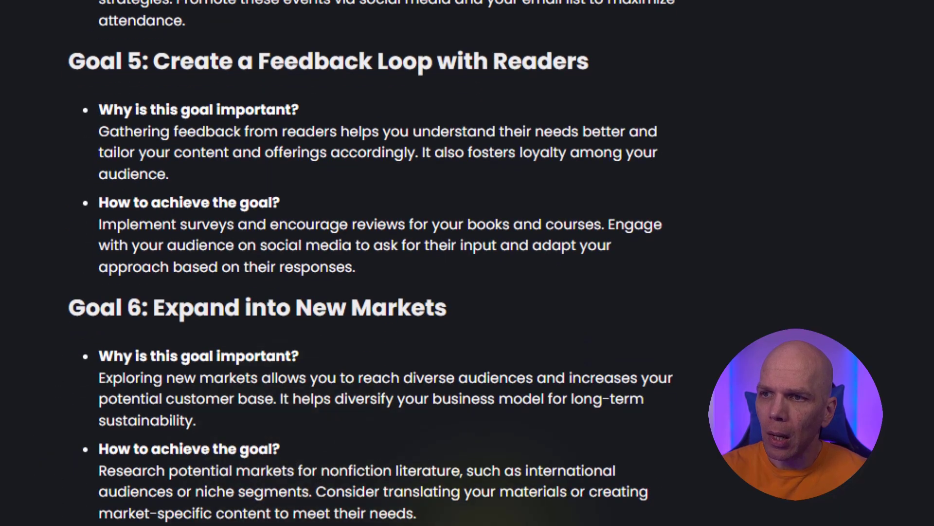
click(481, 525)
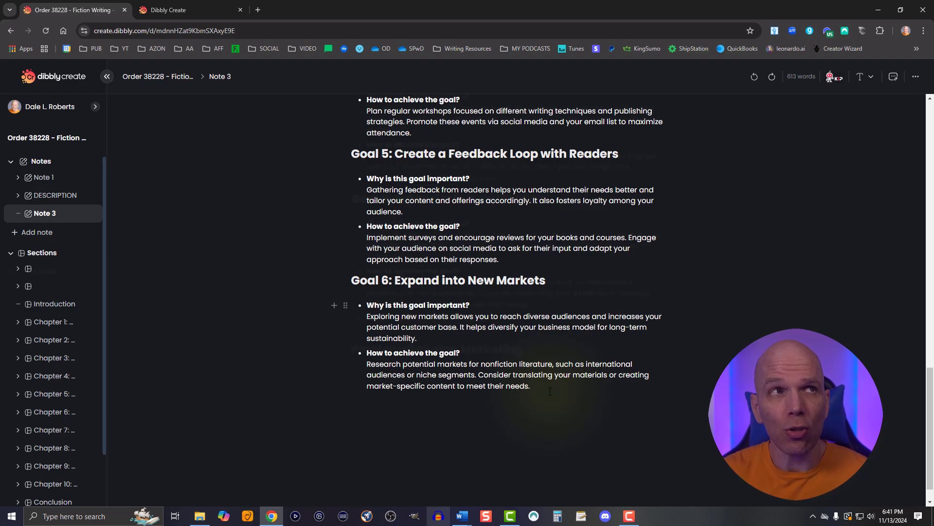
Call up KIP under the Problem-Solution Marketing heading in Note 3 and open the full prompt library
click(375, 375)
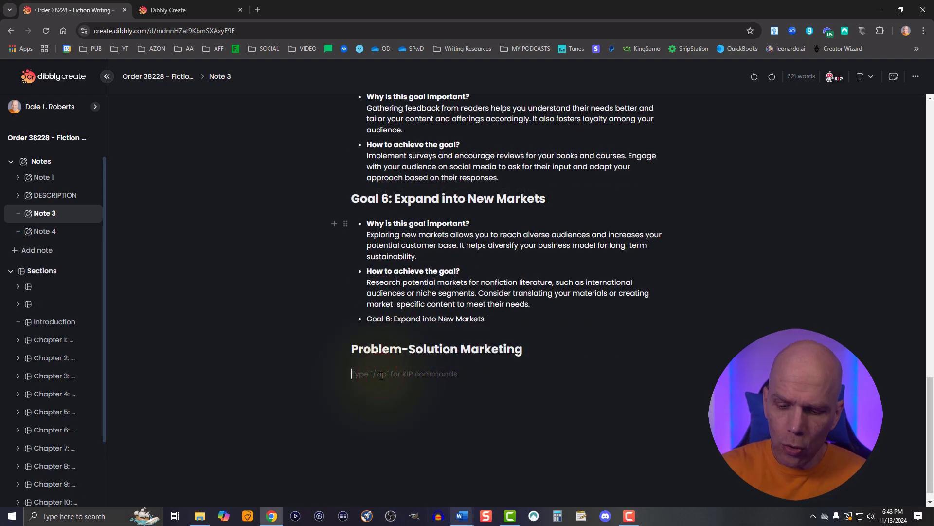
text(/)
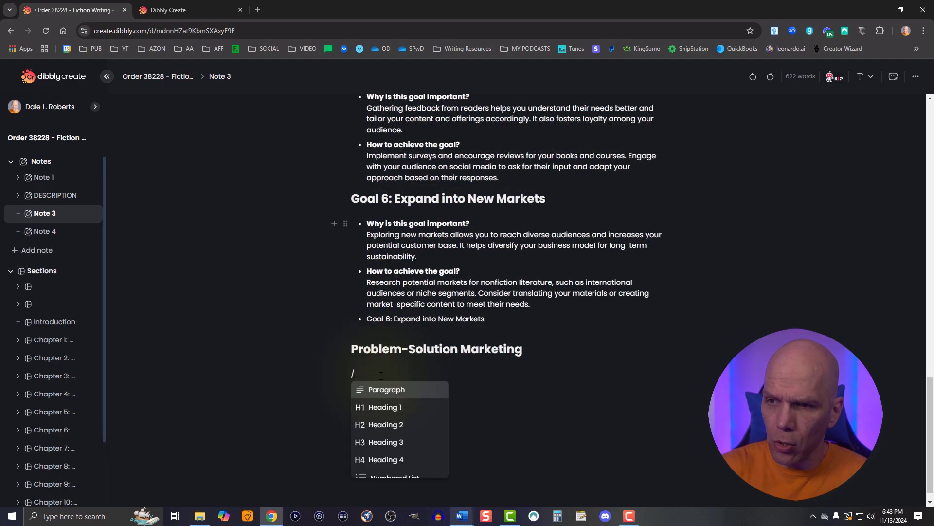
text(kip)
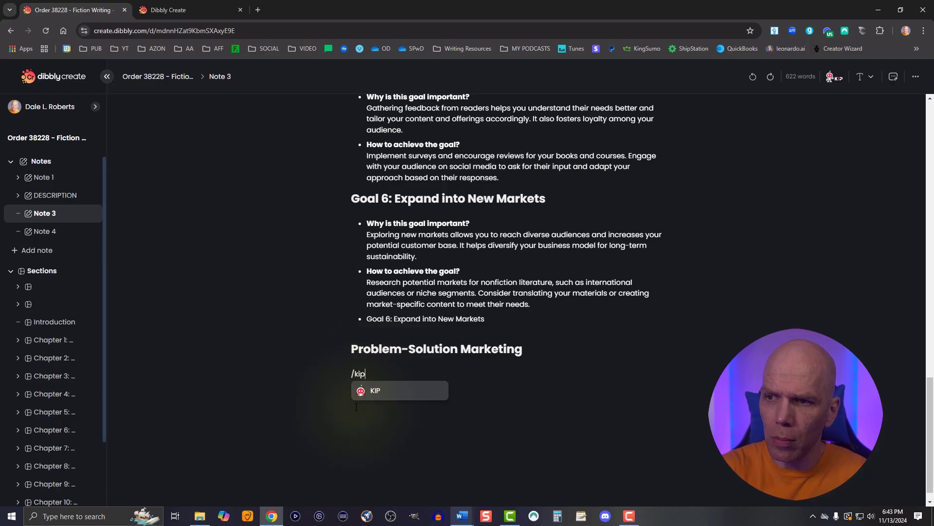
click(372, 395)
mouse_move(388, 448)
mouse_move(509, 471)
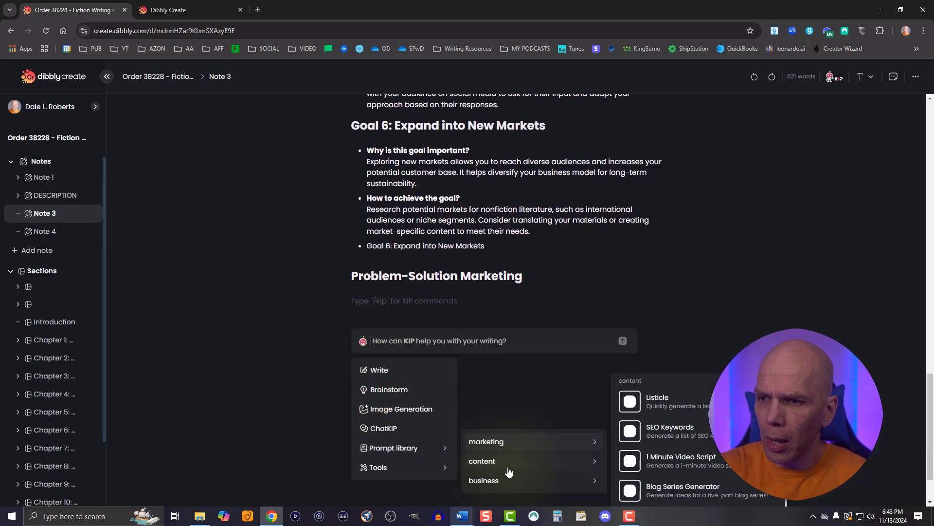
mouse_move(535, 482)
click(643, 485)
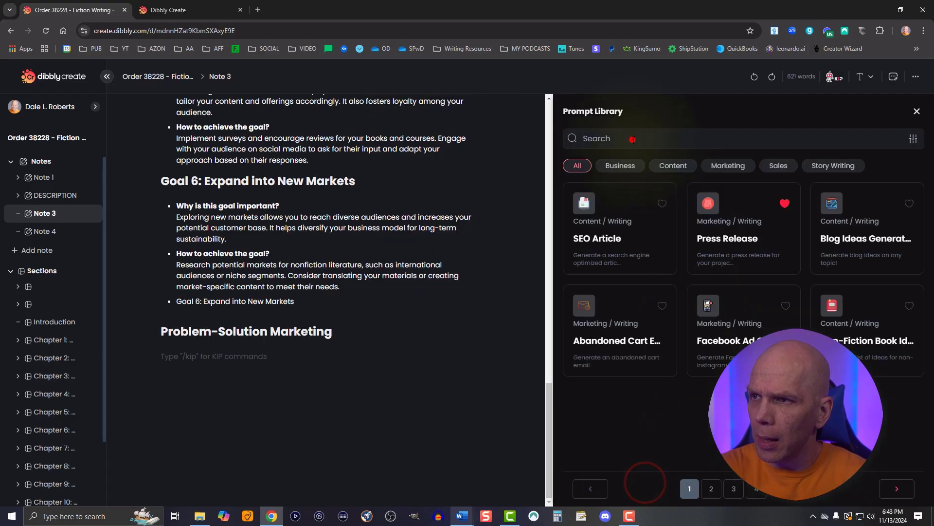
Search the prompt library for "problem" and open the Problem-Solution Marketing prompt
click(633, 139)
text(problem)
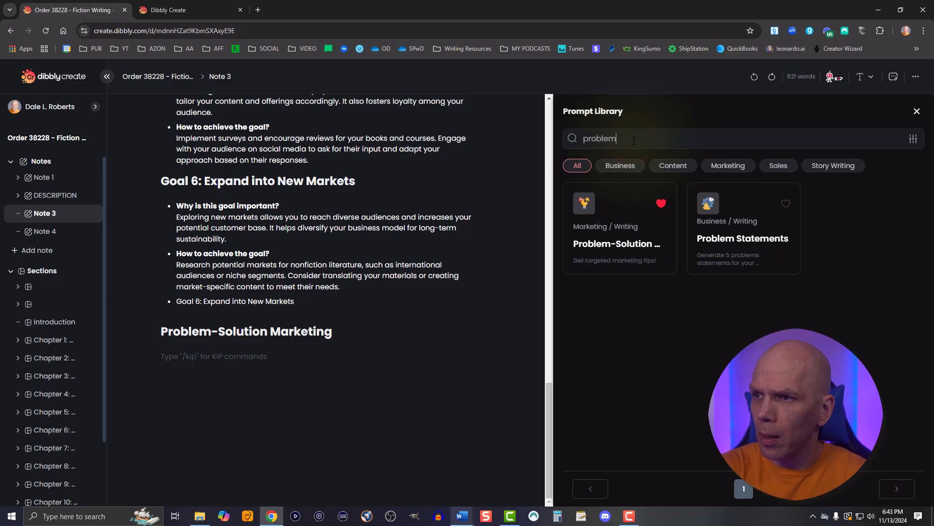
click(608, 246)
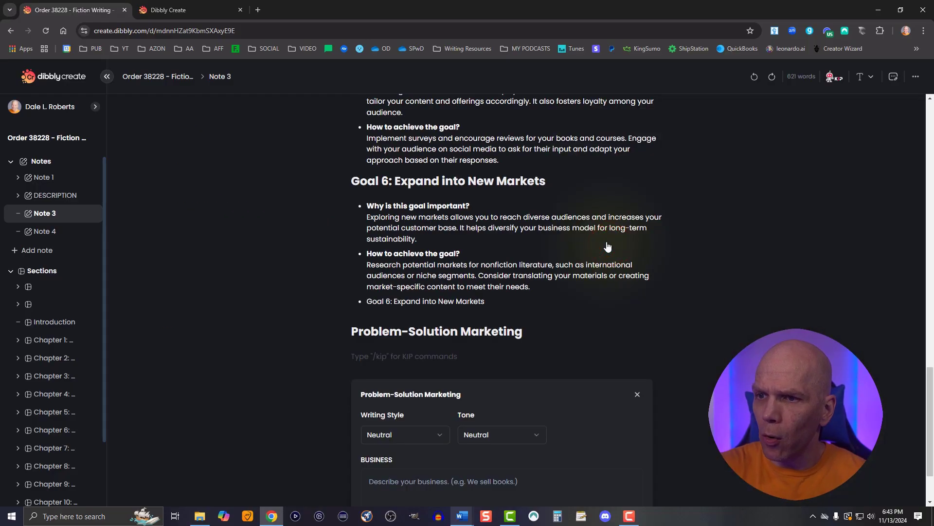
Set the Problem-Solution Marketing prompt's writing style to Persuasive and its tone to Professional
click(389, 357)
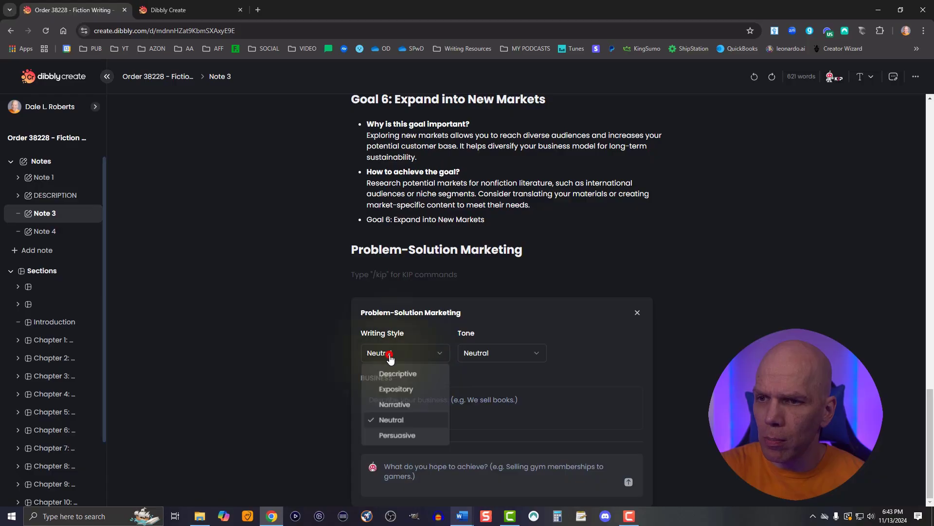
click(397, 434)
click(489, 357)
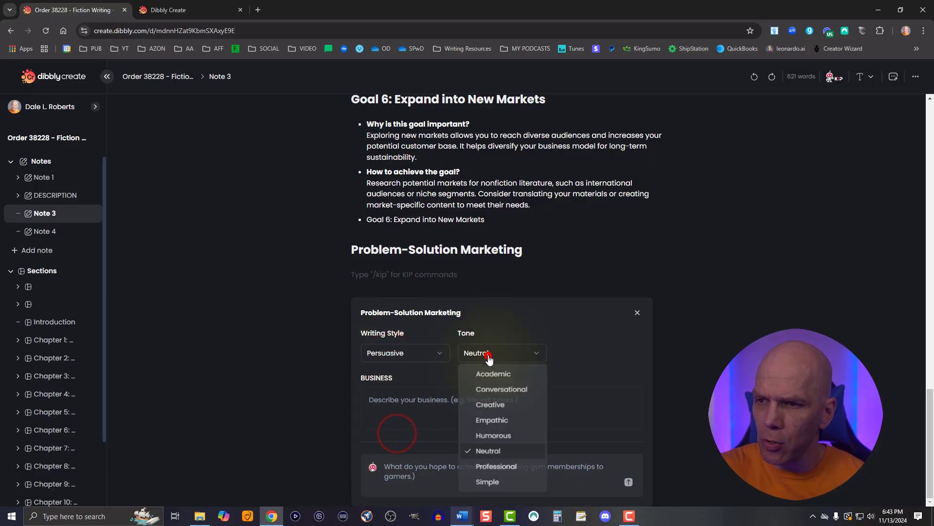
click(496, 465)
Fill in the author's introduction as the business and the How to Write a Nonfiction Book in 24 Hours promotion as the aim, and check both texts
click(396, 409)
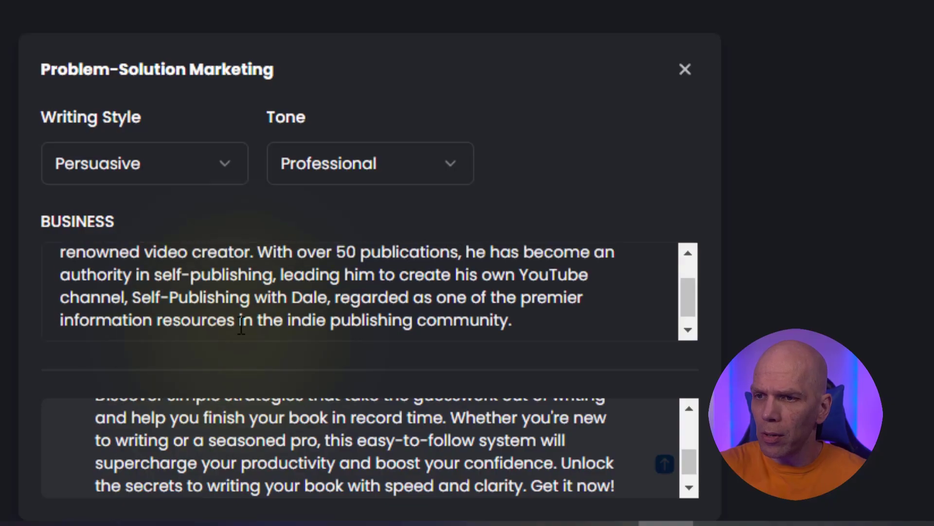
scroll(242, 326, up, 1)
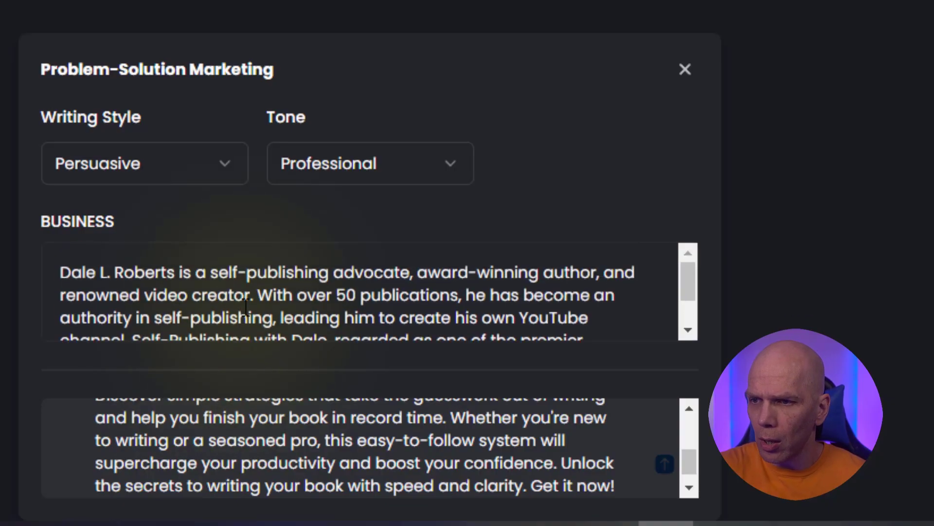
click(237, 439)
scroll(234, 428, up, 3)
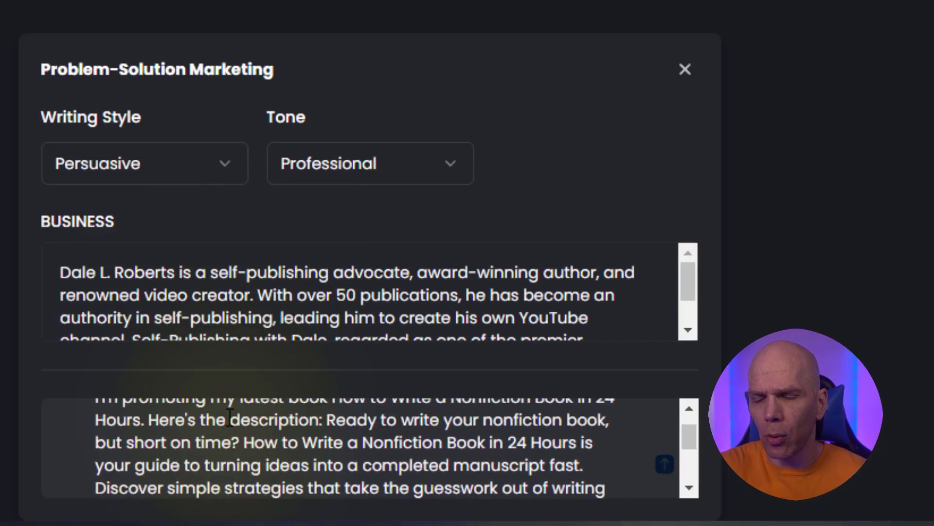
scroll(229, 417, up, 1)
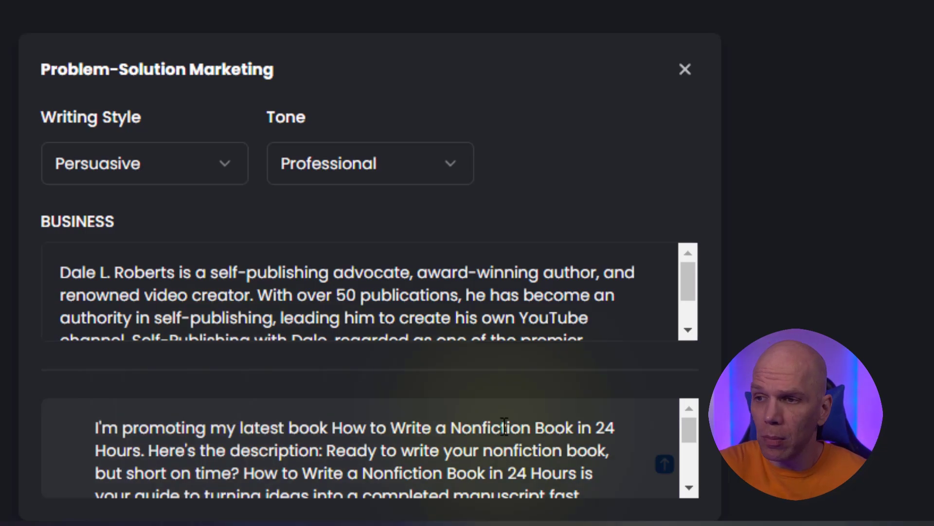
scroll(501, 424, down, 4)
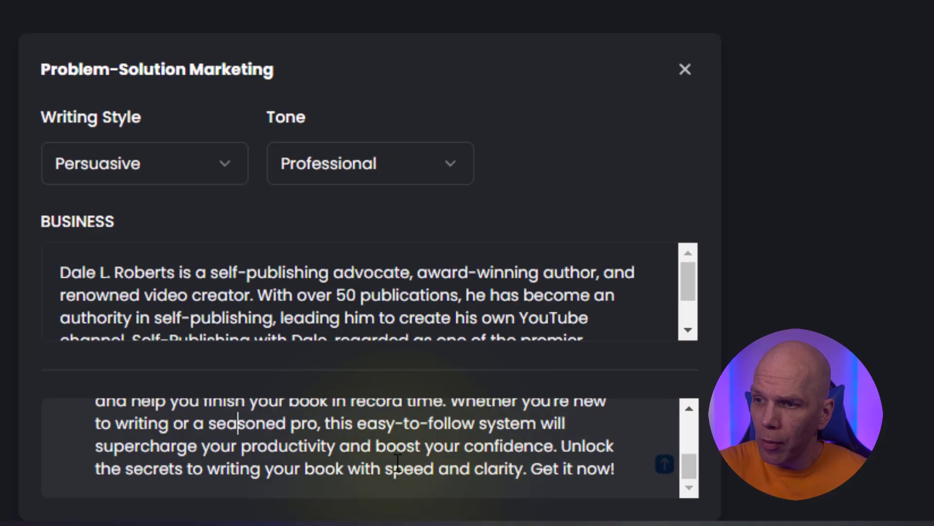
Remove "Get it now!" from the end of the book description, generate the problem-solution marketing content, and insert it into Note 3
drag(616, 468, 539, 461)
key(BackSpace)
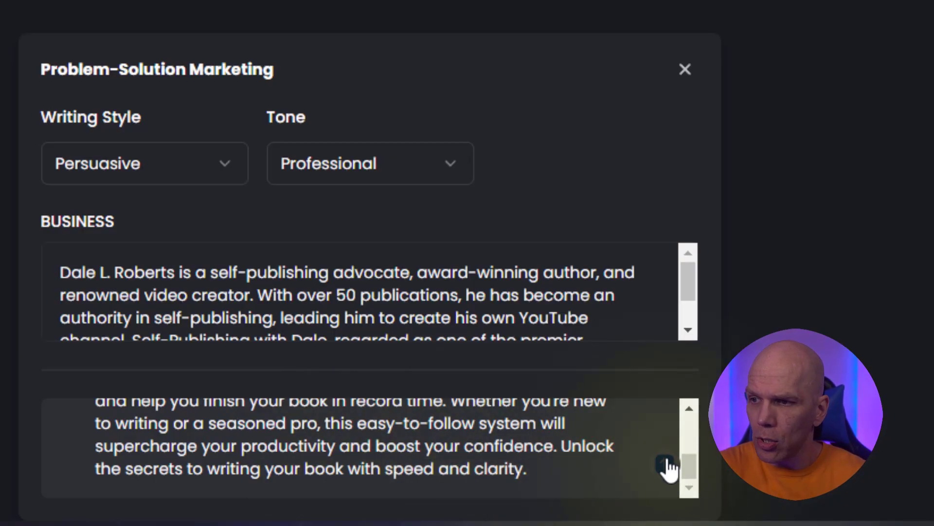
click(667, 464)
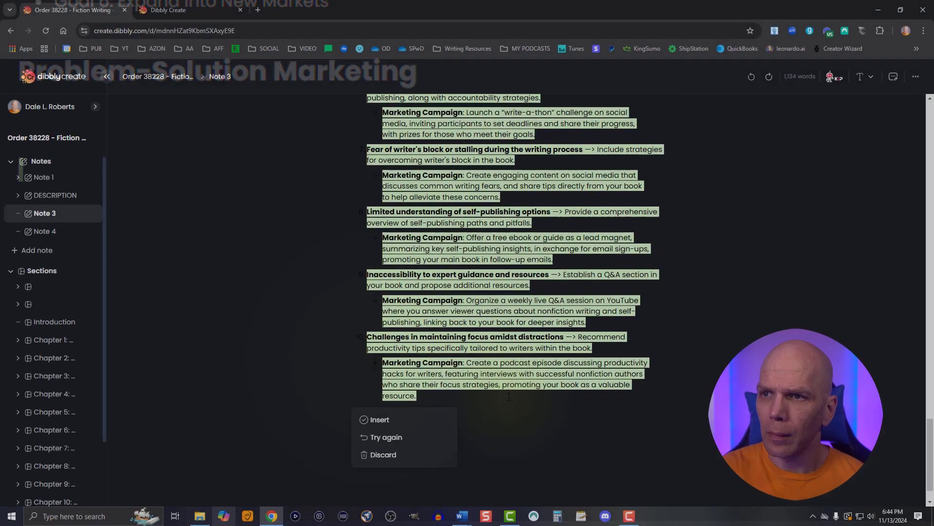
click(380, 422)
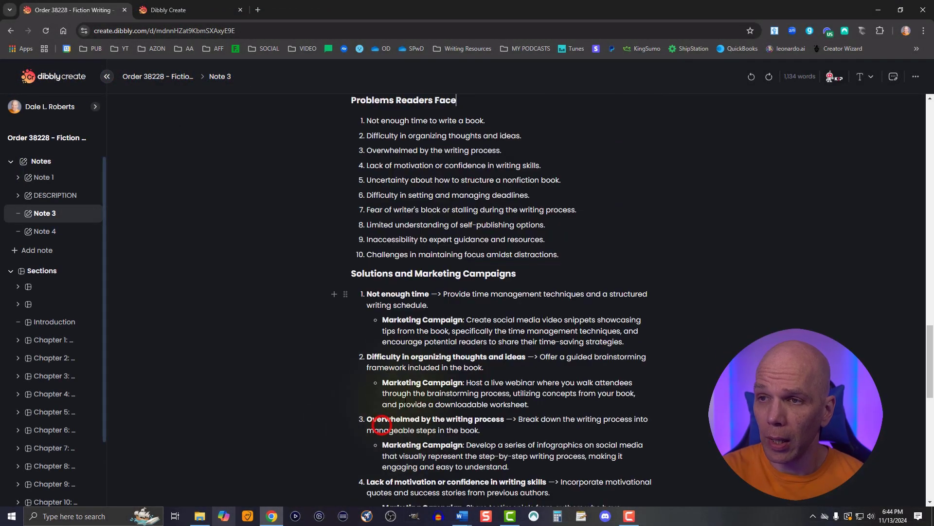
Read through the generated list of problems readers face in Note 3
scroll(409, 362, down, 1)
scroll(411, 357, up, 2)
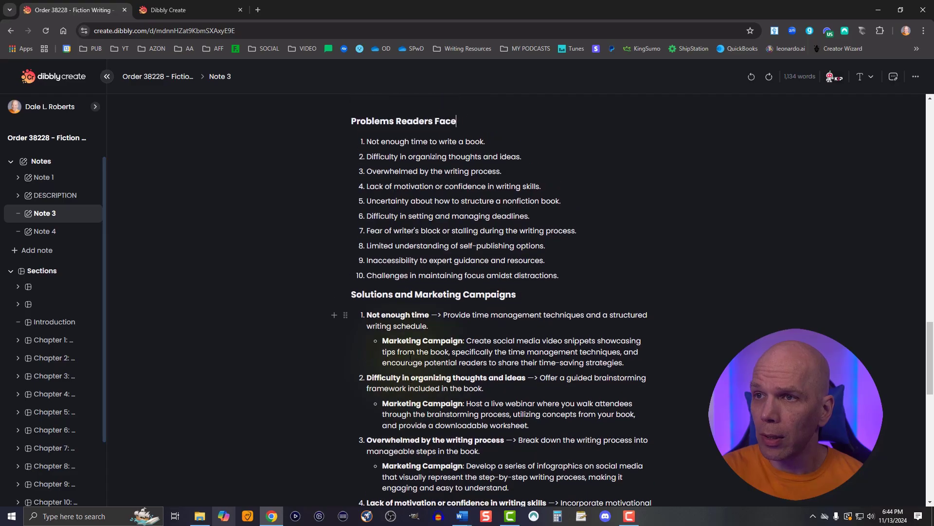
scroll(410, 358, up, 4)
scroll(364, 316, down, 2)
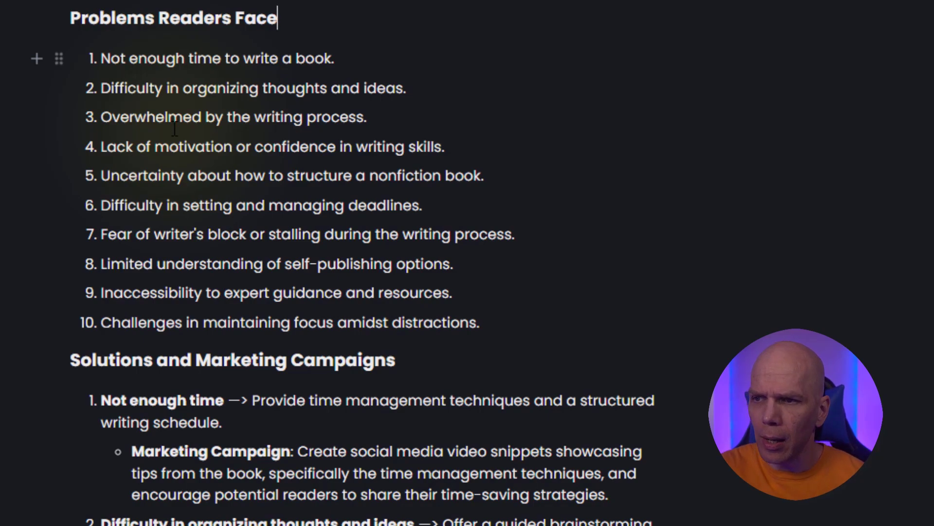
scroll(174, 129, down, 2)
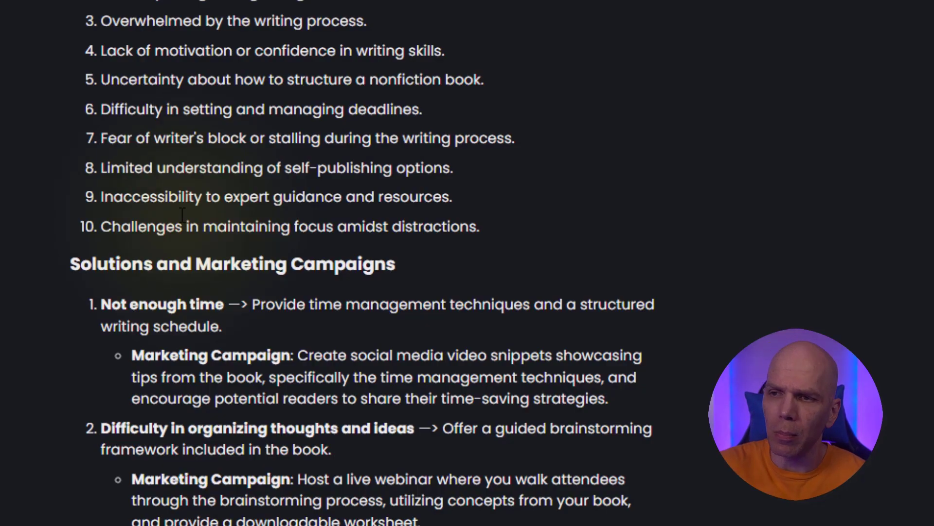
Review the solutions and marketing campaigns in Note 3, examining how each one answers its reader problem
scroll(176, 233, down, 4)
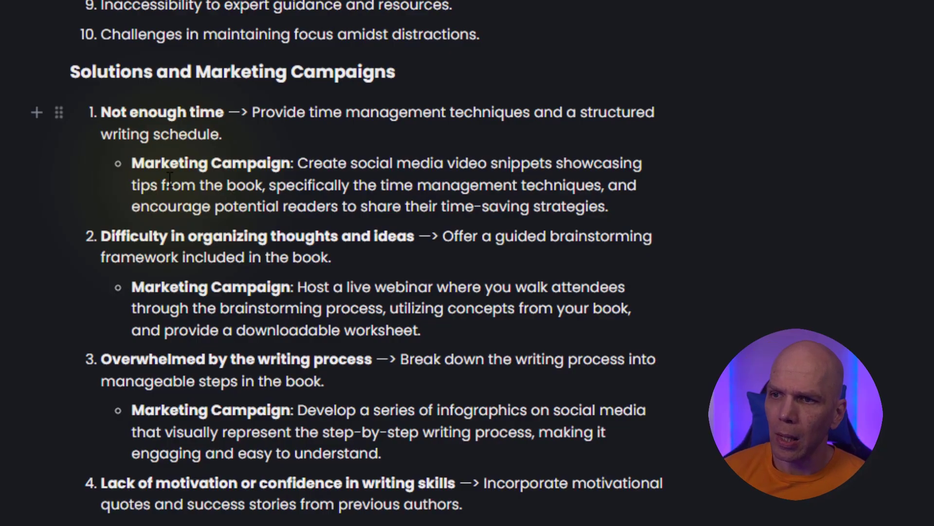
click(253, 111)
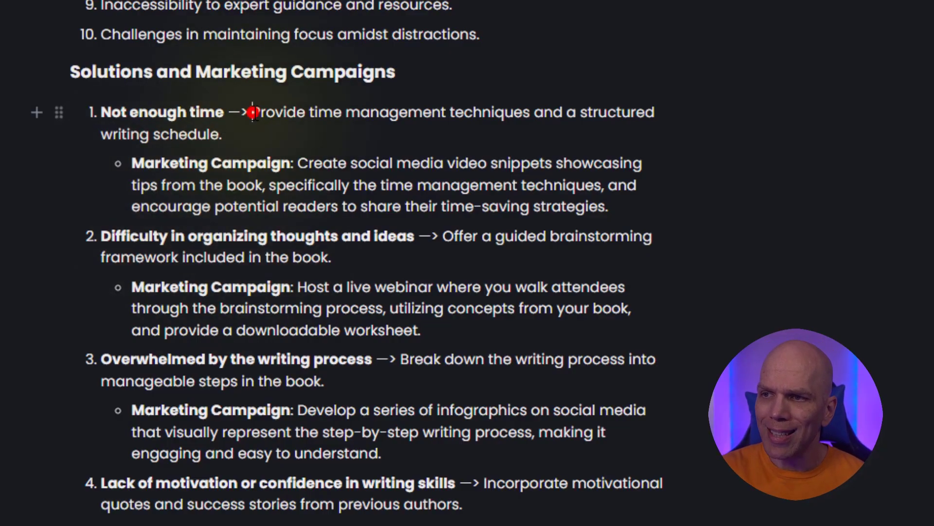
drag(252, 112, 278, 129)
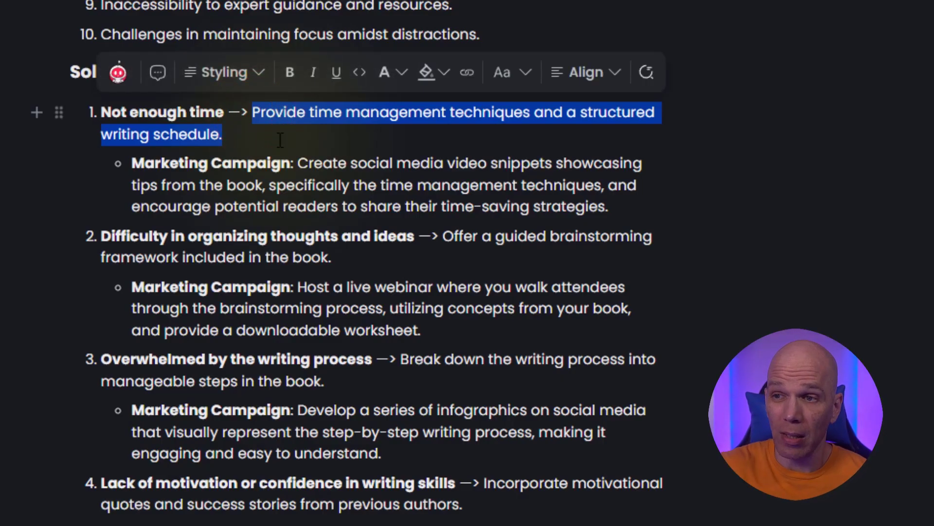
click(280, 140)
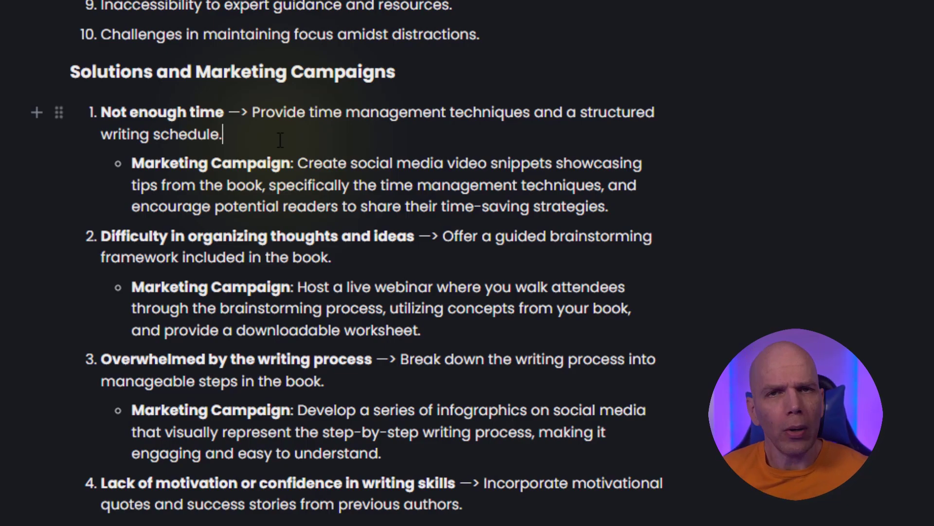
click(280, 140)
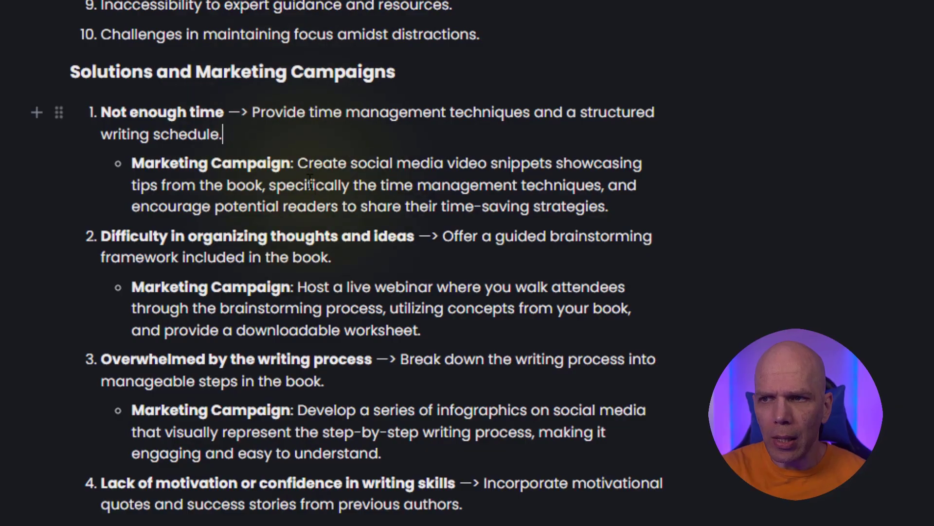
scroll(282, 141, down, 2)
scroll(292, 145, up, 8)
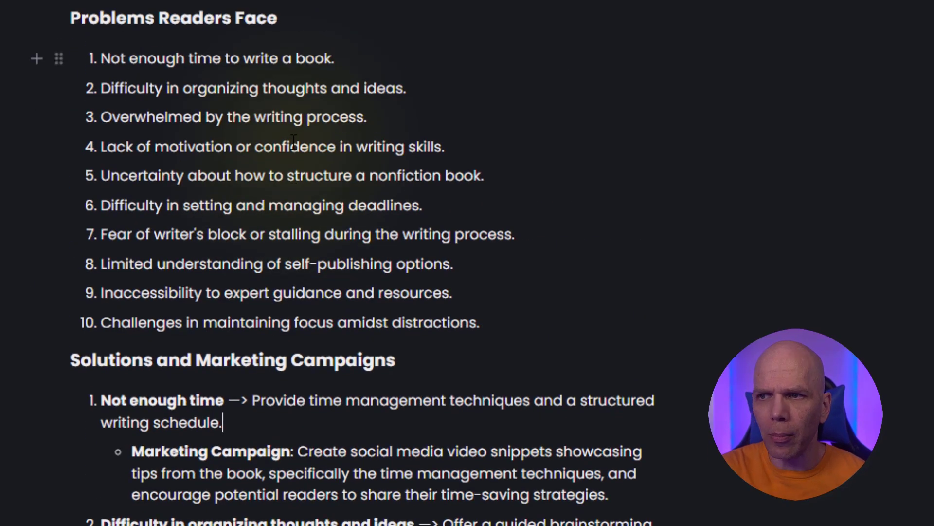
scroll(294, 146, down, 10)
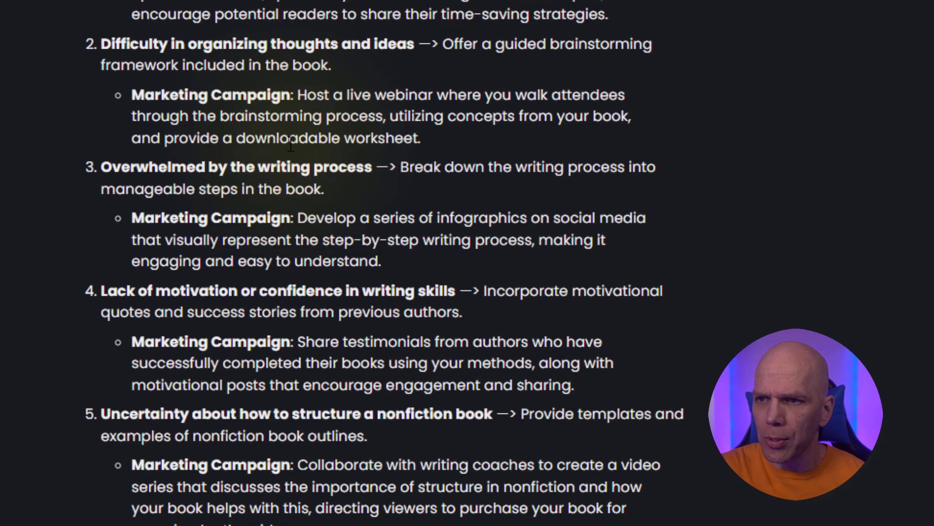
scroll(236, 152, down, 2)
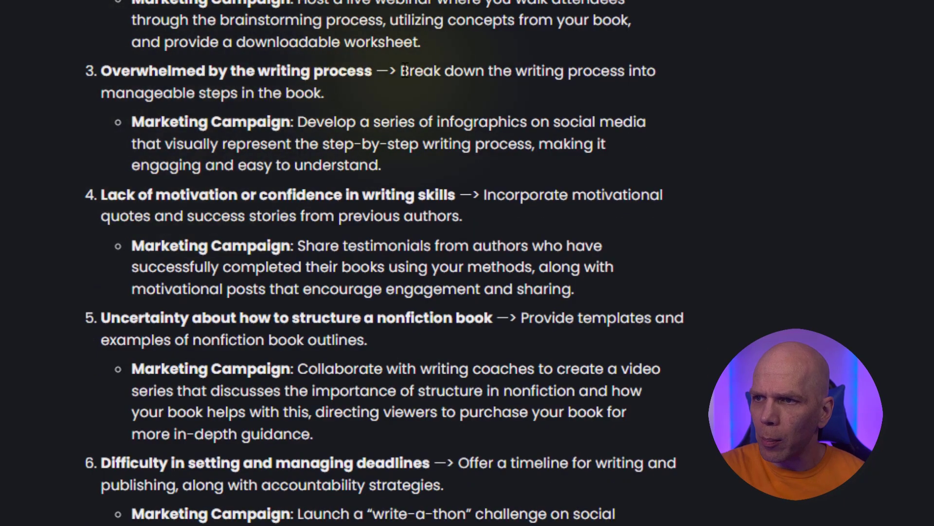
drag(402, 71, 419, 92)
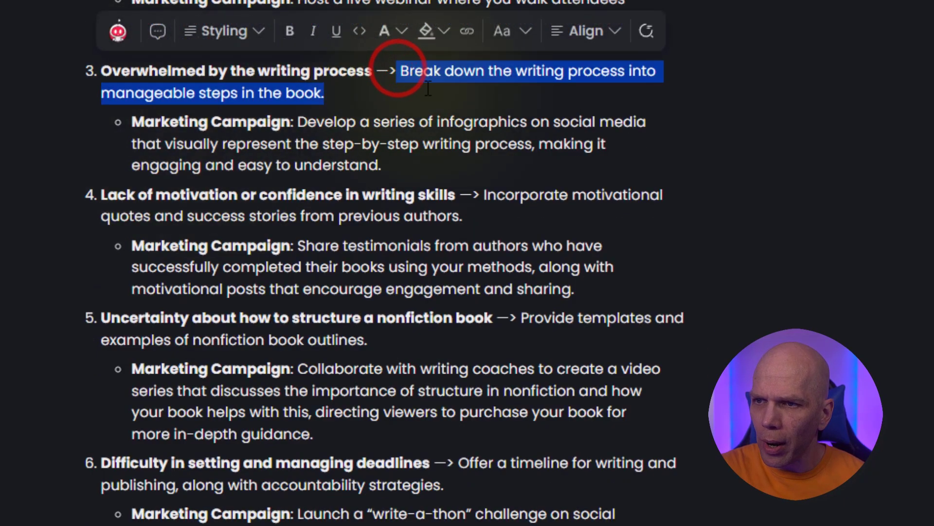
click(378, 99)
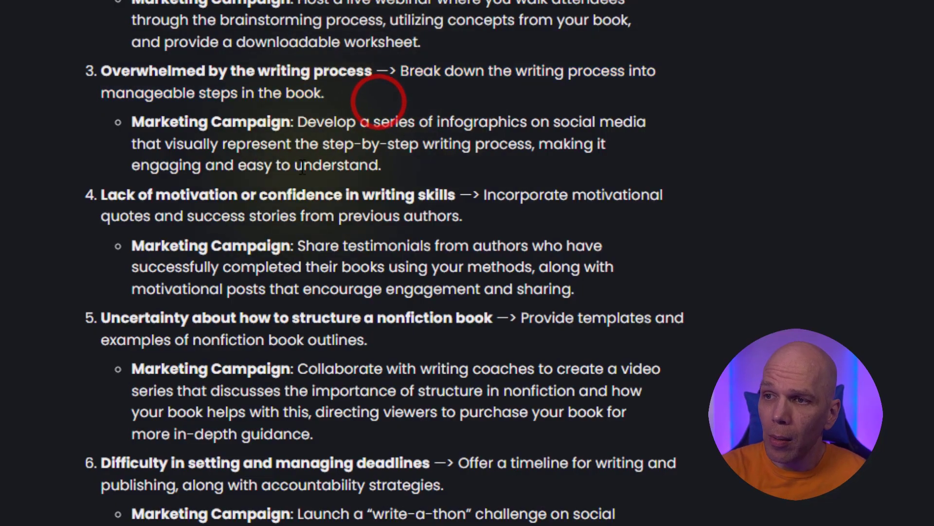
scroll(303, 180, down, 10)
scroll(302, 180, down, 5)
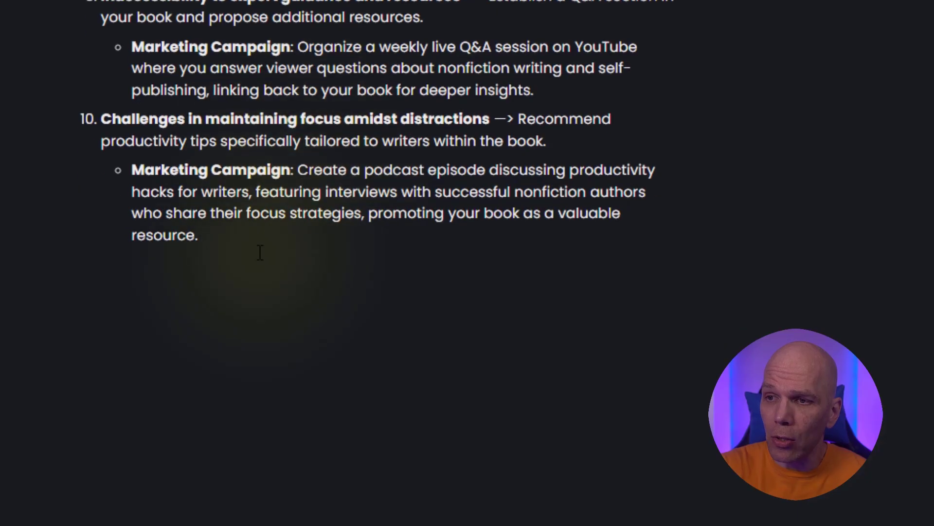
click(254, 241)
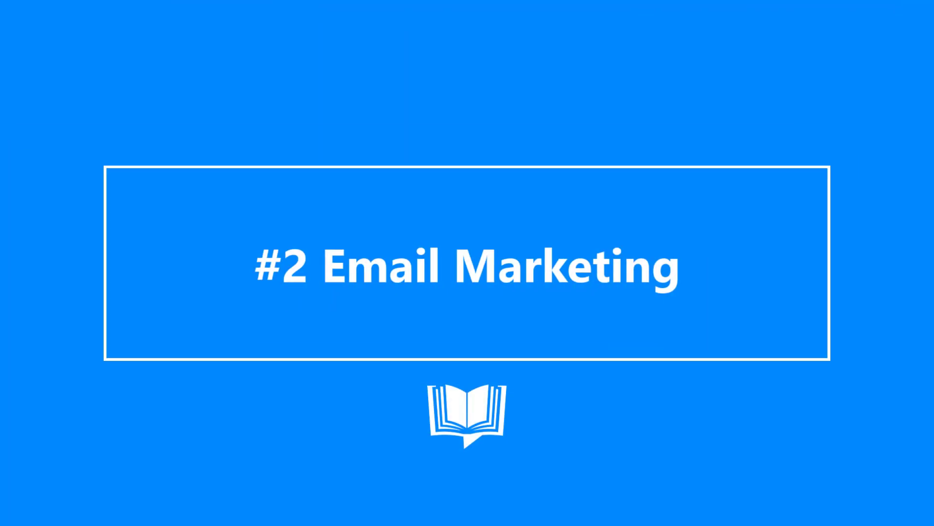
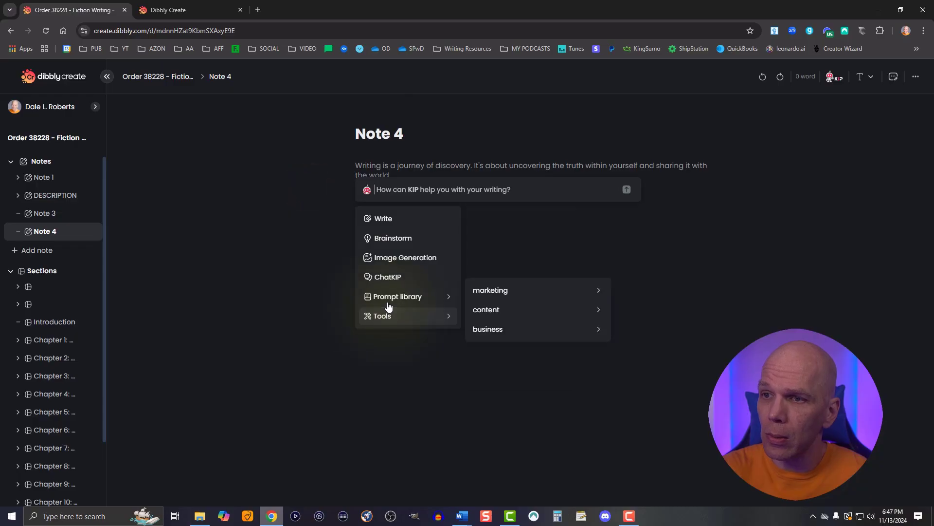
Search the prompt library for "compelling" and open the Compelling Offers prompt in Note 4
mouse_move(487, 329)
click(663, 336)
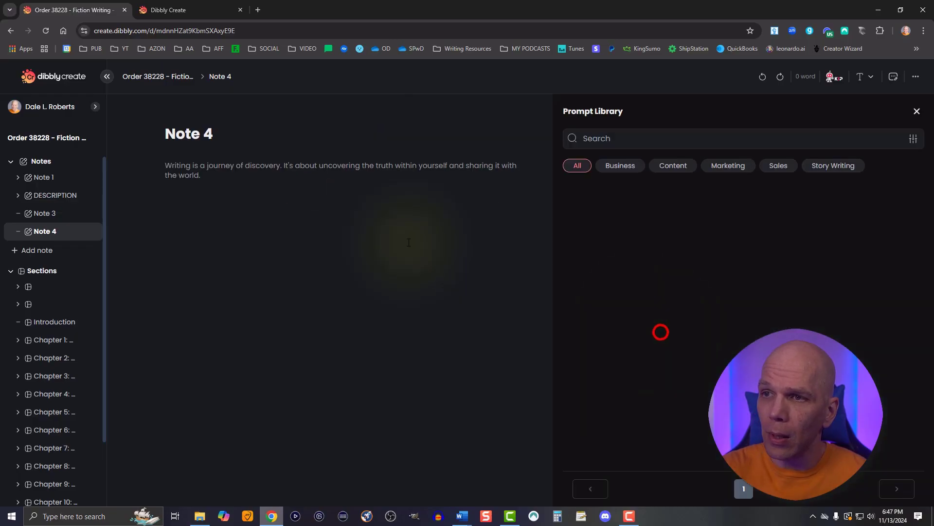
click(611, 139)
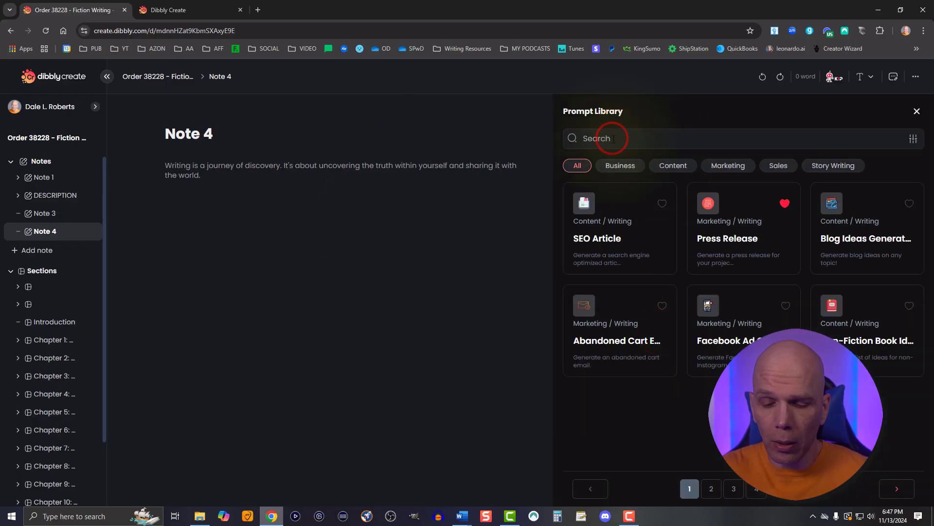
text(cmp)
key(BackSpace)
text(ompelling)
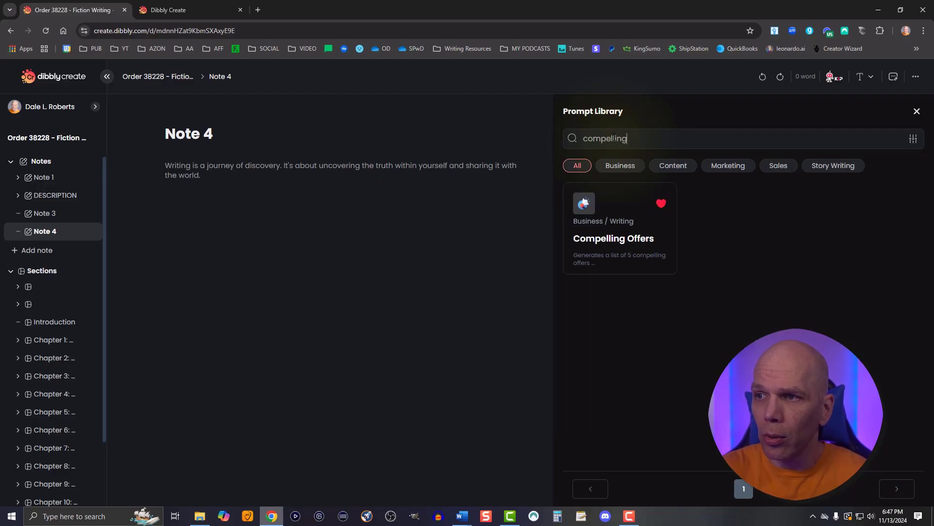
click(635, 243)
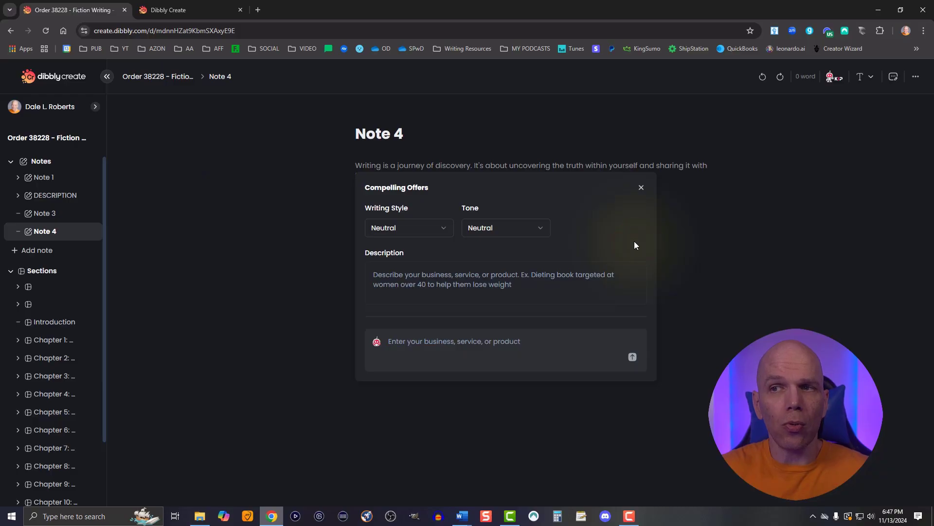
Set the Compelling Offers prompt to a Persuasive writing style and a Professional tone
click(393, 228)
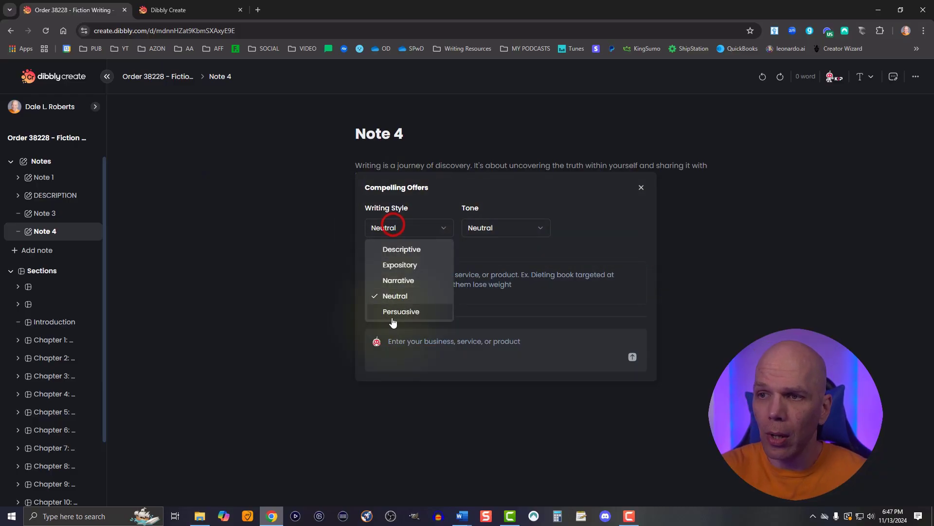
click(393, 311)
click(476, 235)
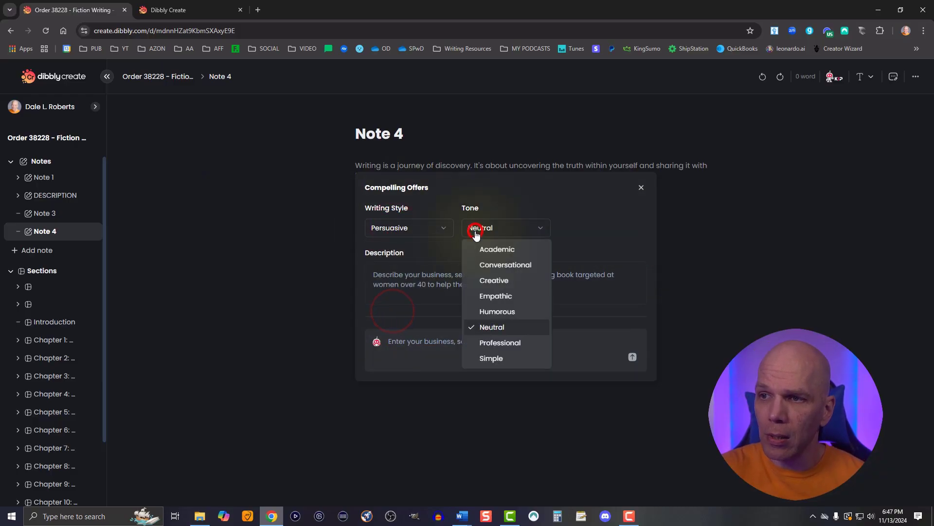
click(484, 341)
Fill in the author's introduction as description and the How to Write a Nonfiction Book in 24 Hours promotion as product, and check both texts
click(430, 288)
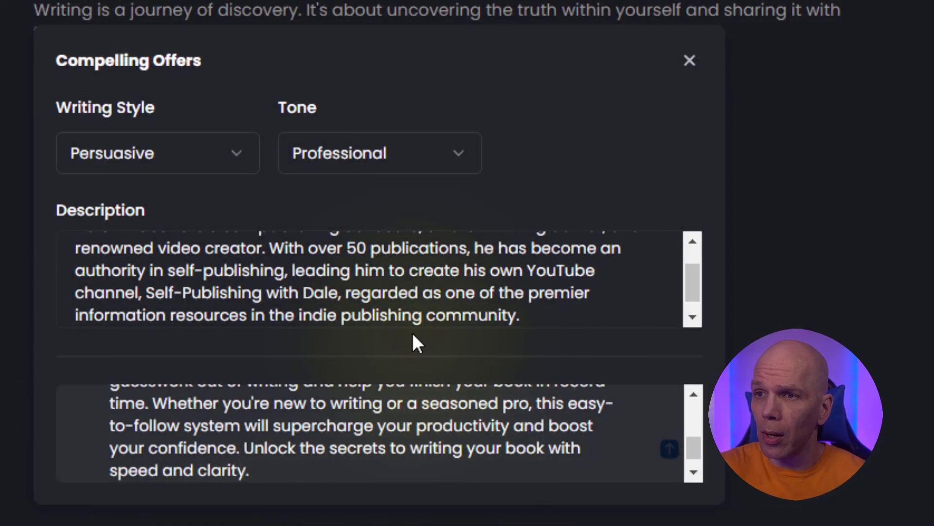
click(375, 316)
scroll(372, 312, up, 2)
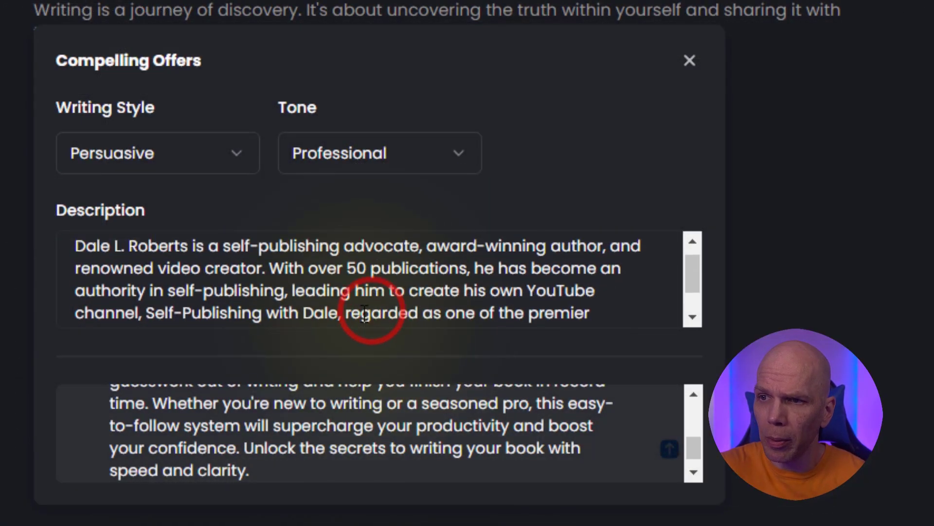
scroll(362, 313, down, 3)
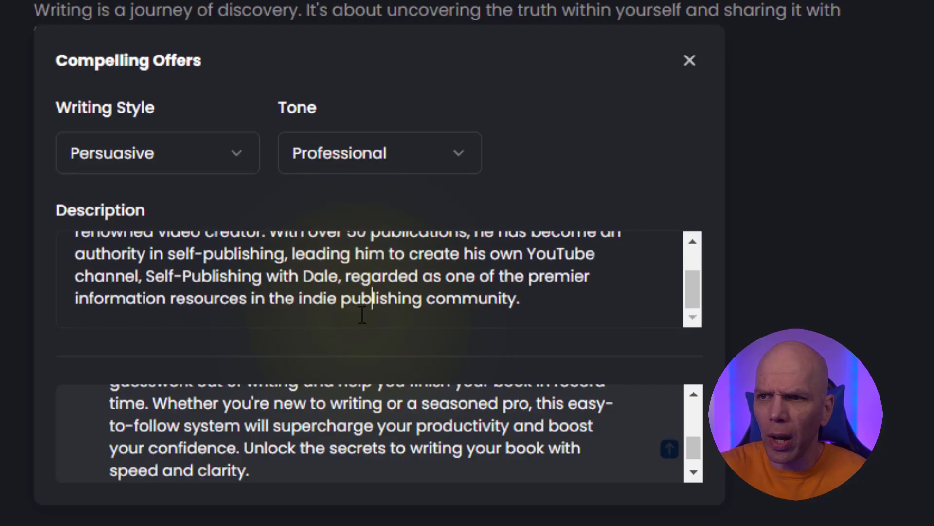
click(385, 444)
scroll(385, 445, up, 5)
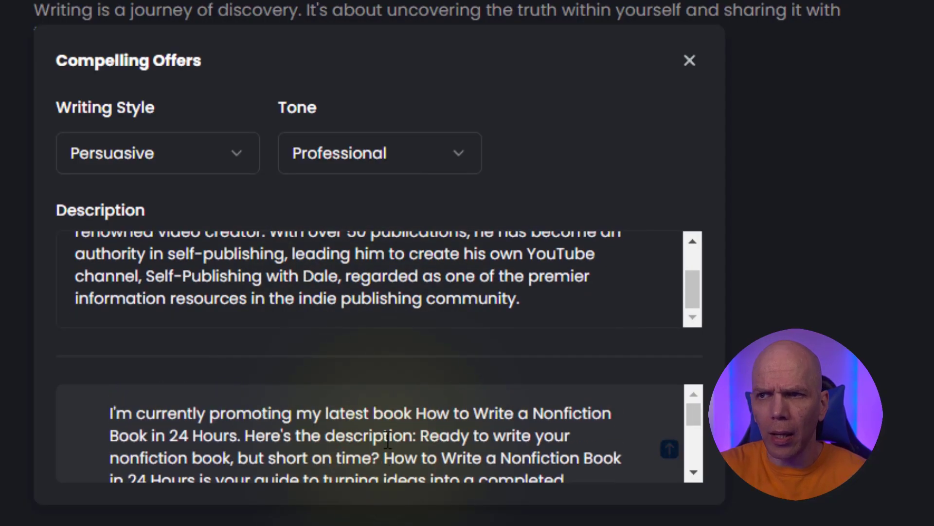
scroll(397, 445, down, 5)
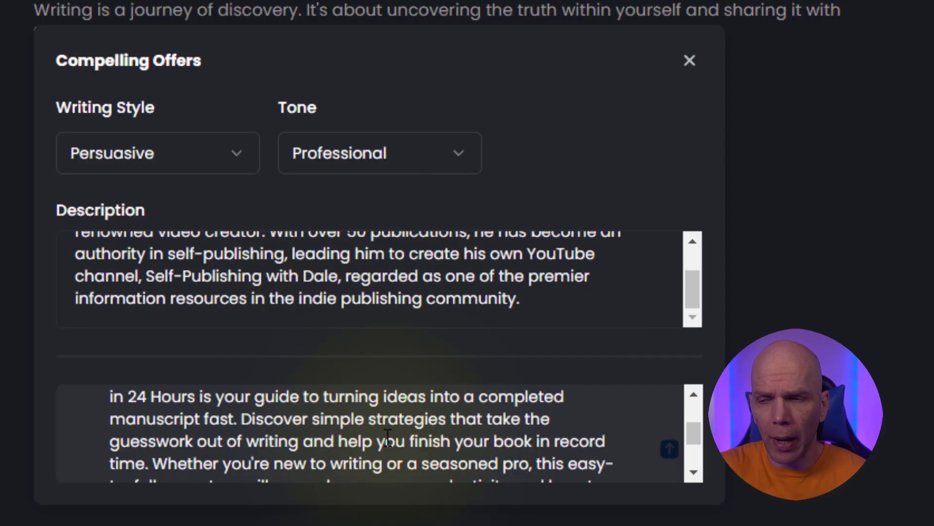
Generate the compelling offers and insert them into Note 4
click(665, 448)
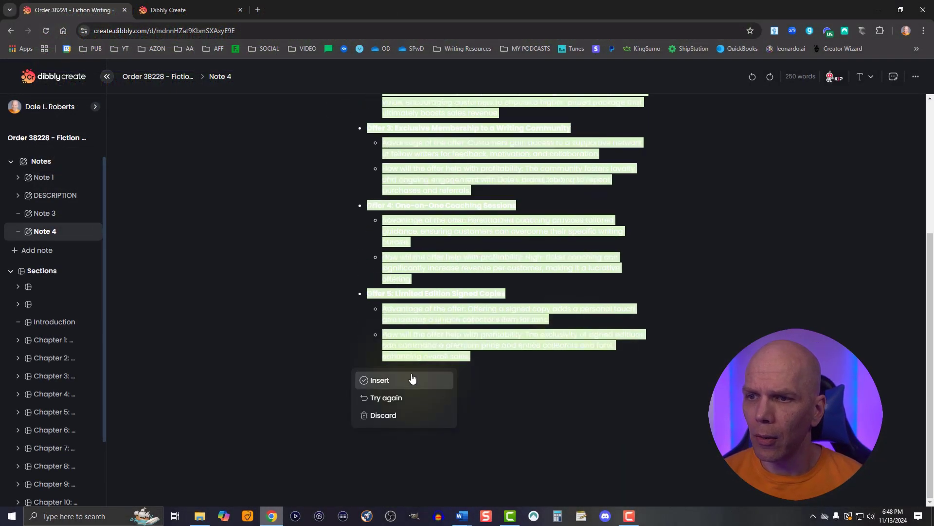
click(389, 374)
Review the generated offers in Note 4, examining each one's advantage and how it helps profitability
scroll(503, 355, up, 5)
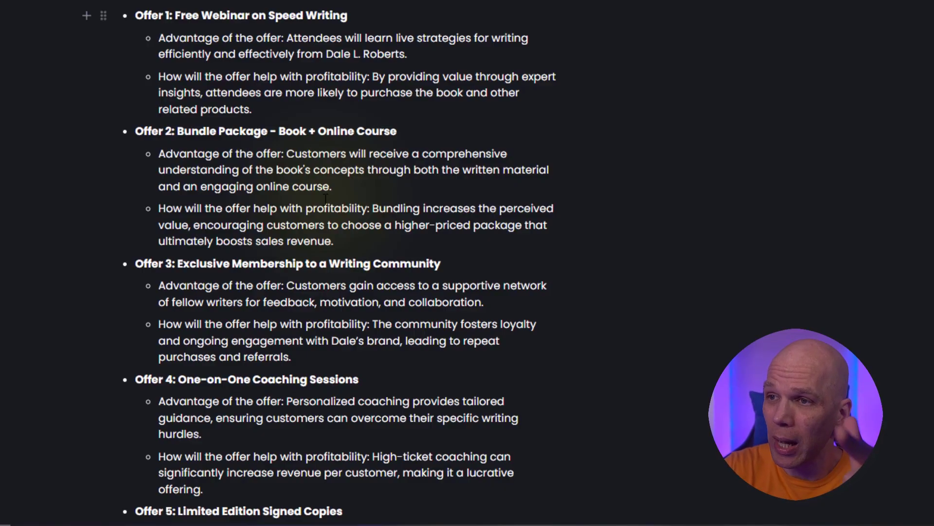
scroll(325, 198, down, 3)
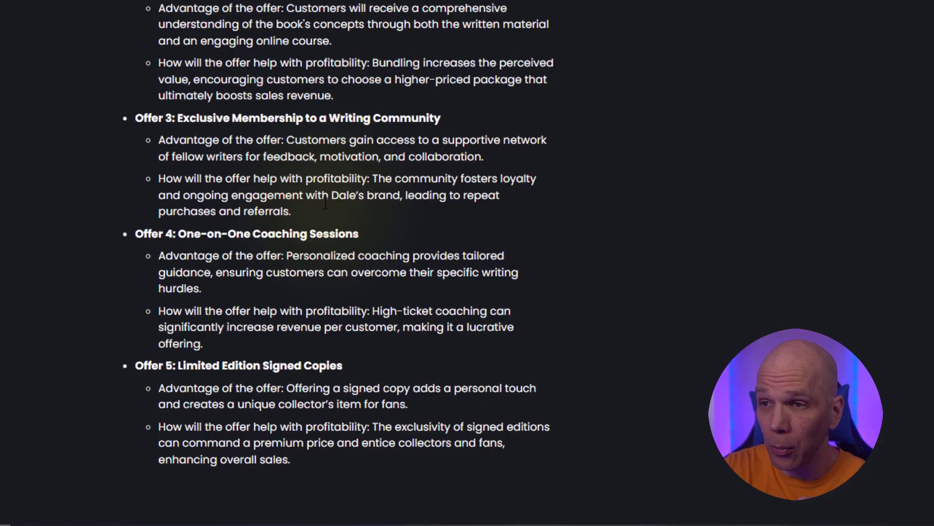
scroll(324, 210, down, 3)
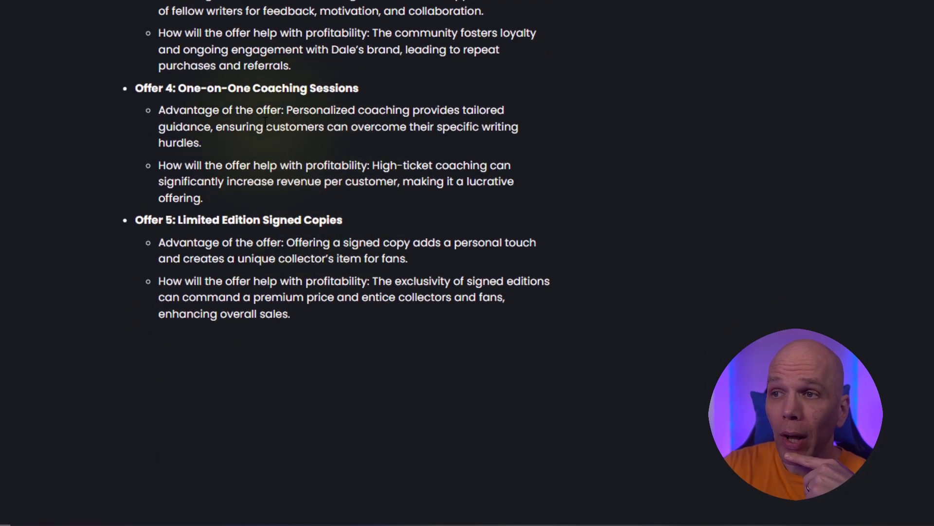
click(234, 97)
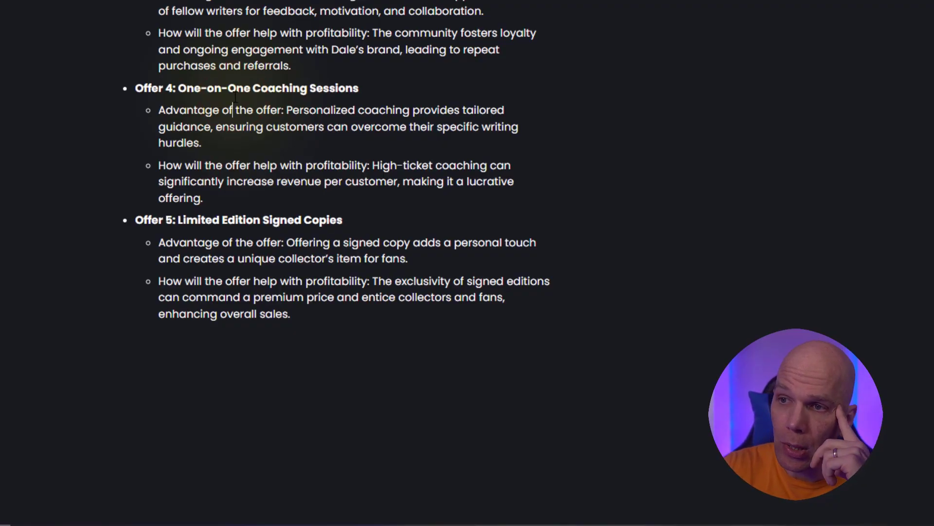
scroll(282, 214, down, 1)
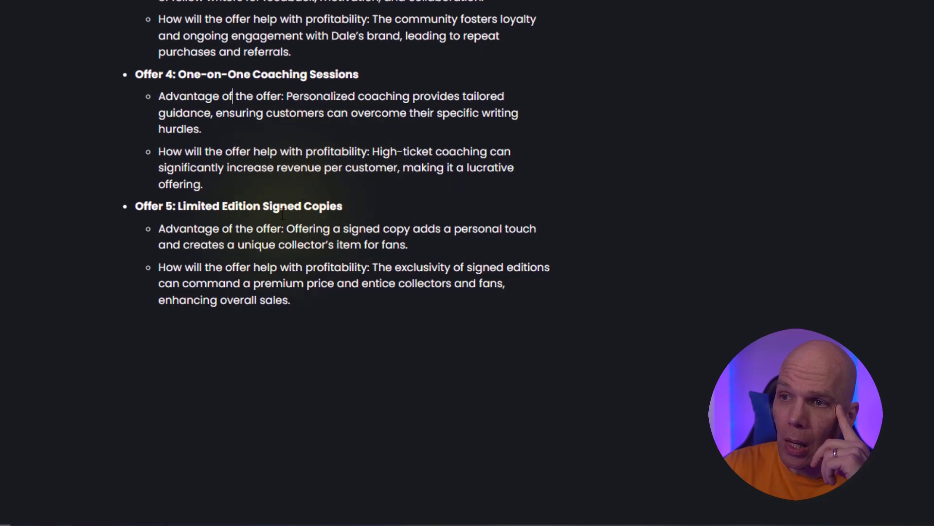
click(228, 206)
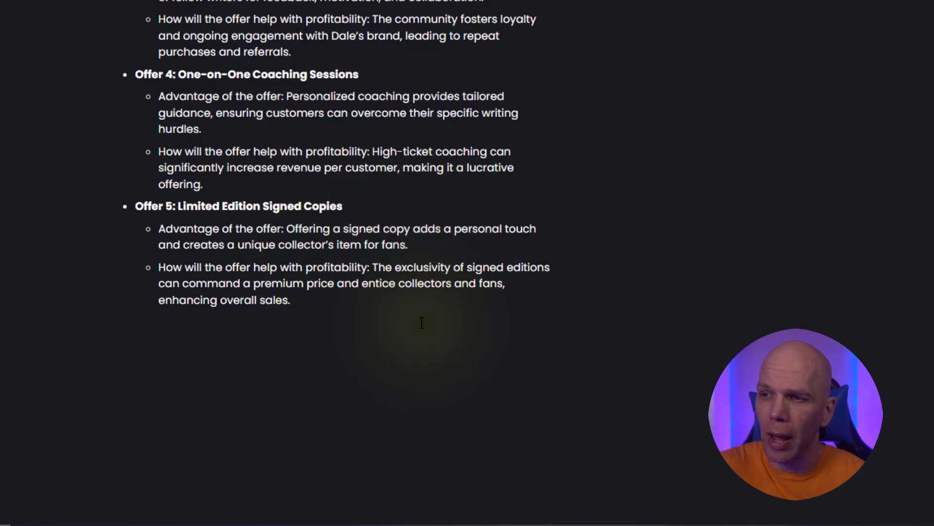
Add a "Lead Magnets" heading below the last offer in Note 4
click(360, 308)
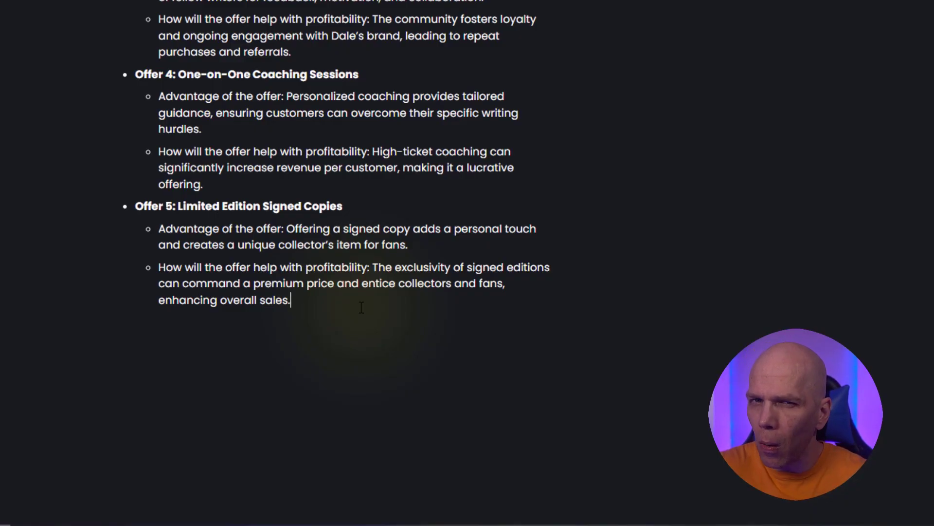
click(361, 307)
key(Return)
key(Return)
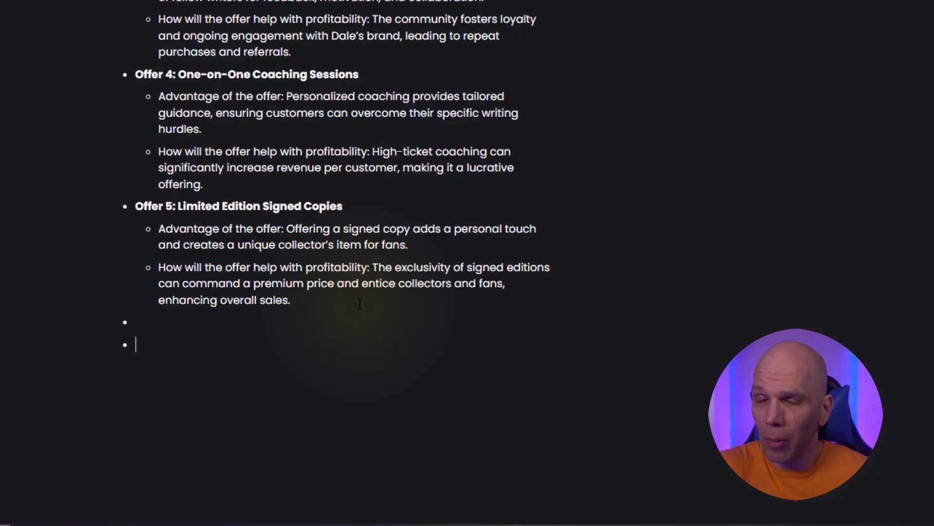
Call KIP under the Lead Magnets heading, search the prompt library for "lead" and open the Lead Magnet Ideas prompt
click(125, 379)
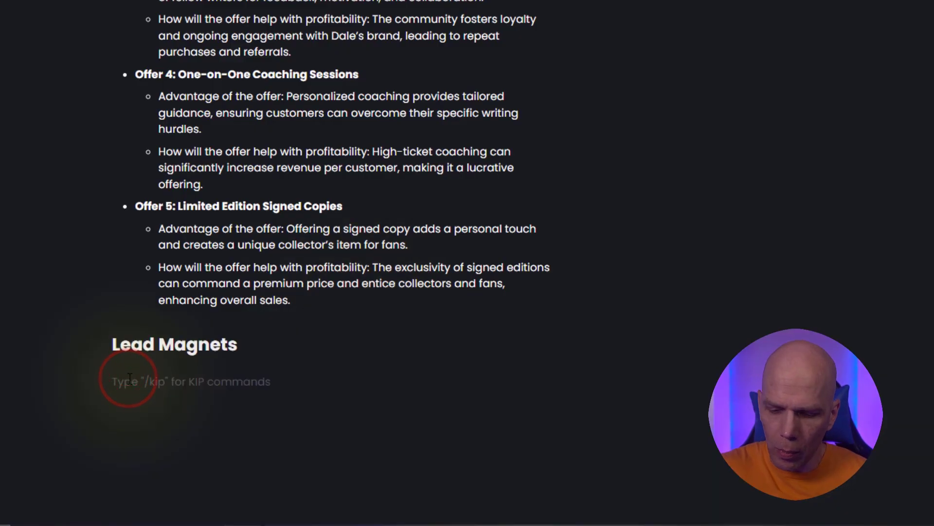
text(/kip)
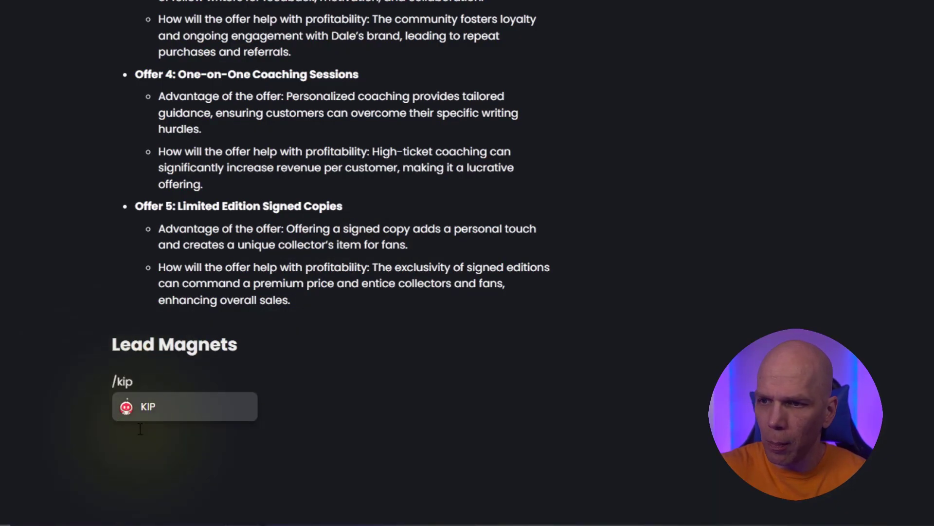
click(159, 411)
mouse_move(207, 414)
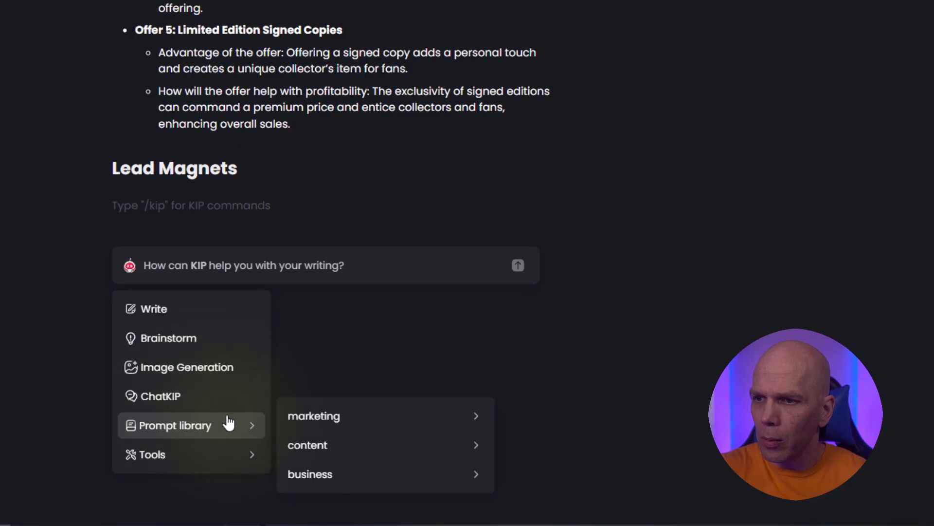
mouse_move(401, 476)
click(549, 489)
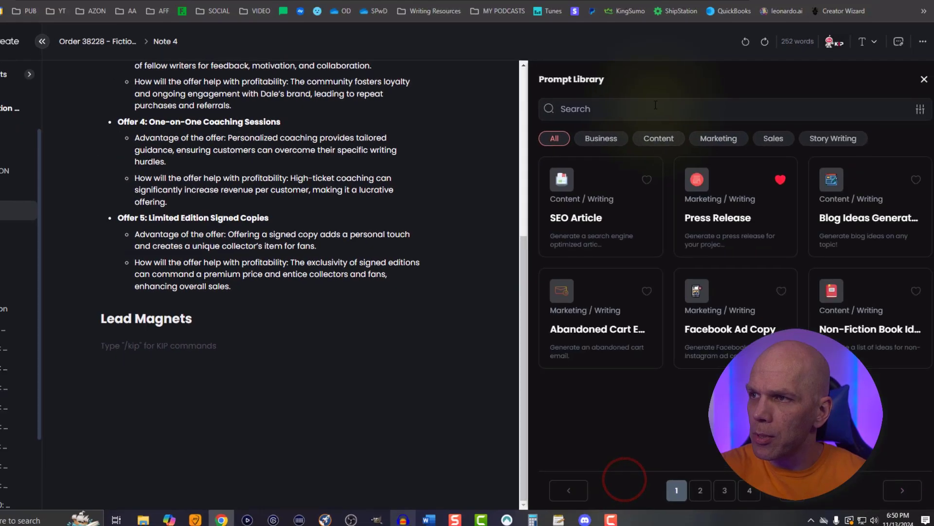
click(668, 134)
text(lead)
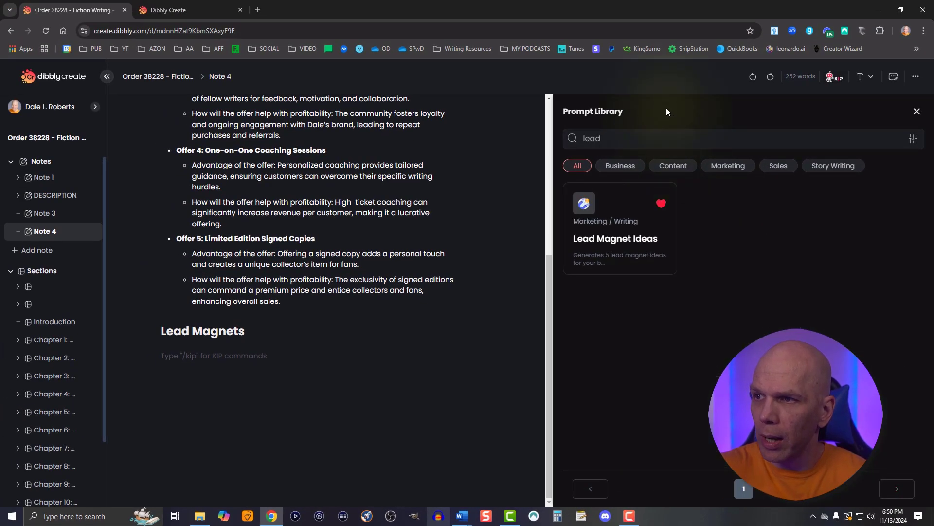
click(626, 238)
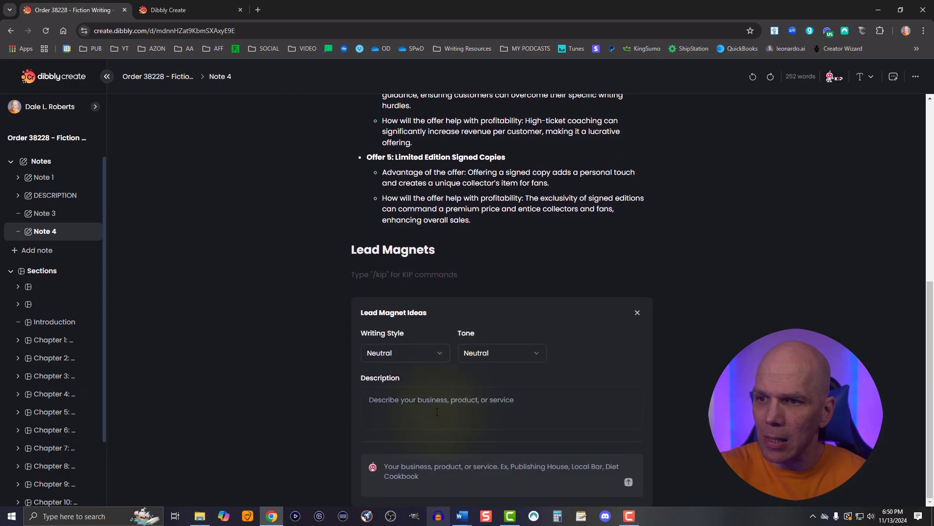
Set the Lead Magnet Ideas prompt to a Persuasive writing style and a Professional tone
click(399, 356)
click(399, 430)
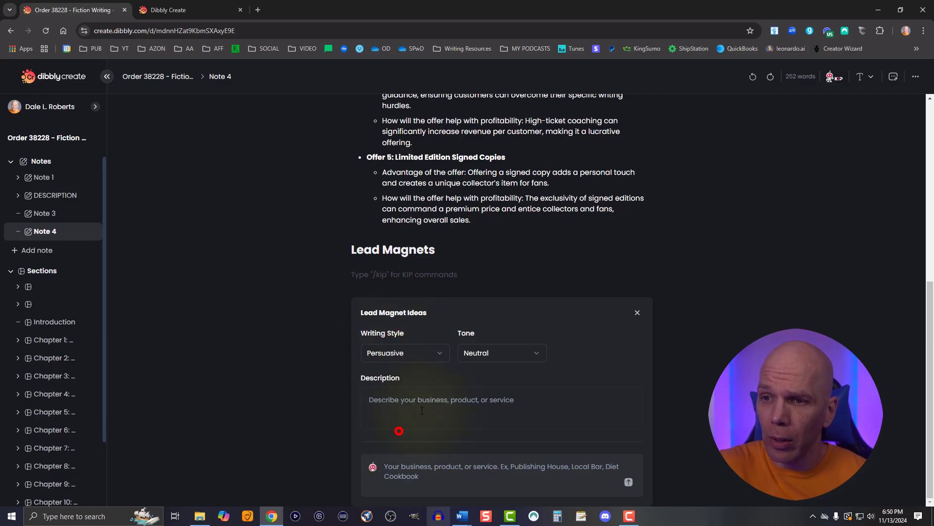
click(476, 354)
click(482, 468)
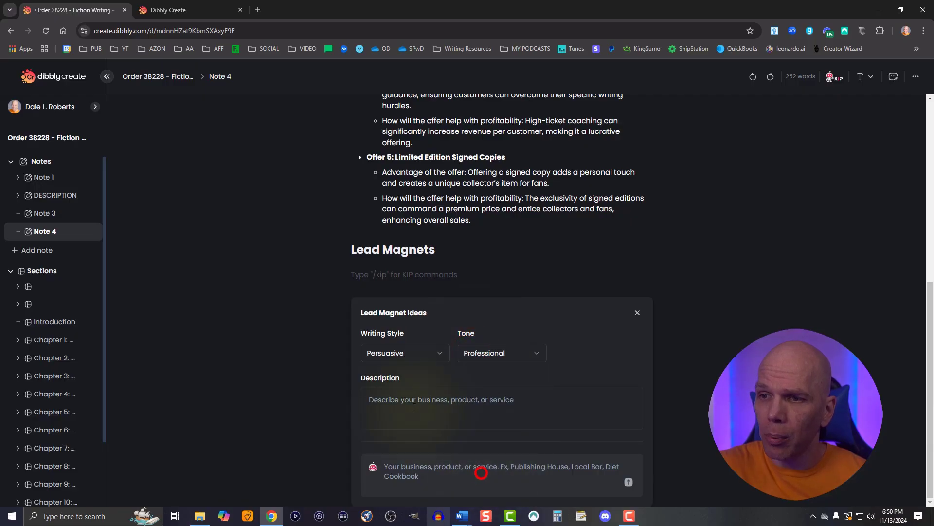
Fill in the author's introduction as description and request a lead magnet enticing How to Write a Nonfiction Book in 24 Hours readers to the email newsletter
click(410, 407)
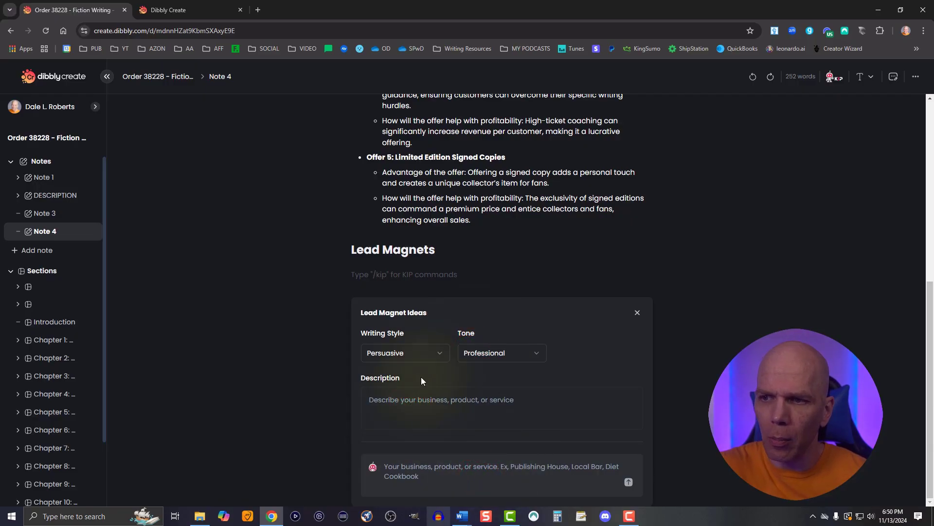
key(alt+Tab)
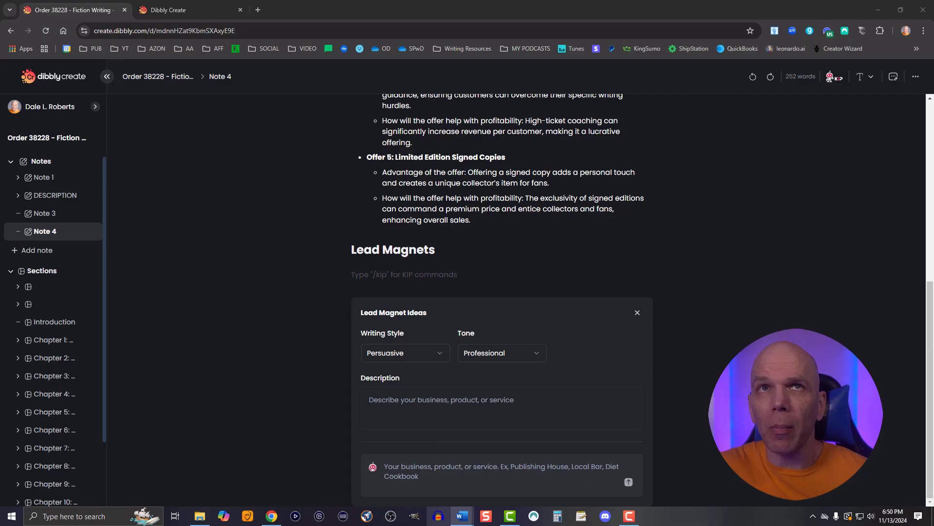
click(422, 467)
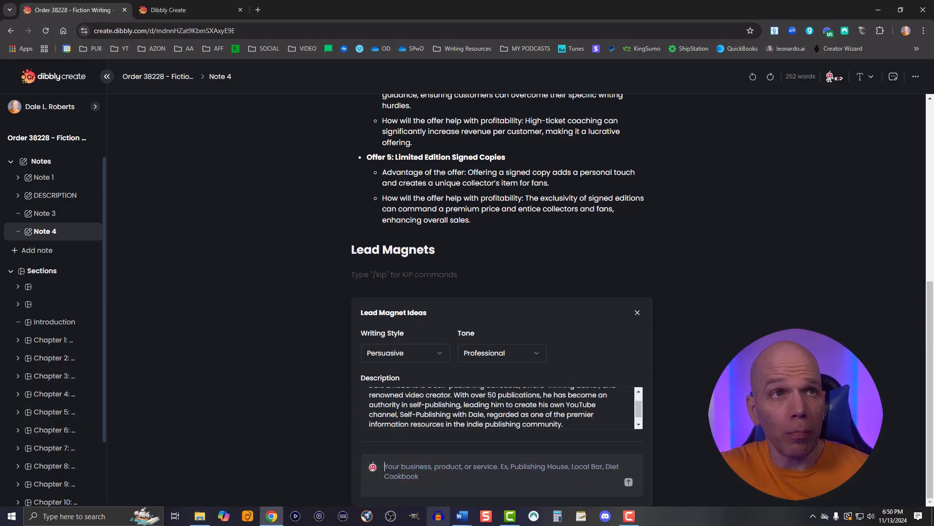
text(I'm promoting my latest book How to Write a Nonfiction Book in 24 Hours and I need a lead magnet that would entice readers from within that book to subscribe to my email newsletter.)
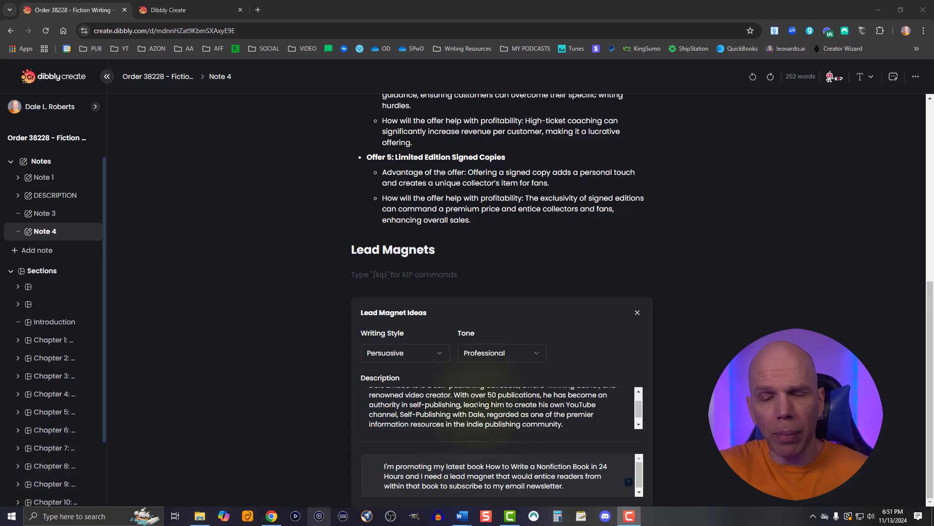
Generate the lead magnet ideas and insert them under the Lead Magnets heading
click(466, 485)
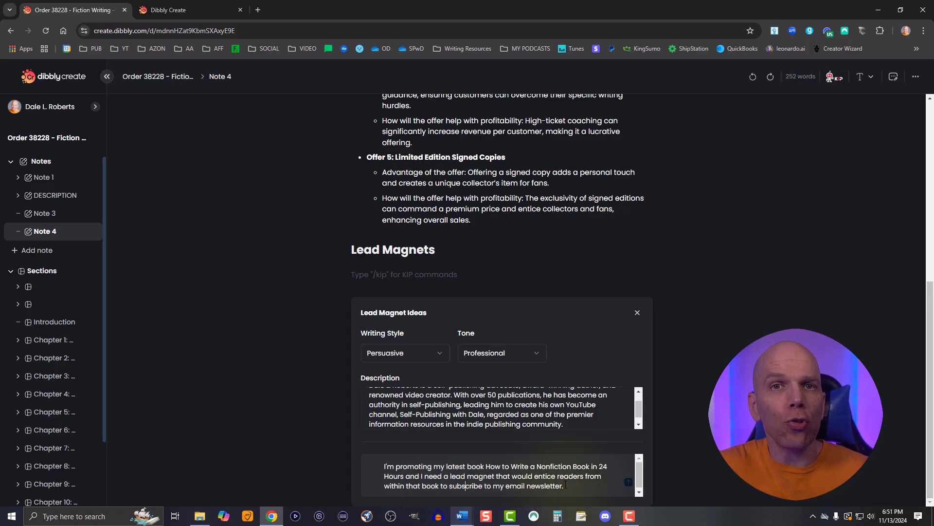
click(628, 482)
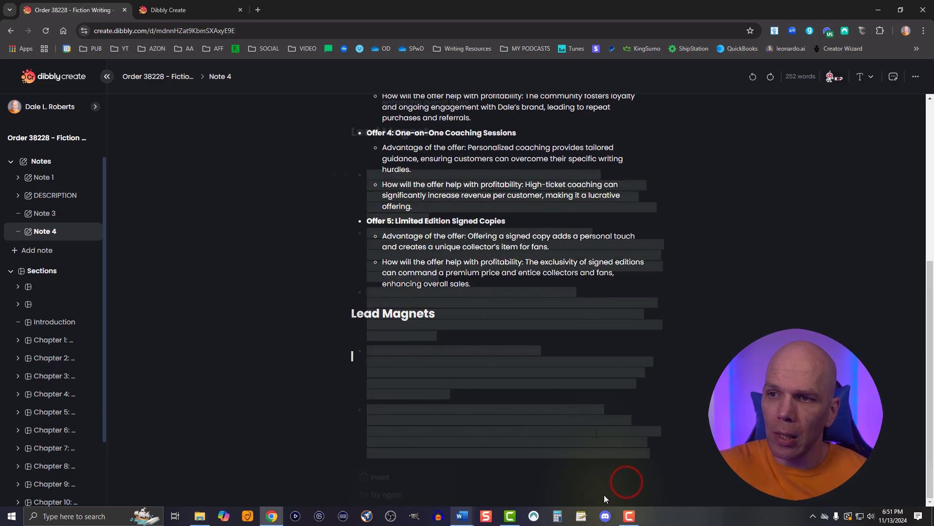
click(365, 428)
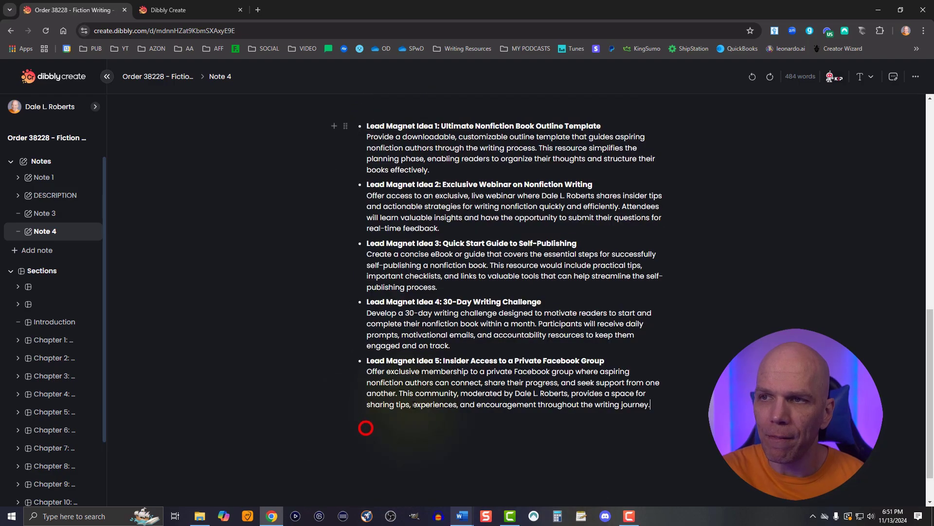
Call KIP under the Product/Service Landing Page heading, search the prompt library for "product" and open the Product/Service Landing Page prompt
scroll(437, 334, up, 2)
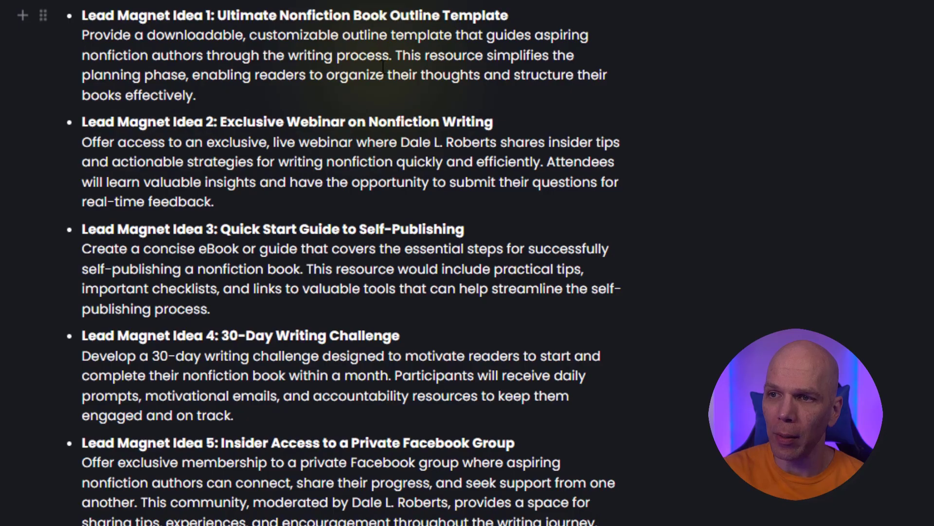
scroll(299, 128, down, 2)
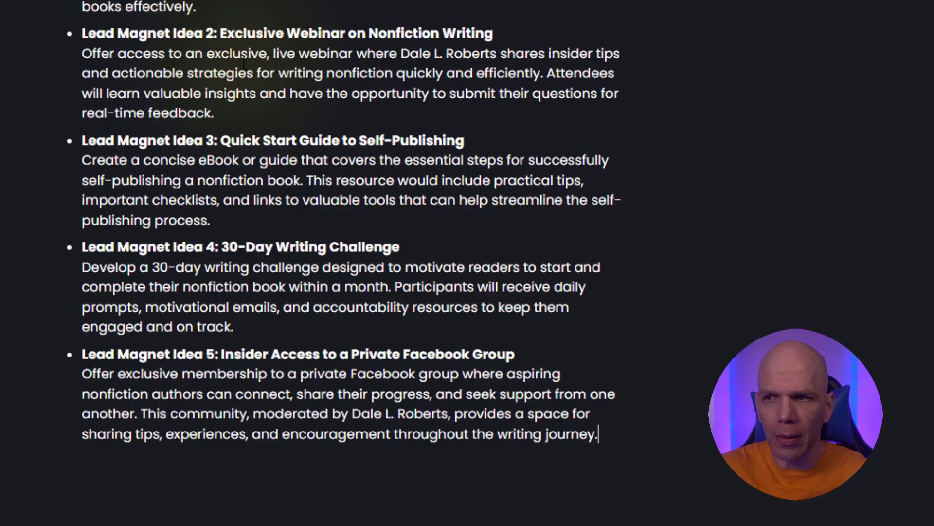
scroll(245, 63, down, 2)
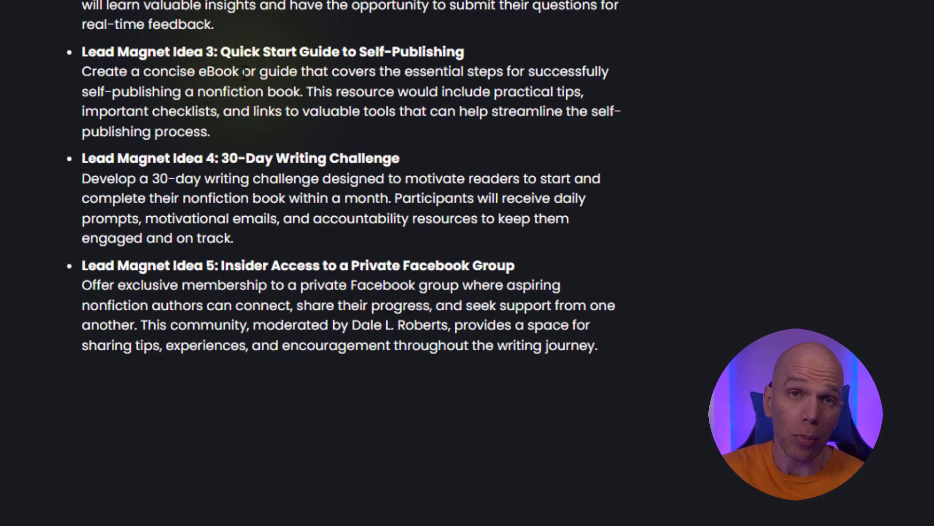
scroll(244, 70, down, 2)
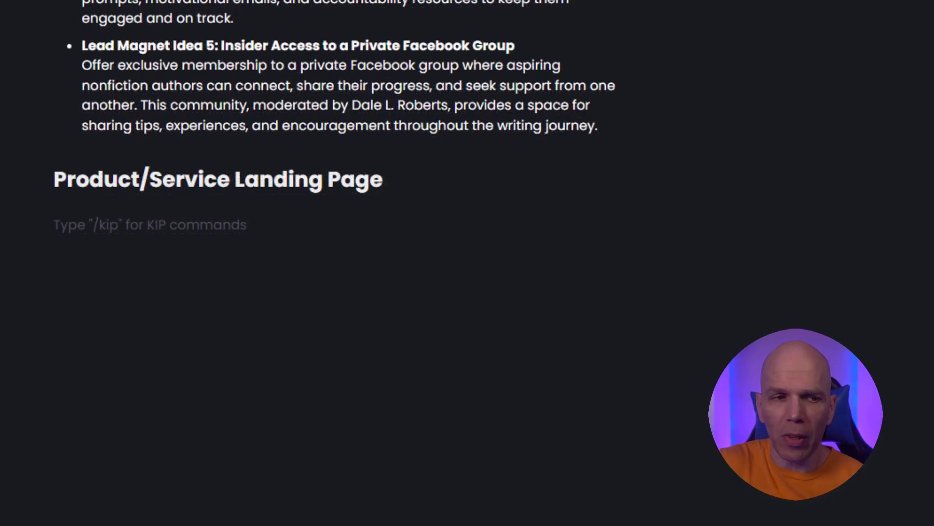
click(66, 235)
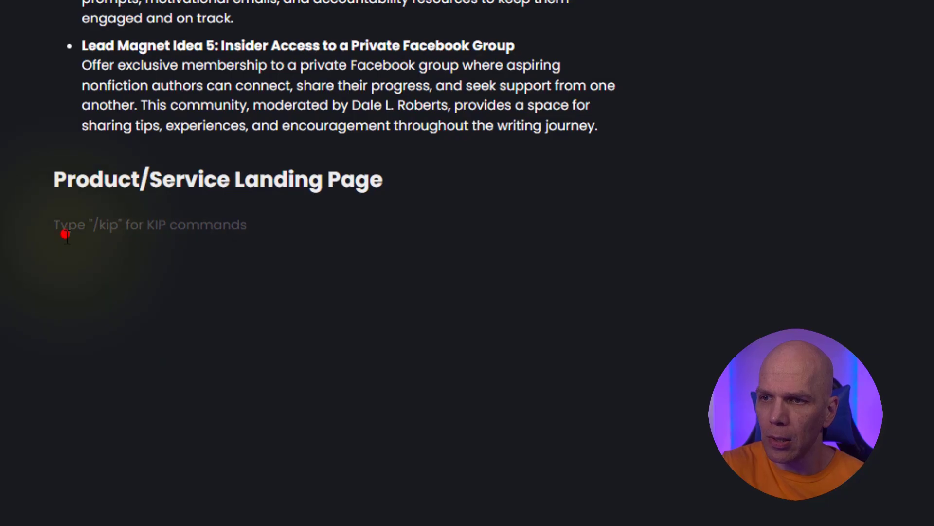
text(/kip)
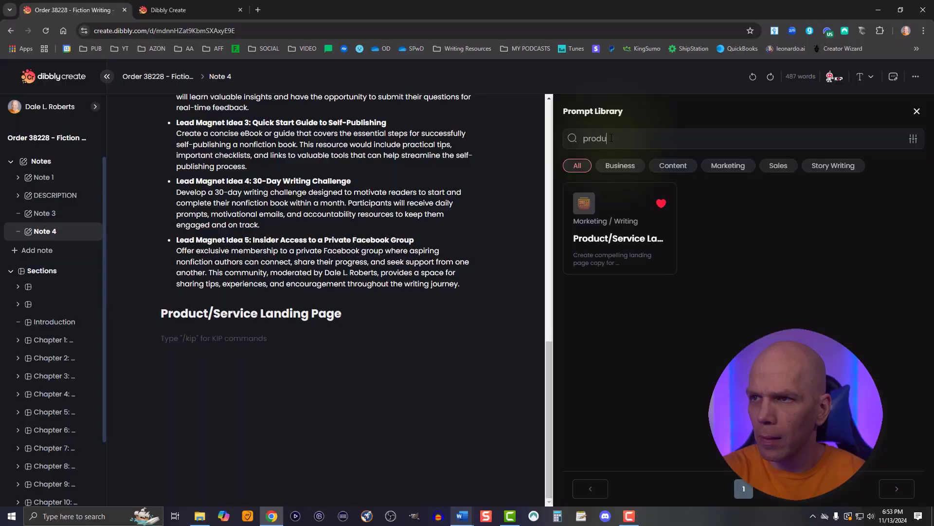
text(ct)
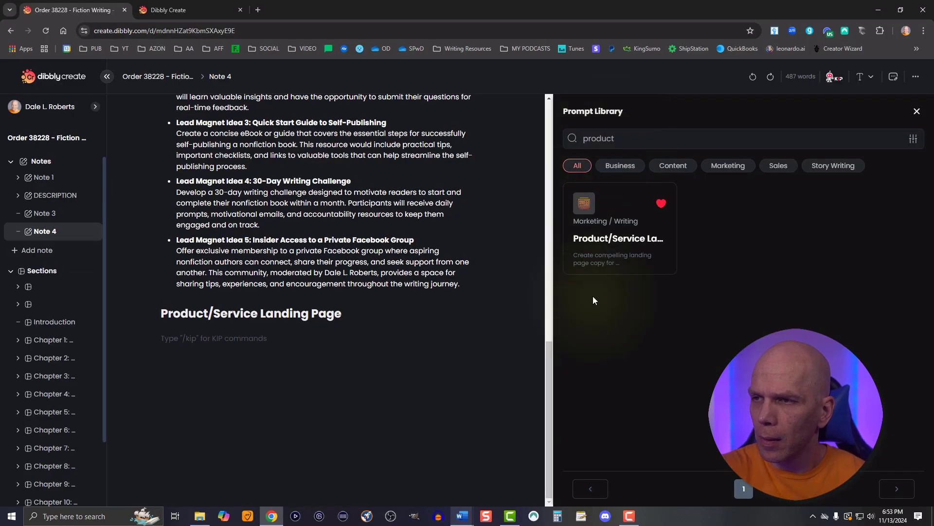
click(617, 237)
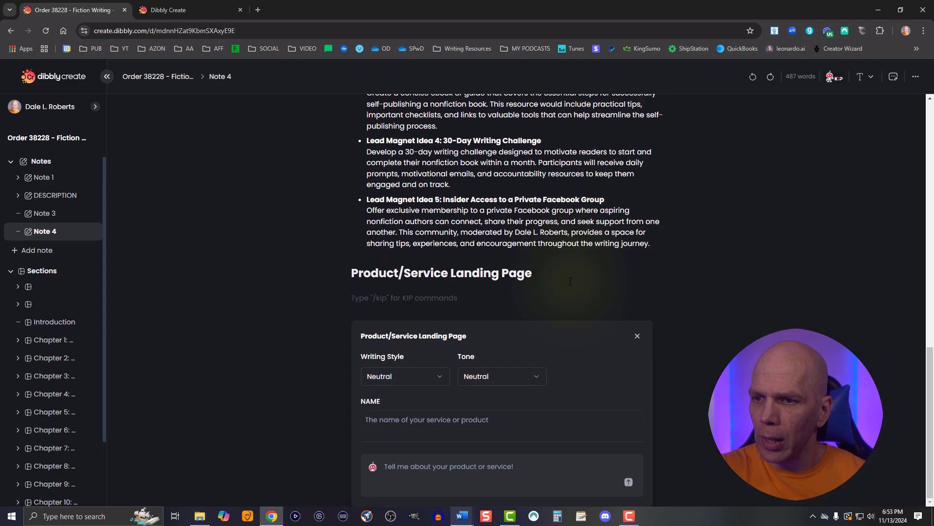
Set the Product/Service Landing Page prompt to a Persuasive writing style and a Professional tone
click(381, 381)
click(393, 460)
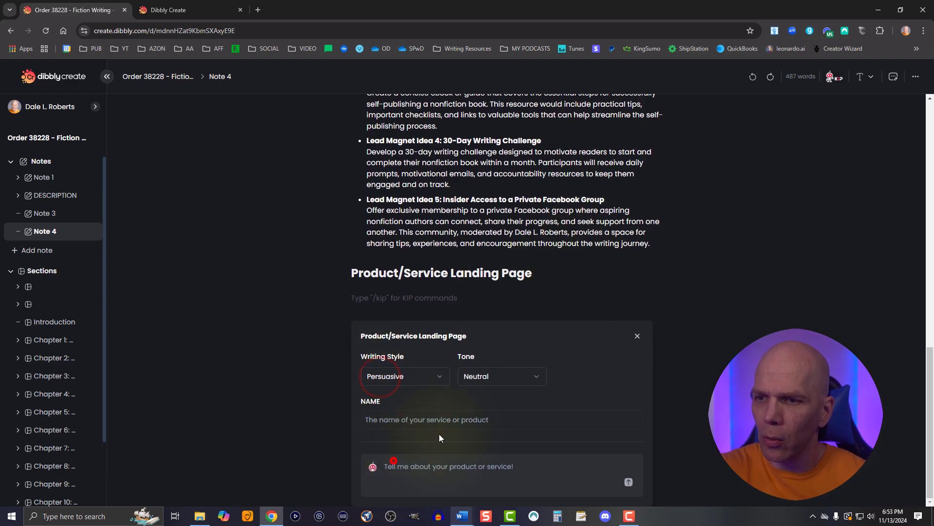
click(487, 376)
click(485, 340)
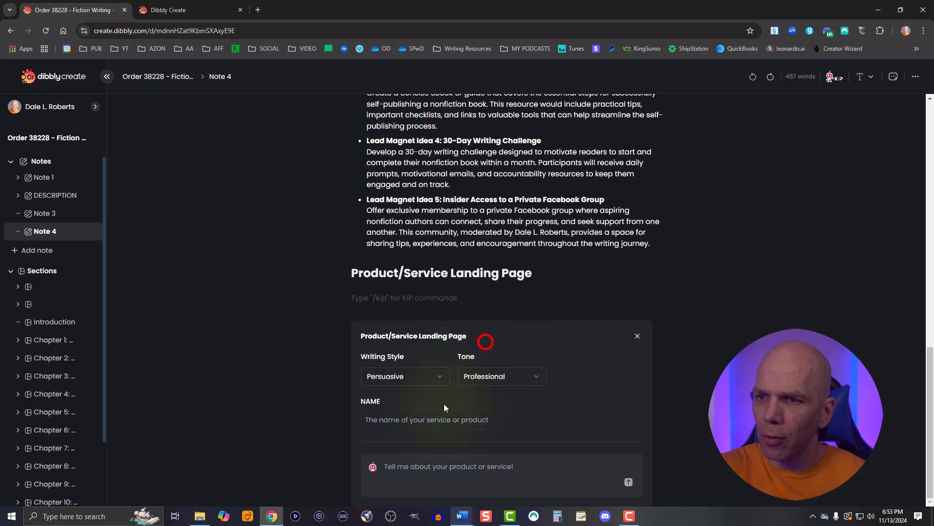
Copy Lead Magnet Idea 1's title, "Ultimate Nonfiction Book Outline Template", into the landing page prompt as the product name
click(377, 422)
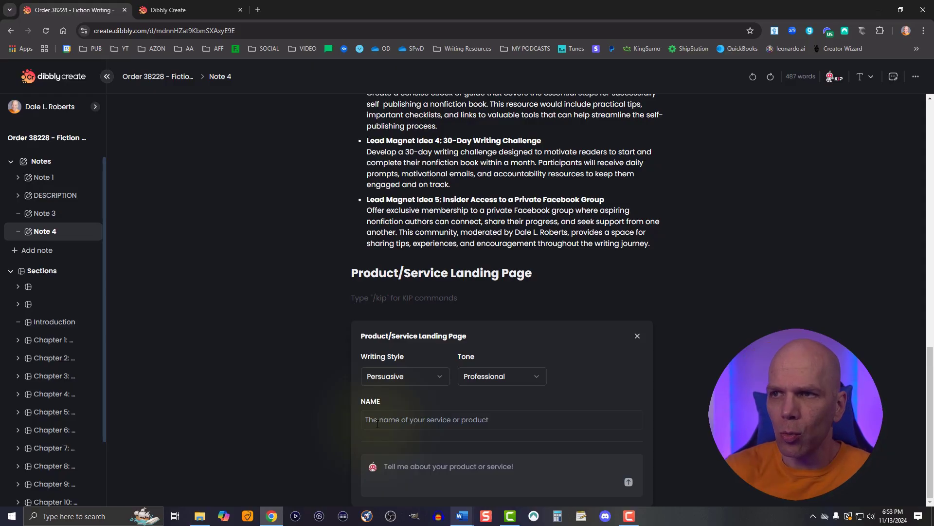
scroll(454, 396, up, 4)
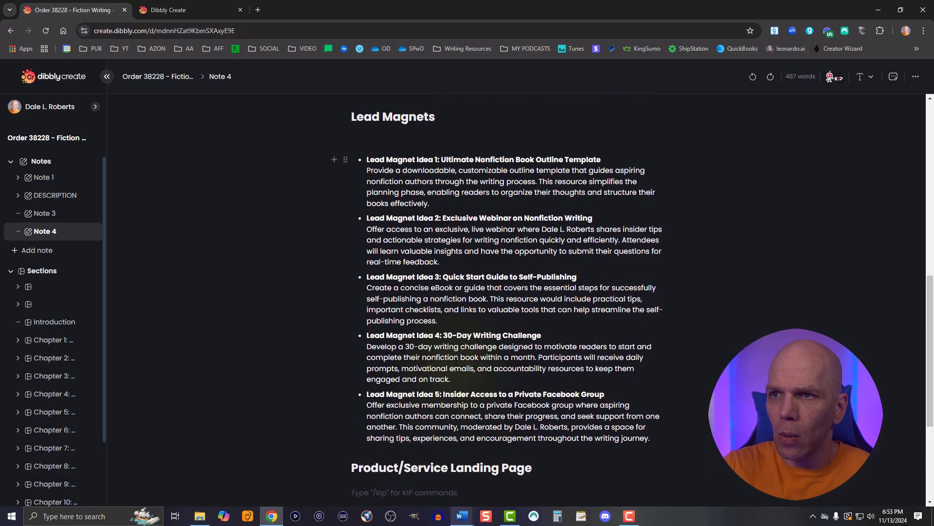
drag(443, 158, 614, 156)
key(ctrl+c)
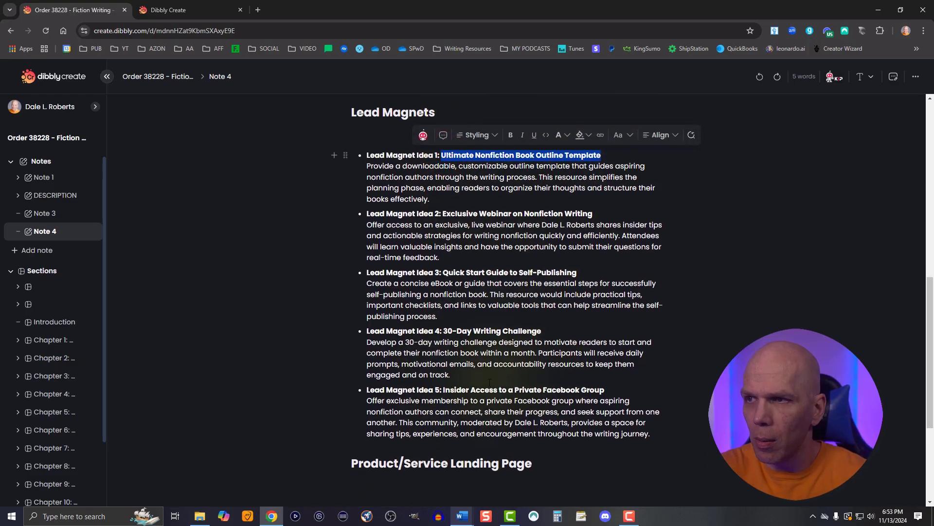
scroll(486, 389, down, 4)
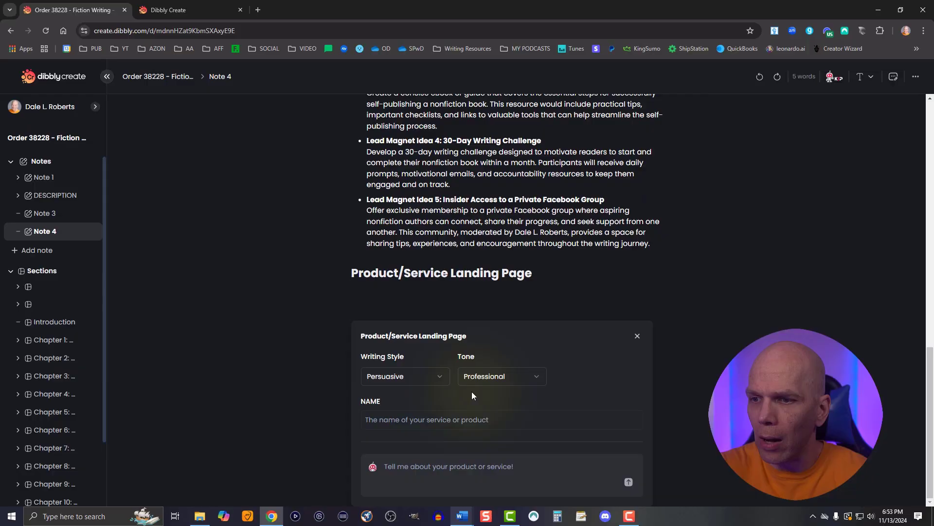
click(398, 425)
key(ctrl+v)
Copy the description paragraph of Lead Magnet Idea 1 into the landing page prompt as the product details
scroll(480, 382, up, 4)
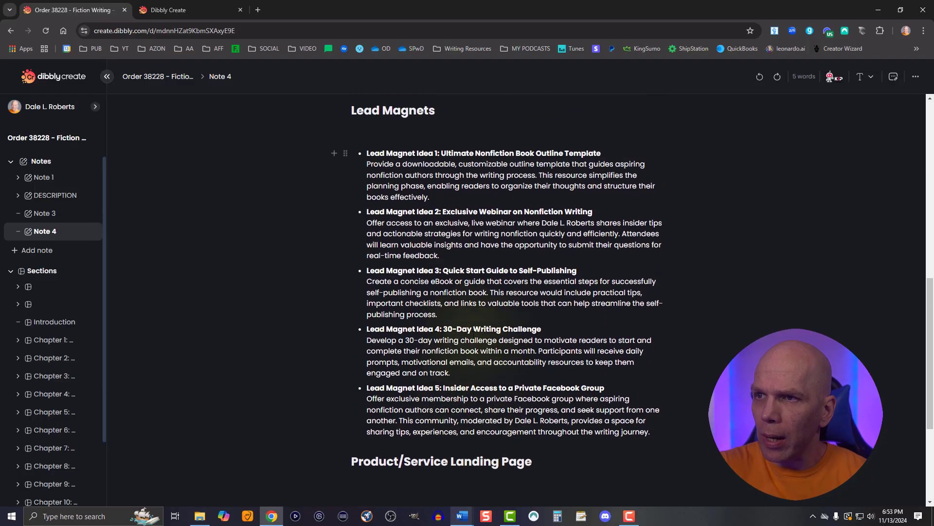
drag(363, 170, 446, 210)
key(ctrl+c)
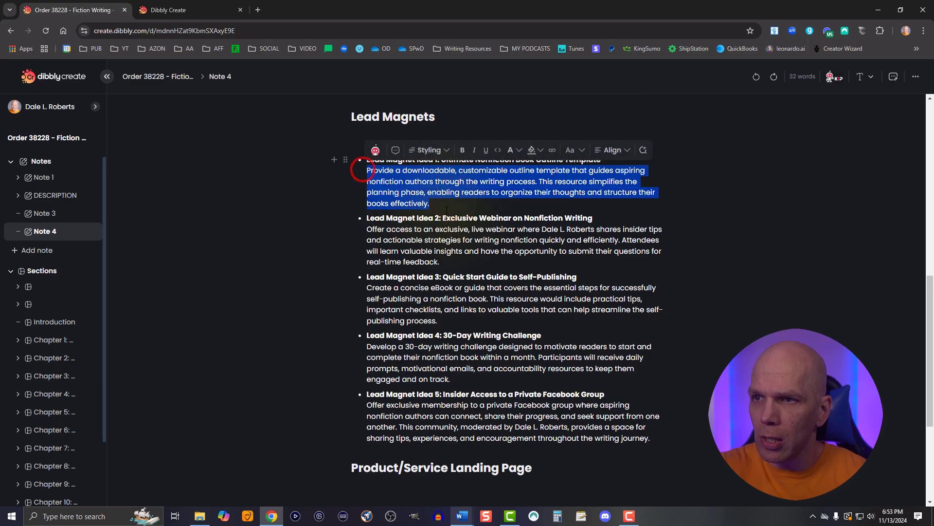
scroll(446, 211, down, 4)
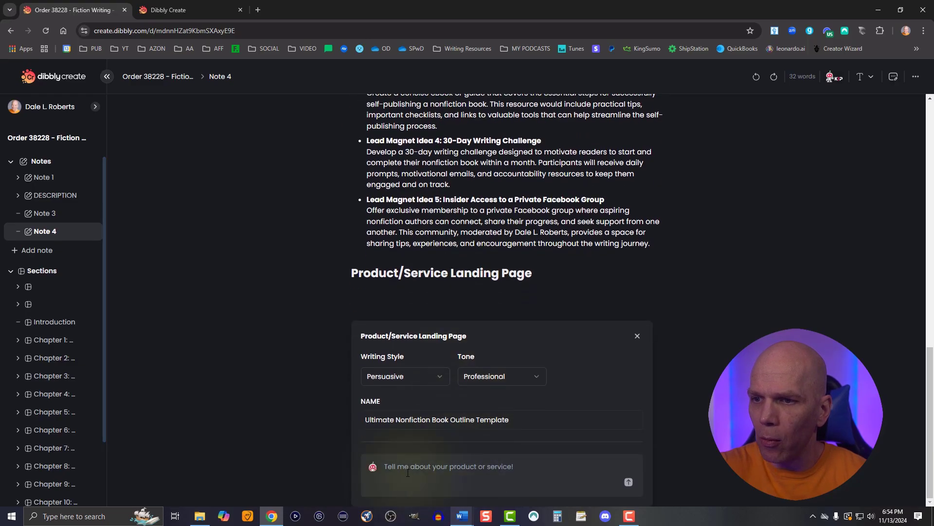
click(408, 472)
key(ctrl+v)
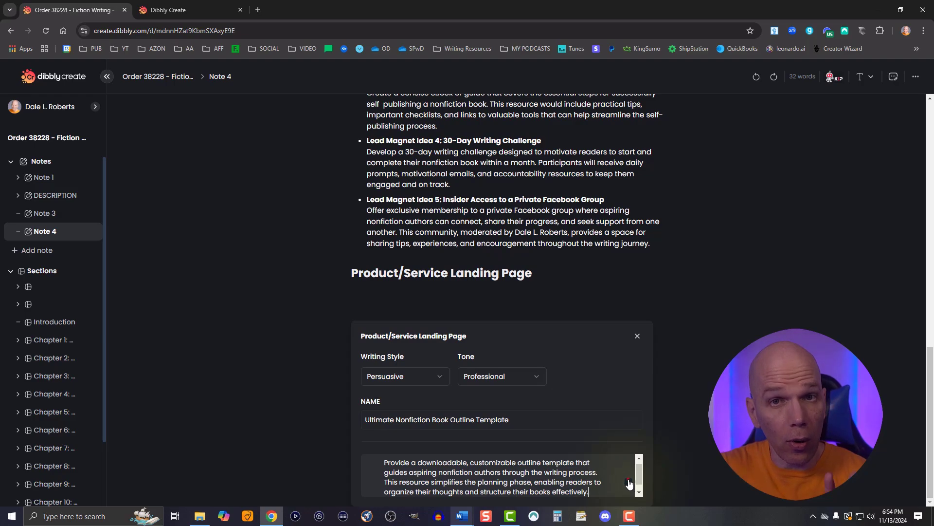
Generate the landing page copy and remove the empty line between the Product/Service Landing Page heading and the generated text
click(630, 482)
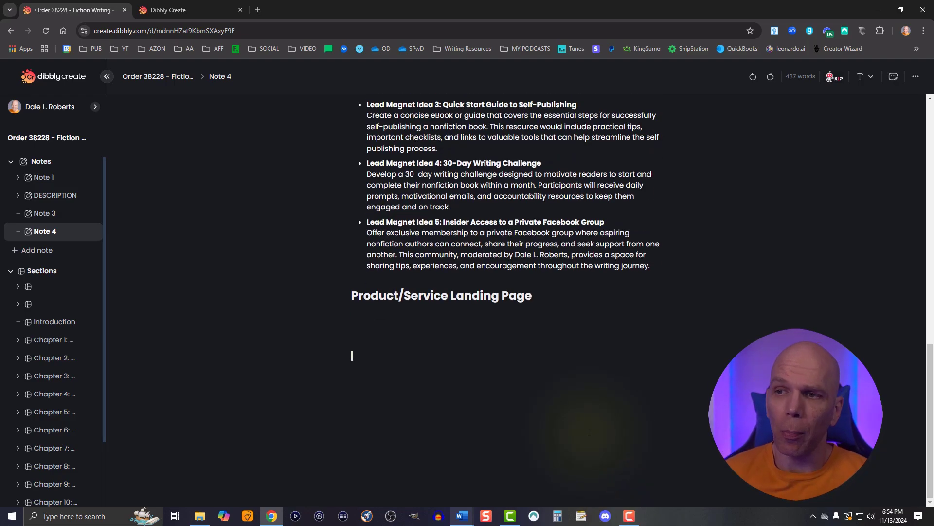
click(390, 245)
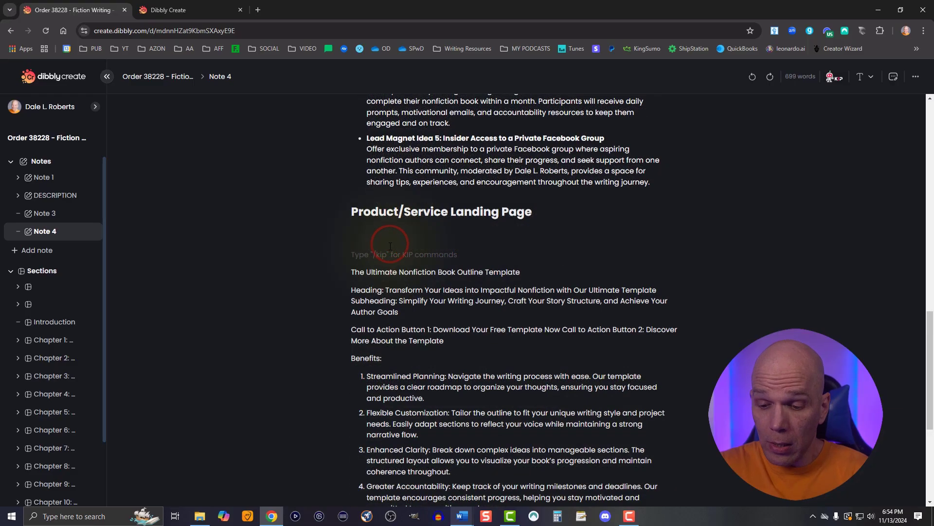
key(BackSpace)
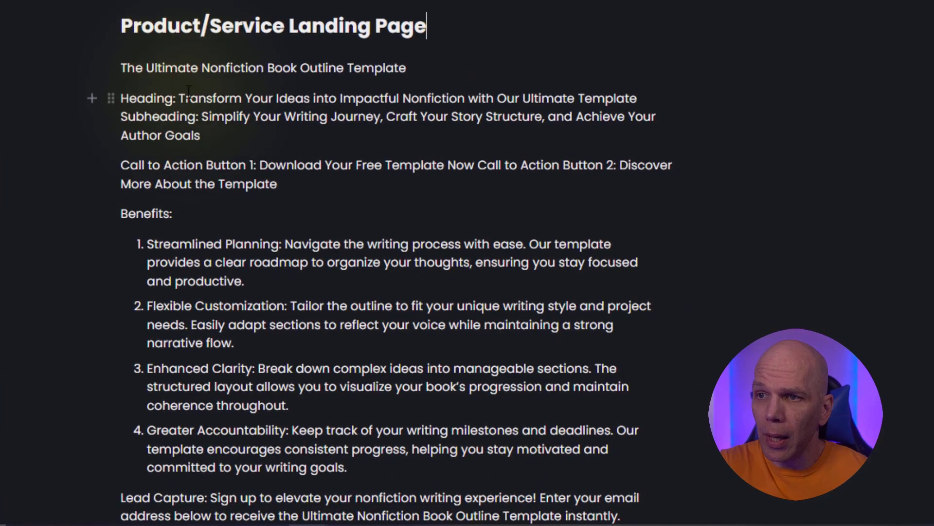
Split the call to action paragraph so that Call to Action Button 2 starts on its own line
drag(180, 97, 591, 117)
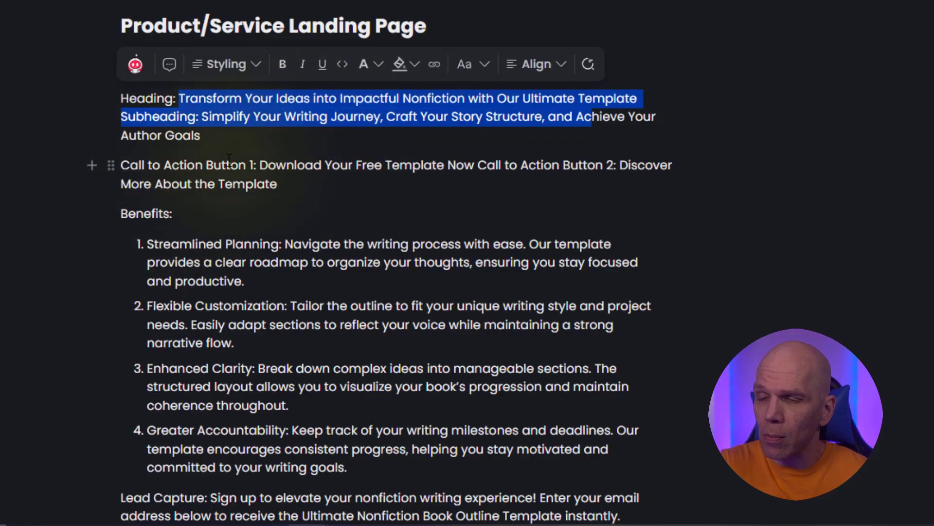
drag(260, 165, 277, 184)
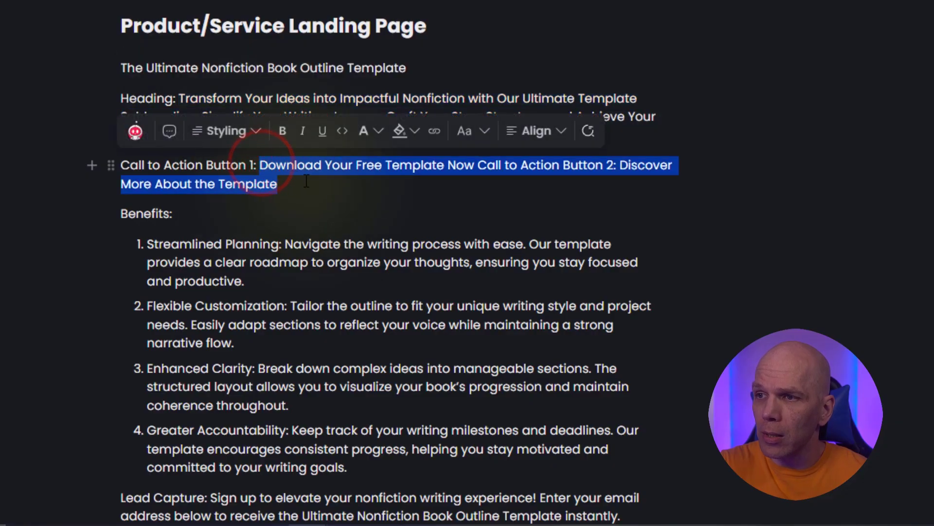
click(481, 165)
key(Return)
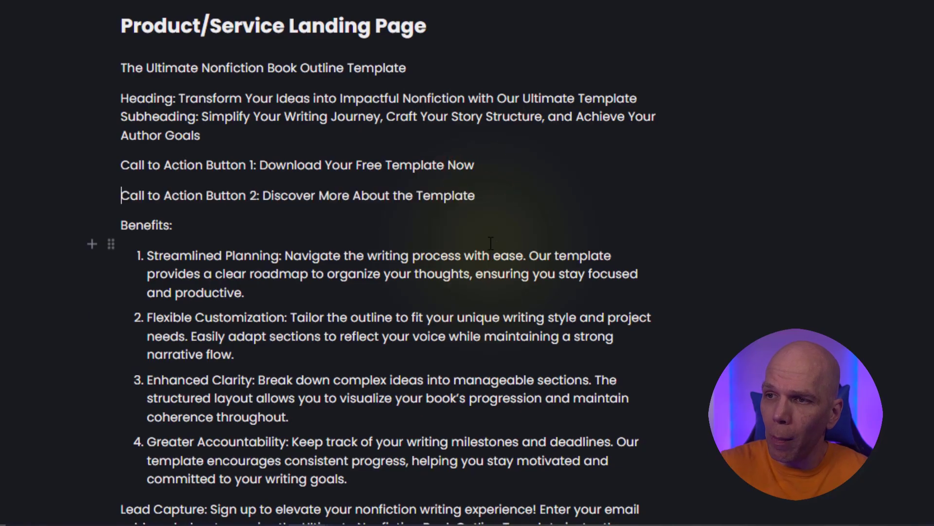
Review the four listed benefits and the lead capture text of the generated landing page copy
scroll(194, 254, down, 2)
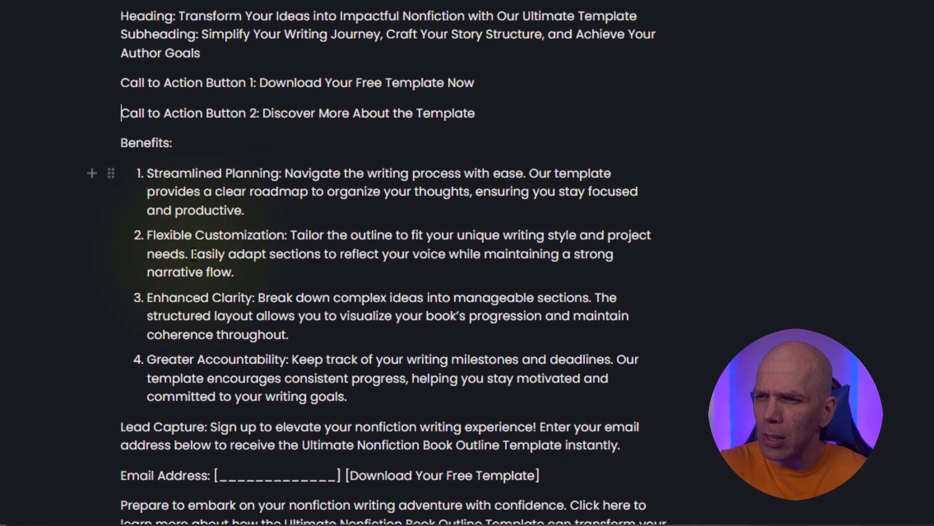
scroll(193, 137, down, 2)
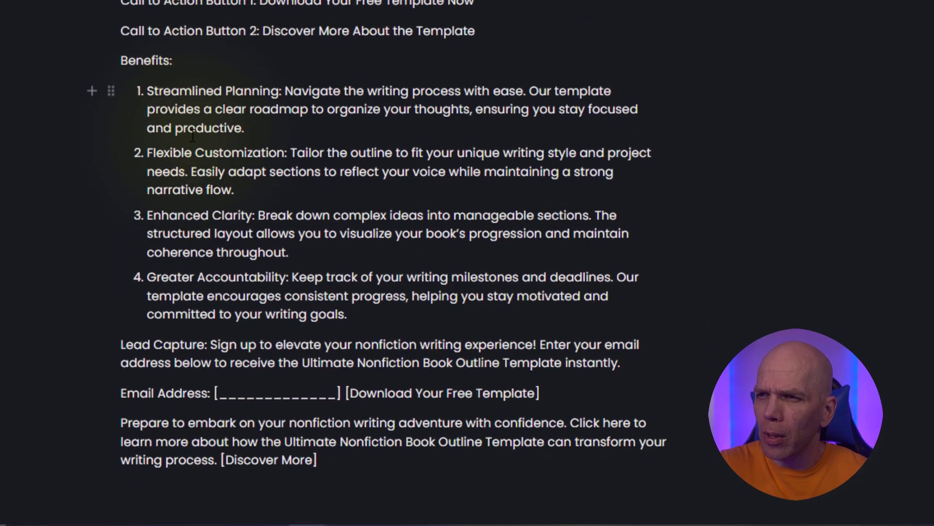
triple_click(154, 91)
triple_click(162, 155)
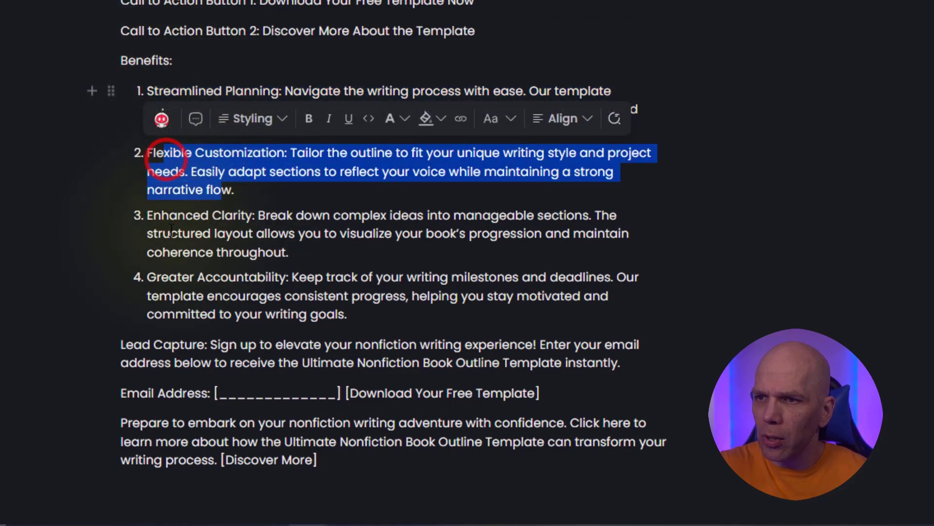
drag(148, 215, 289, 253)
drag(175, 276, 297, 303)
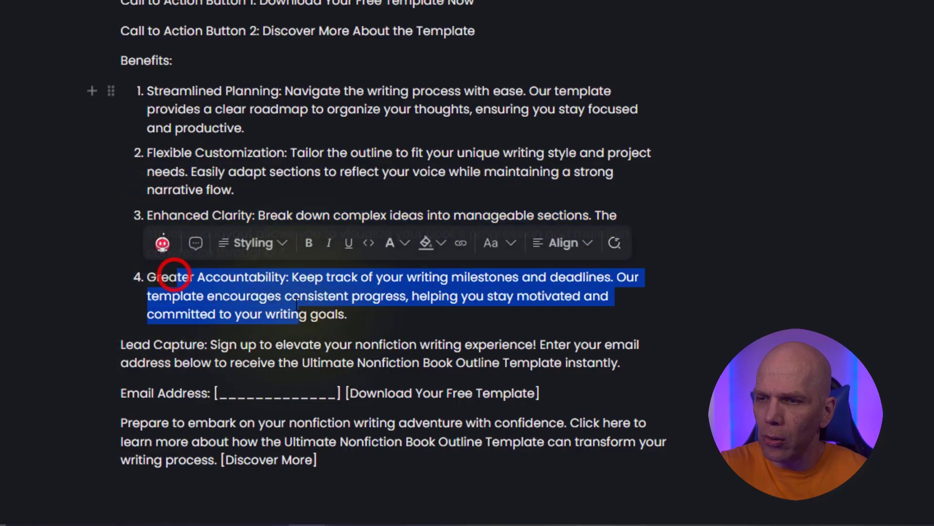
scroll(273, 292, down, 2)
drag(211, 262, 628, 280)
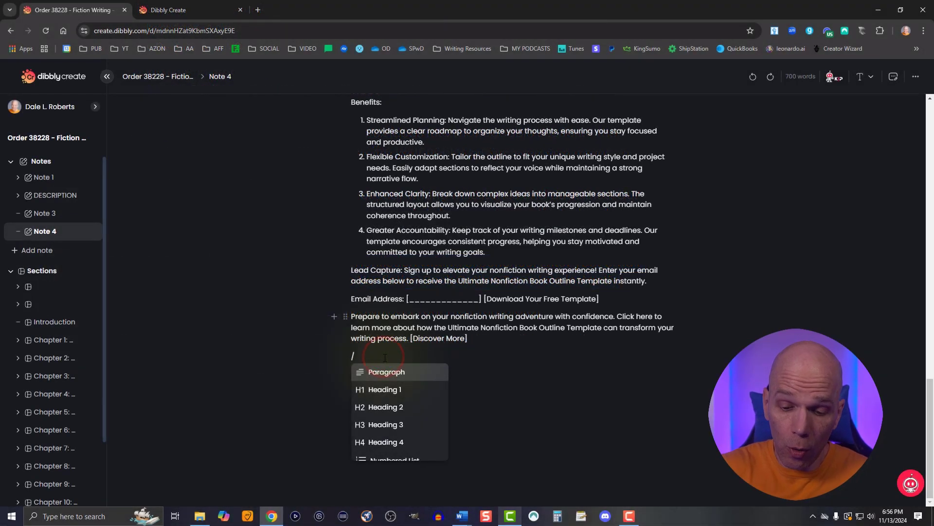
Call KIP below the landing page copy, search the prompt library for "cta" and open the CTA Generator prompt
text(kipo)
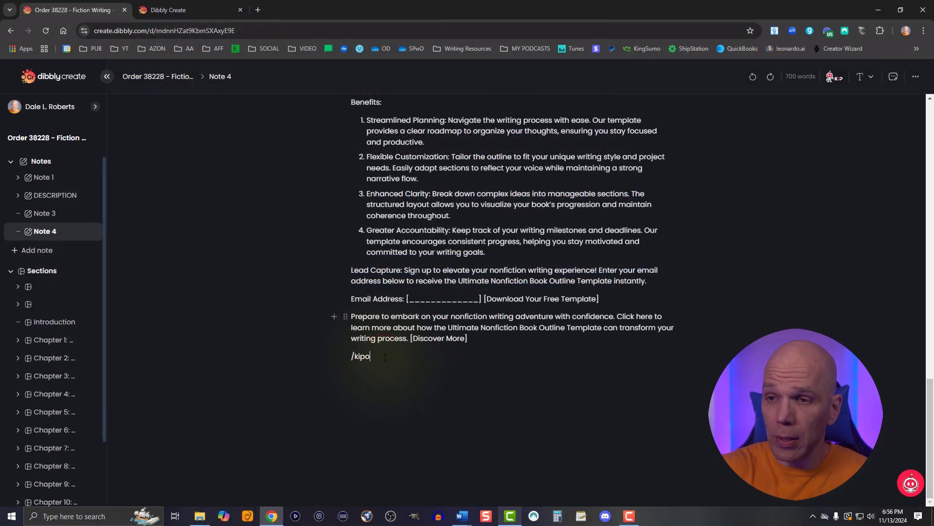
key(BackSpace)
click(401, 370)
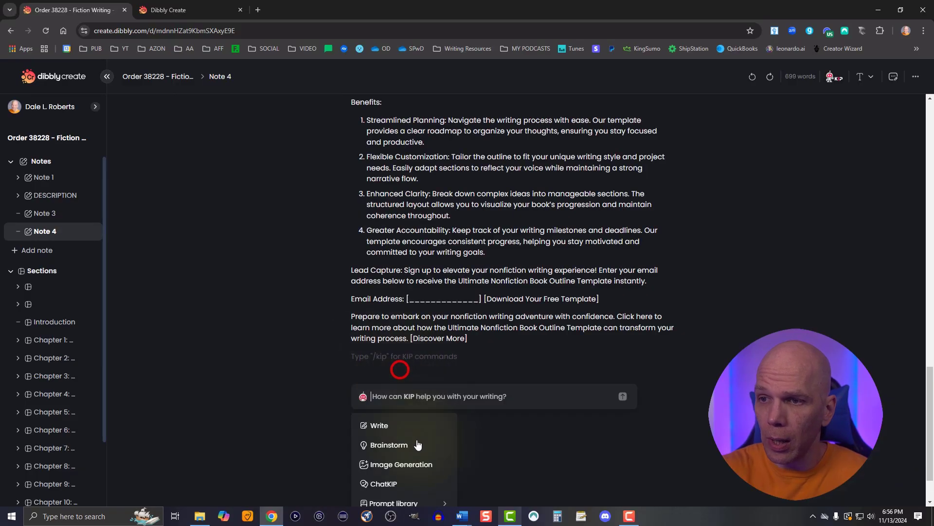
mouse_move(399, 441)
mouse_move(563, 479)
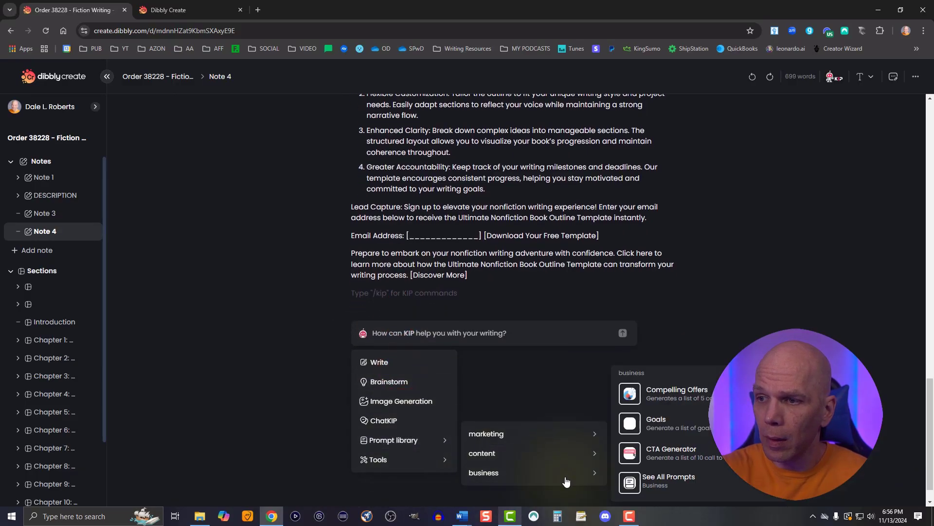
click(628, 483)
click(637, 137)
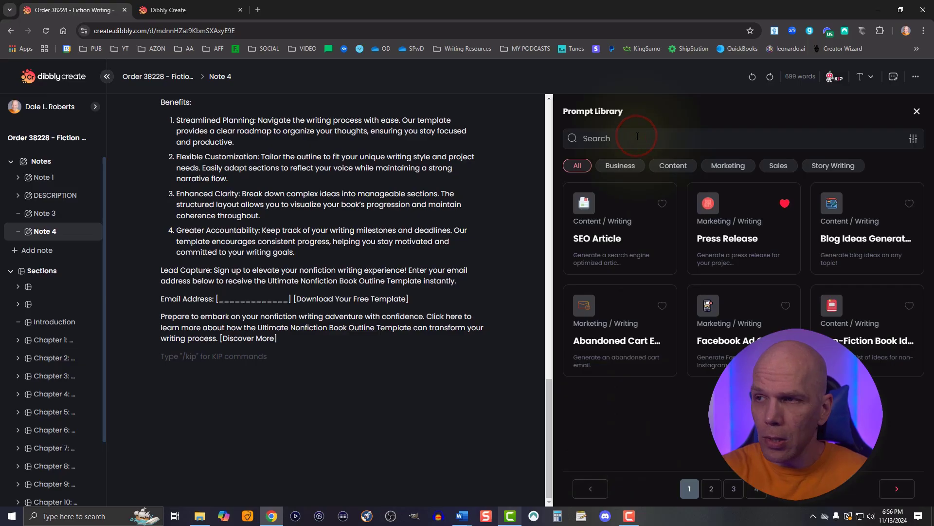
text(cta)
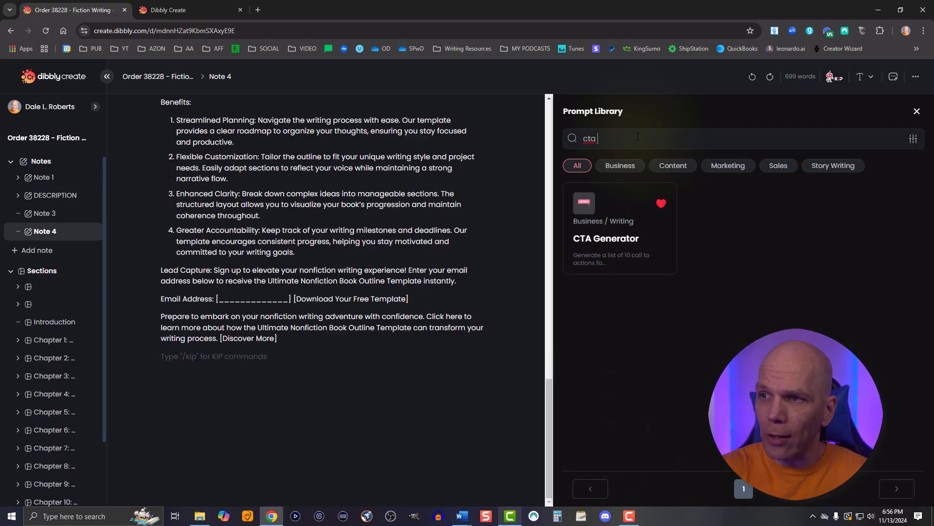
click(599, 239)
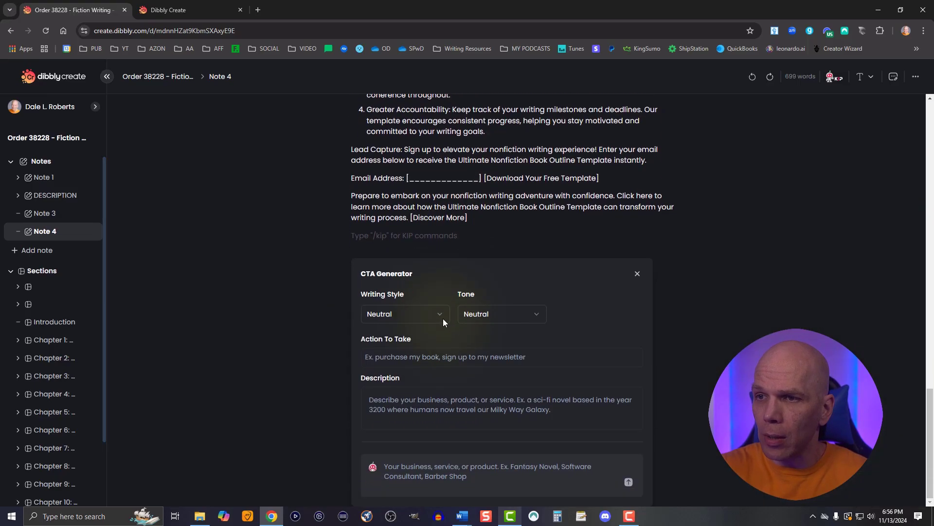
Set the CTA Generator's writing style to Persuasive, the tone to Professional and the action to take to "Sign up to my newsletter"
click(419, 315)
click(397, 398)
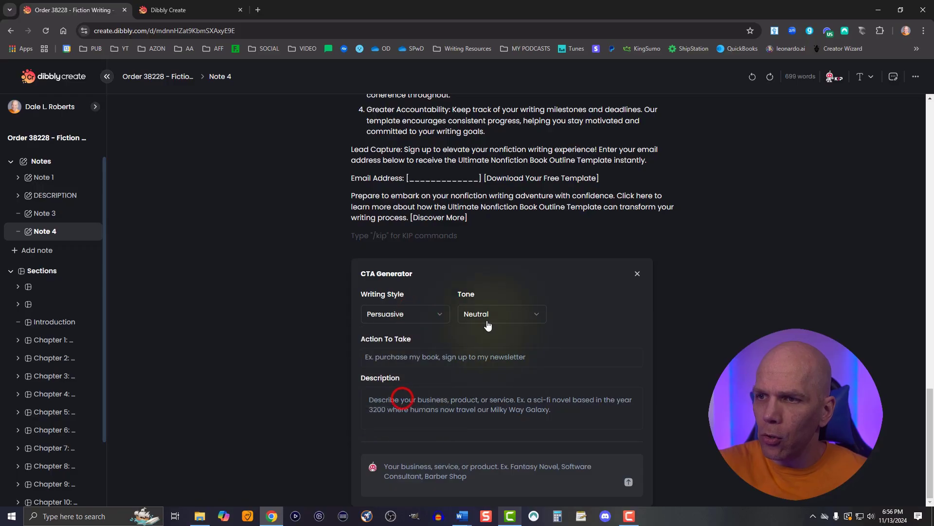
click(482, 315)
click(483, 426)
click(396, 359)
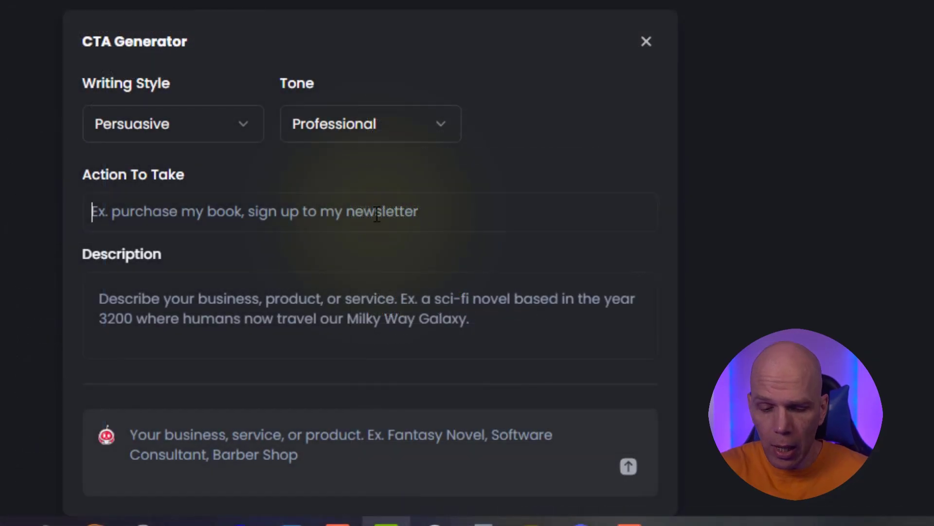
text(Sig)
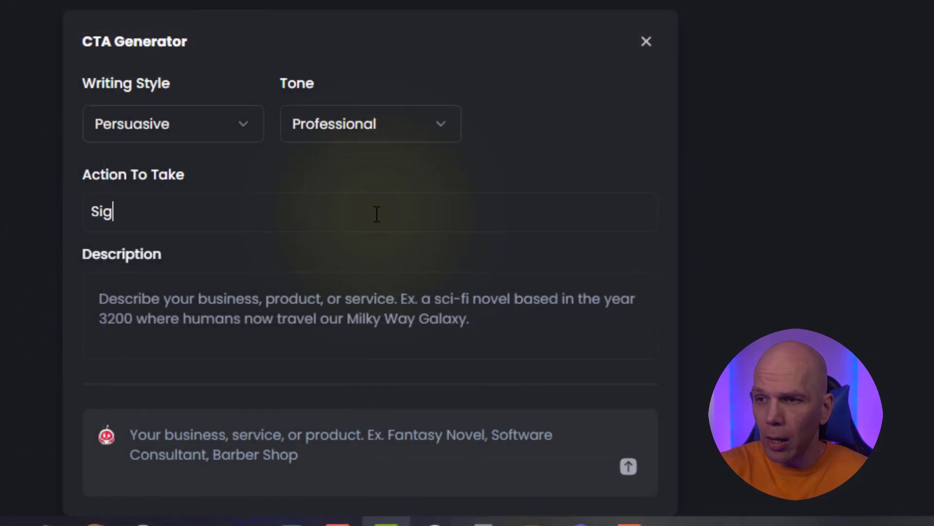
text(n up to my newsletter)
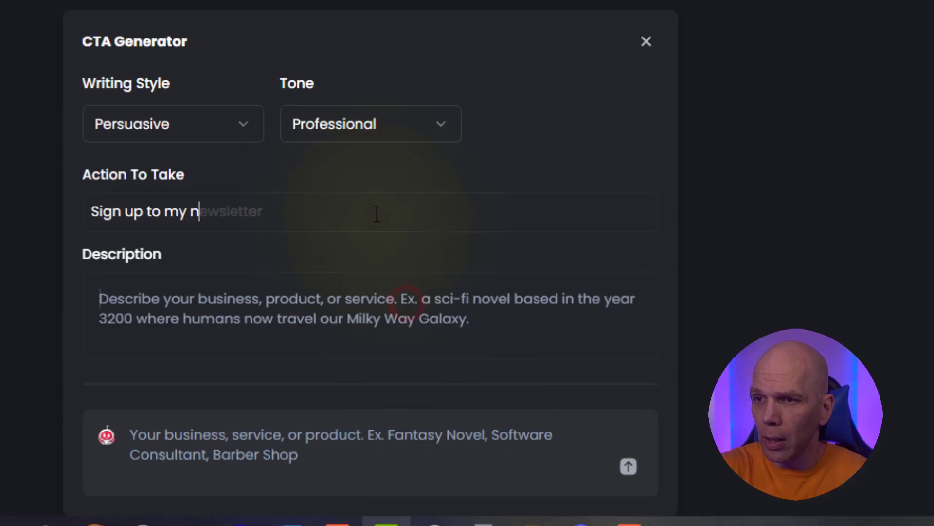
Fill the description with the author's biography, enter "The Ultimate Nonfiction Book Outline Template" as the product and generate the calls to action
click(400, 324)
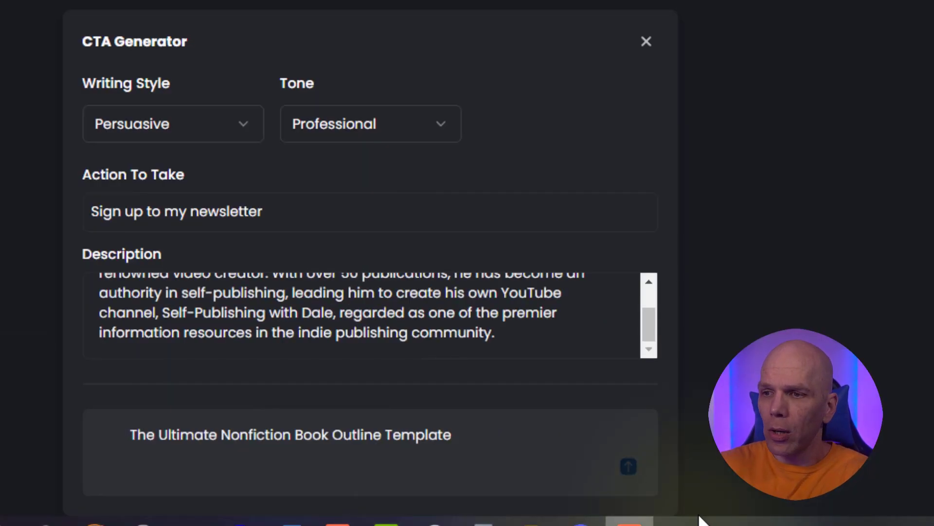
click(375, 438)
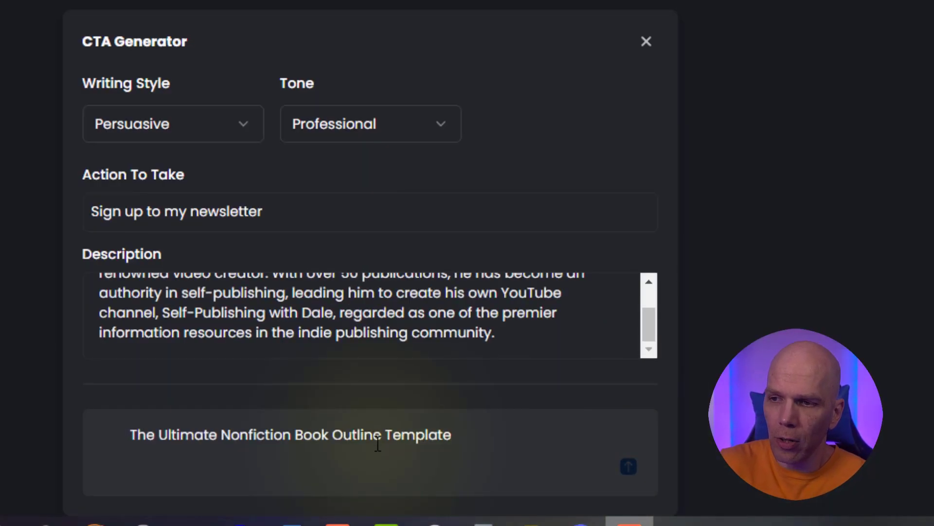
click(631, 468)
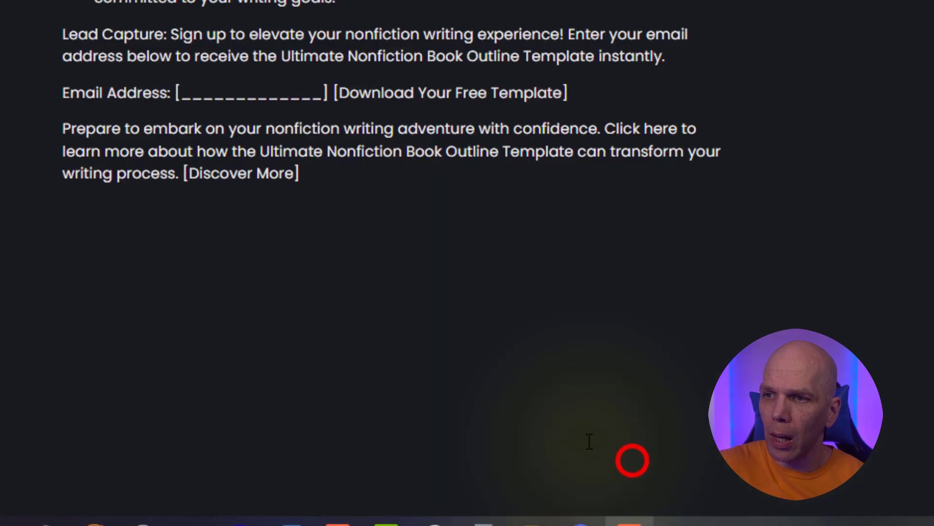
scroll(591, 441, up, 3)
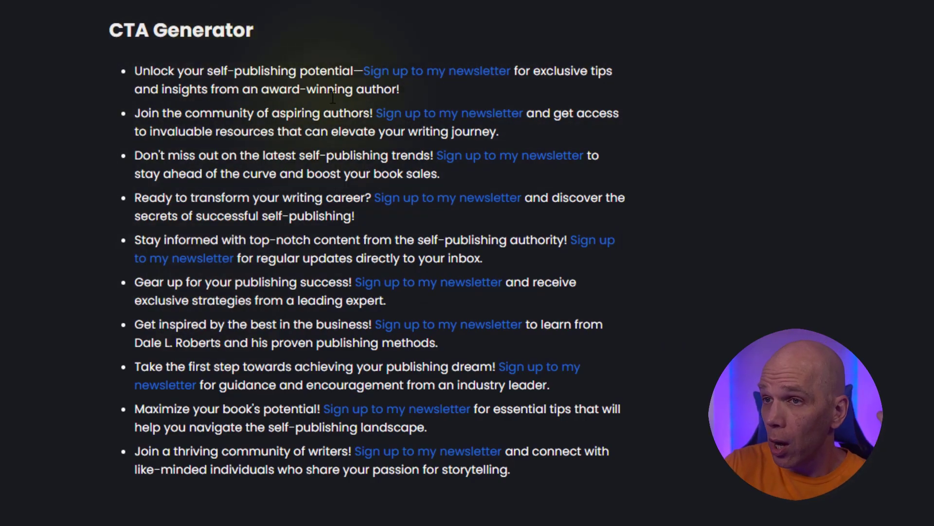
drag(146, 113, 302, 112)
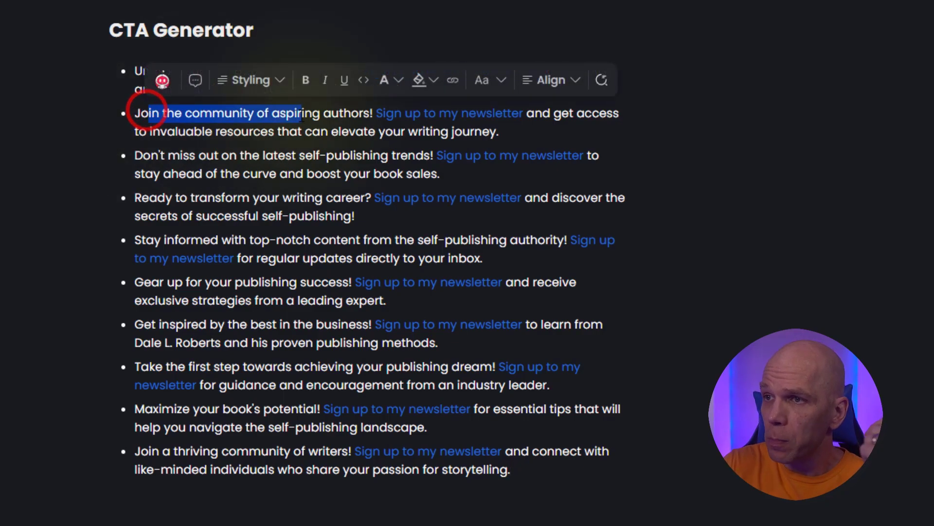
click(302, 113)
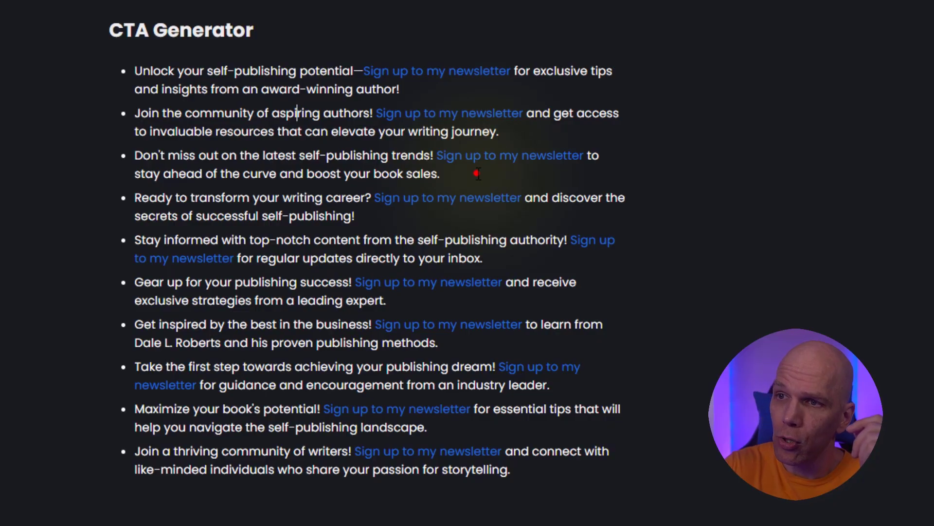
drag(479, 174, 376, 157)
click(236, 176)
End the bulleted list of generated calls to action and start a new line below it
click(513, 468)
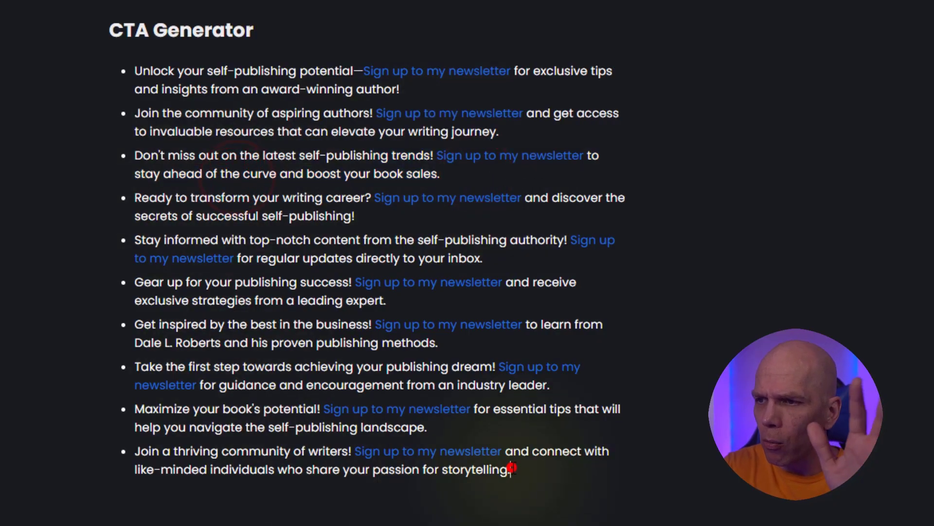
key(Return)
key(Return)
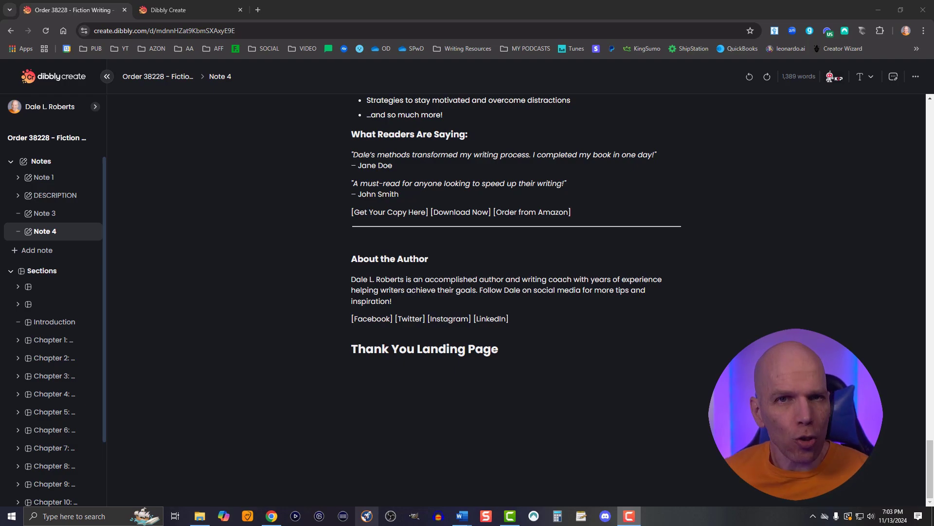
Call KIP below the Thank You Landing Page heading, search the prompt library for "thank" and open the Thank You Landing Page prompt
click(442, 379)
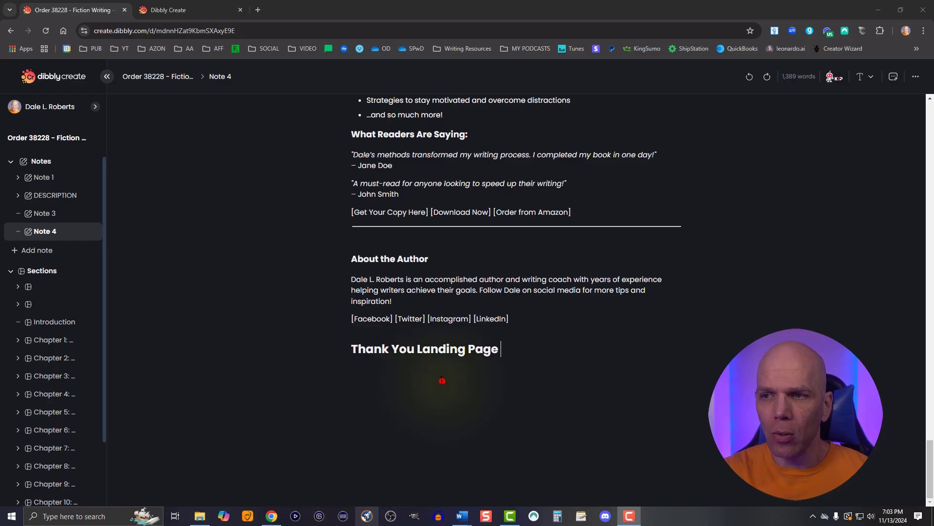
key(Return)
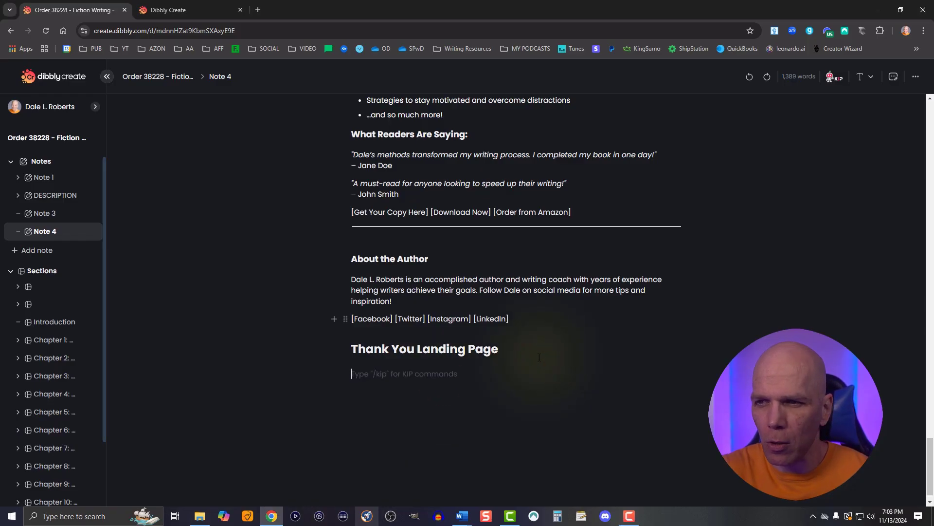
click(365, 377)
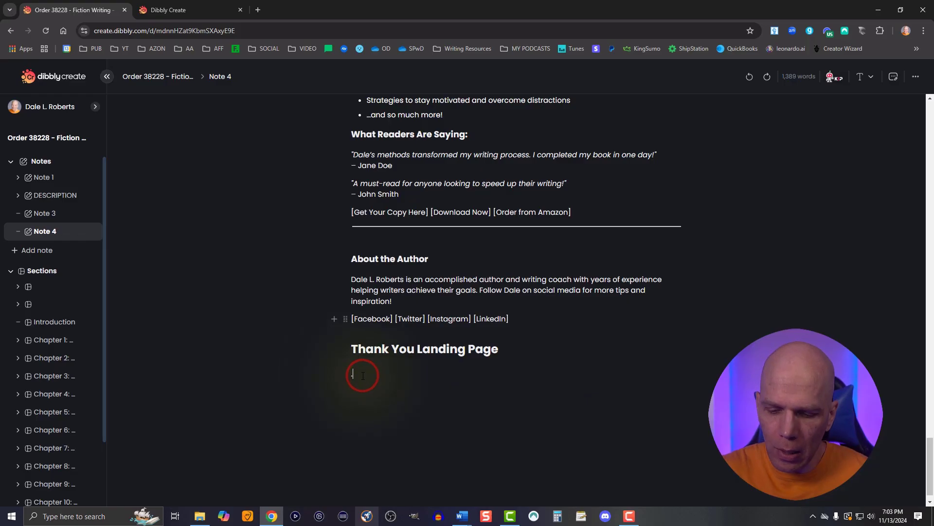
text(/kip)
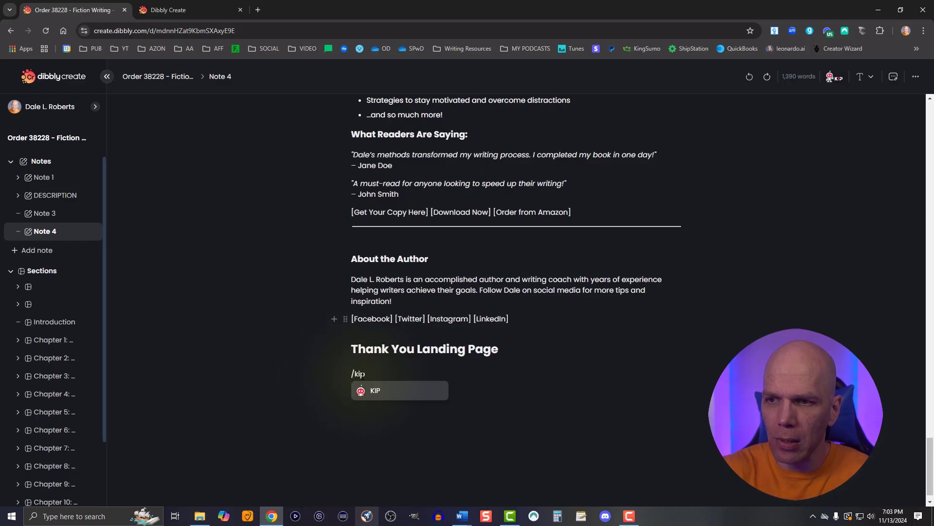
click(374, 390)
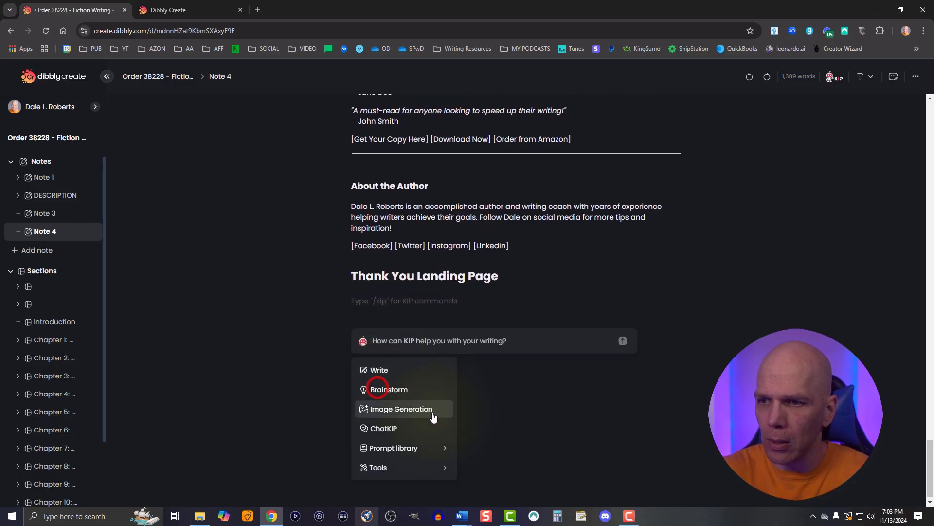
mouse_move(417, 447)
mouse_move(493, 485)
click(643, 484)
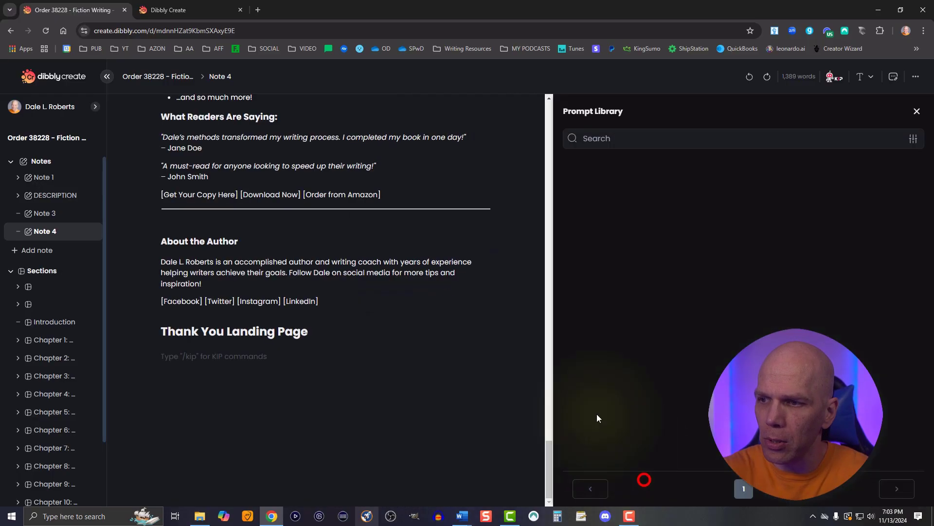
click(618, 138)
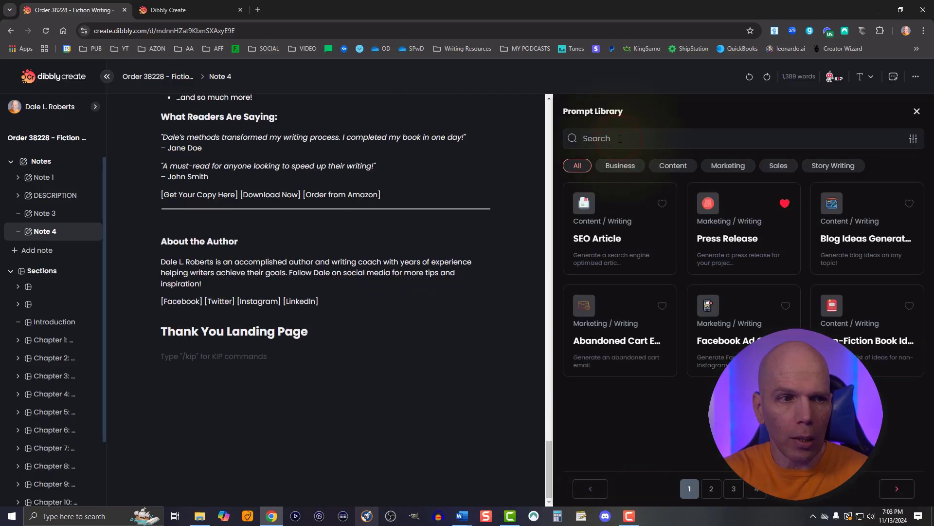
text(thank)
click(609, 226)
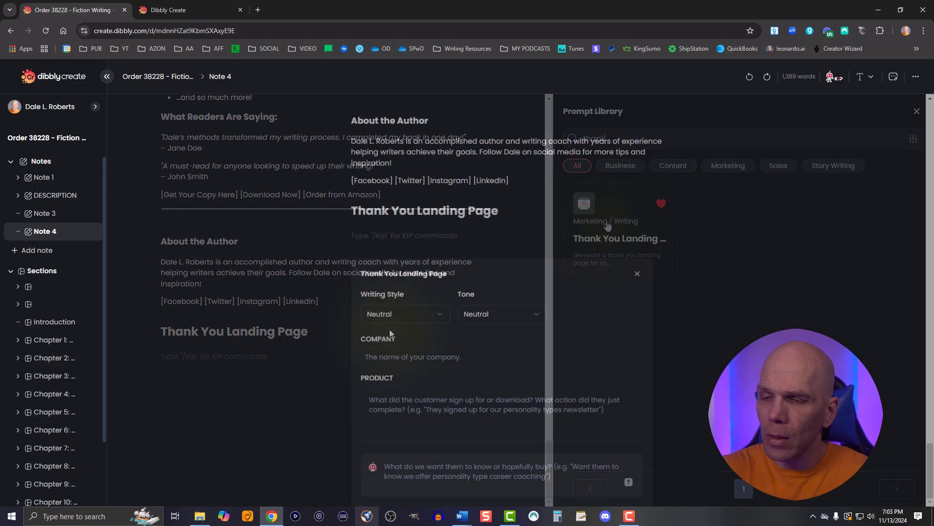
Set the thank you page prompt's writing style to Persuasive and tone to Professional, and enter the author's name as the company
click(374, 316)
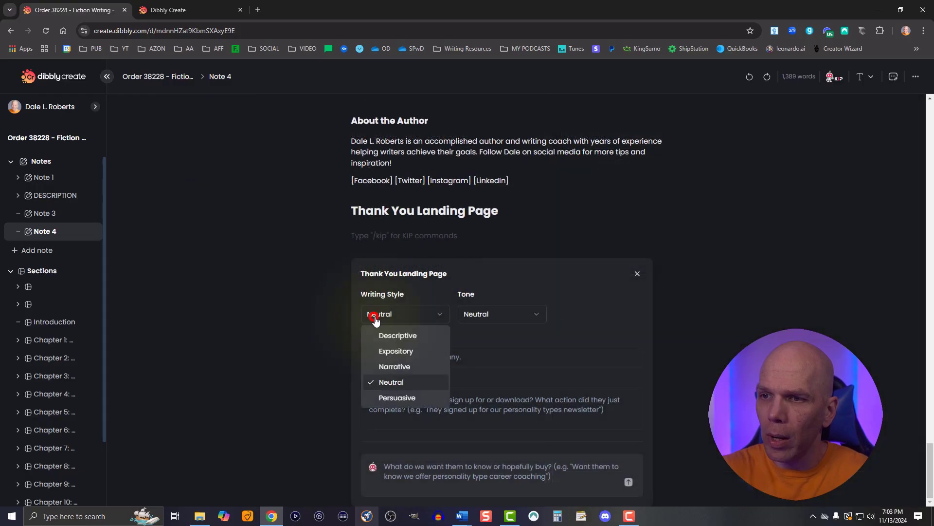
click(394, 397)
click(475, 313)
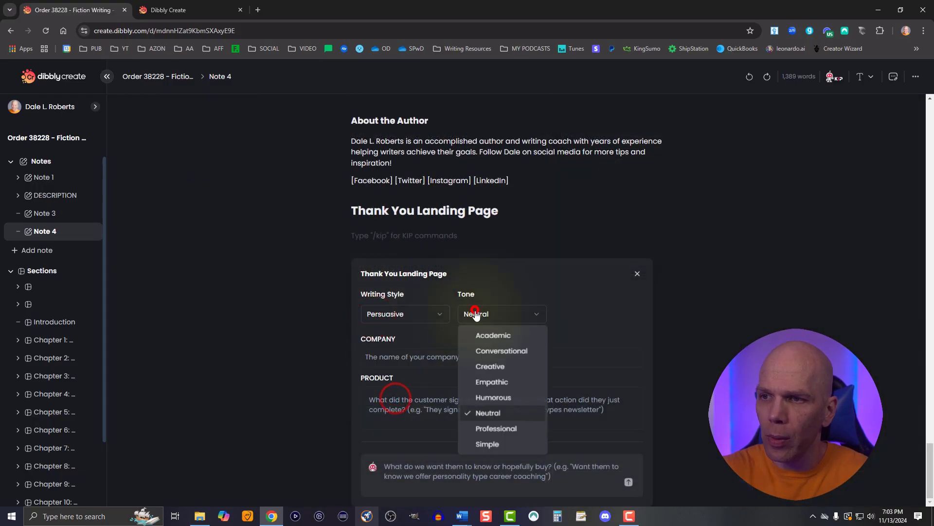
click(492, 429)
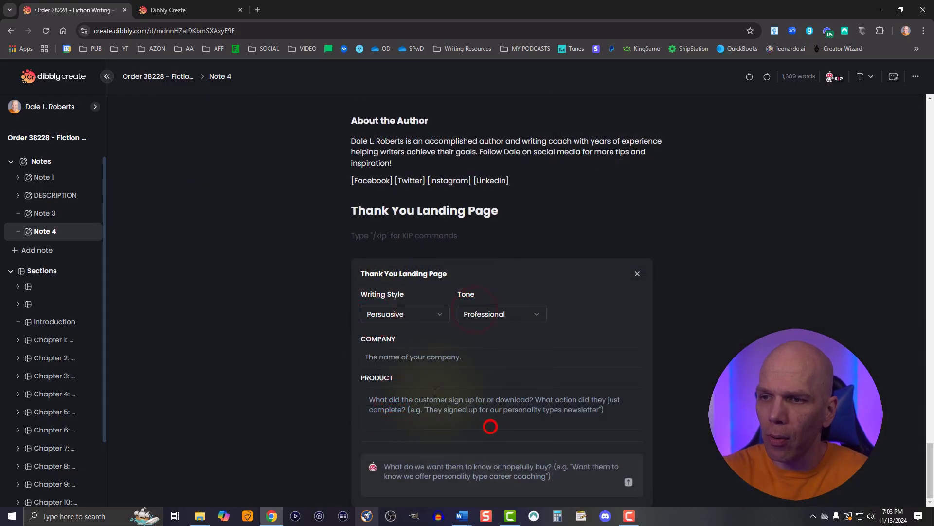
click(383, 356)
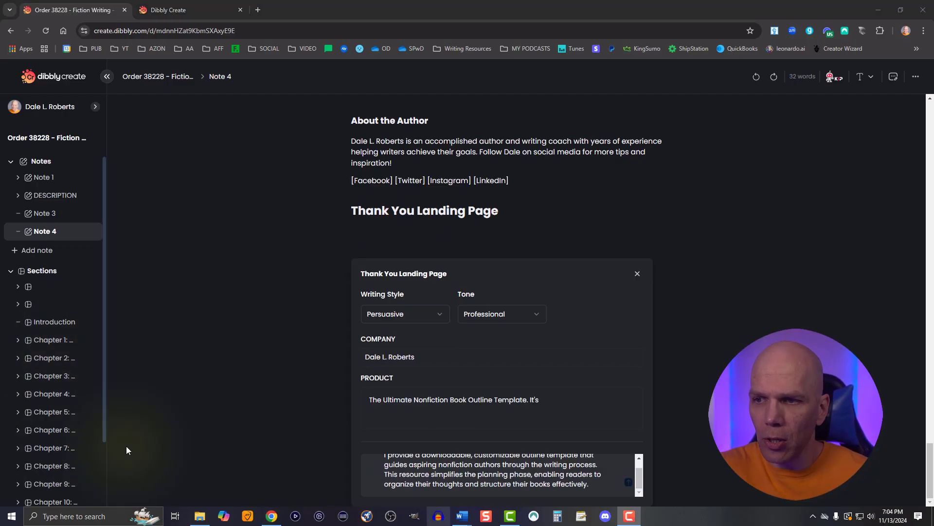
Shorten the product field to "The Ultimate Nonfiction Book Outline Template." and generate the thank you landing page copy
click(538, 399)
key(BackSpace)
key(BackSpace)
key(BackSpace)
key(BackSpace)
key(BackSpace)
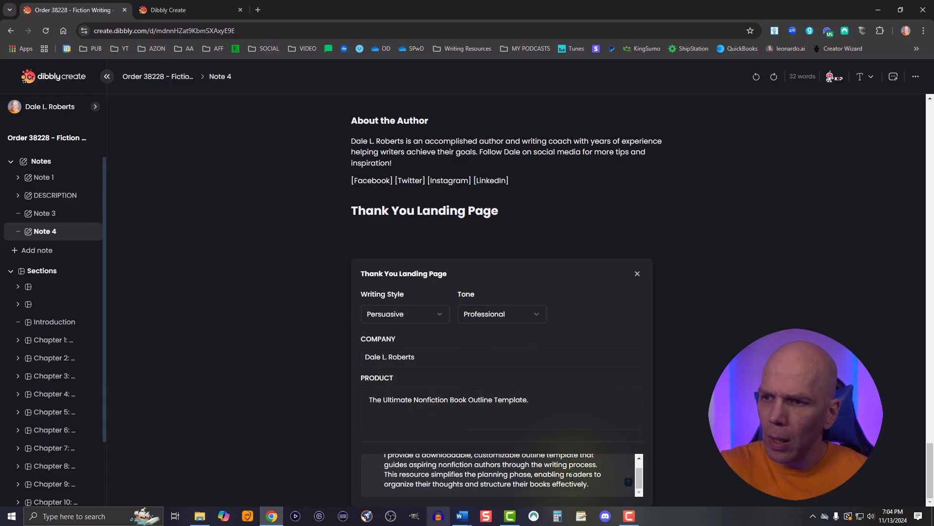
scroll(573, 474, up, 1)
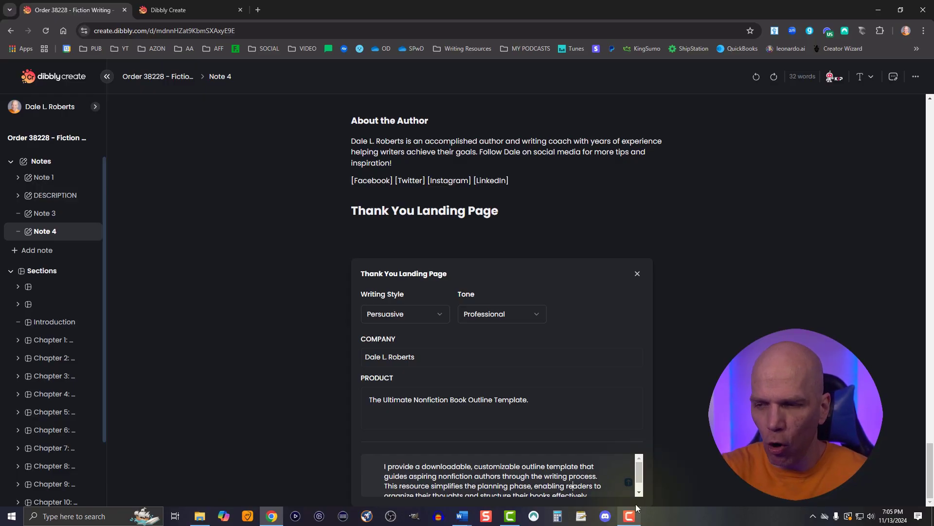
click(628, 482)
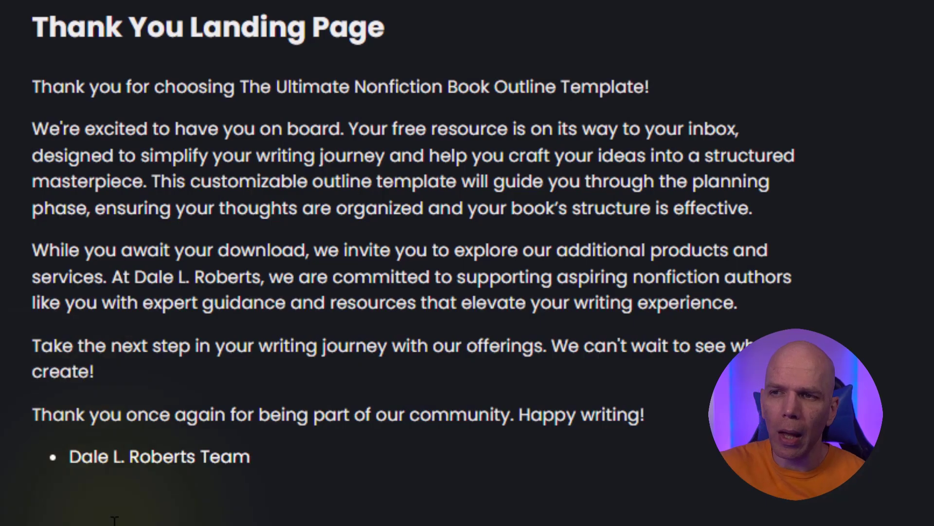
Start a new line outside the bullet list, below the team signature of the thank you landing page copy
click(304, 464)
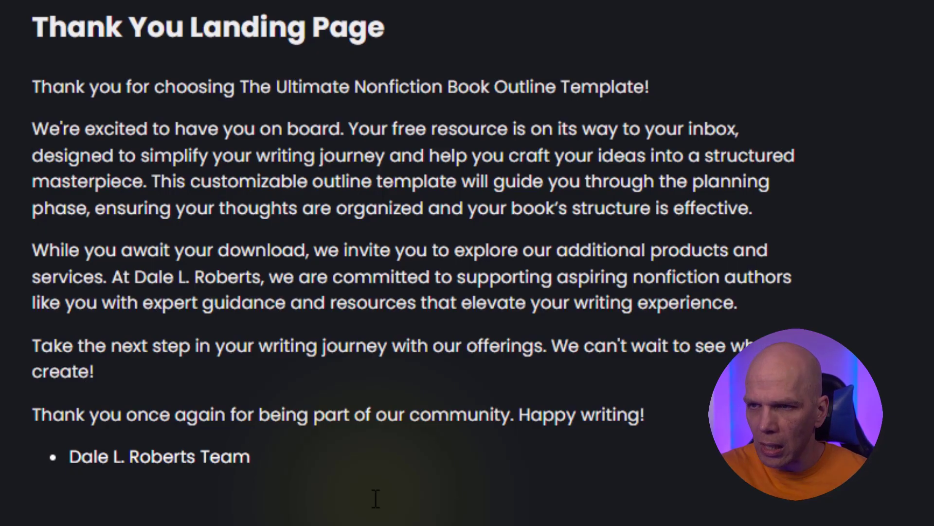
key(Return)
key(Return)
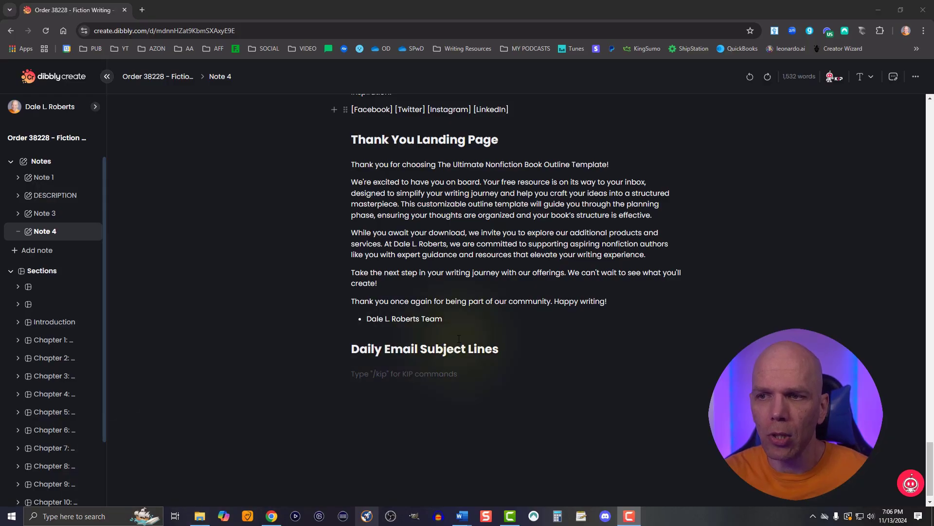
Call KIP below the Daily Email Subject Lines heading, search the prompt library for "daily" and open the Daily Email Subject Lines prompt
click(372, 378)
text(/kip)
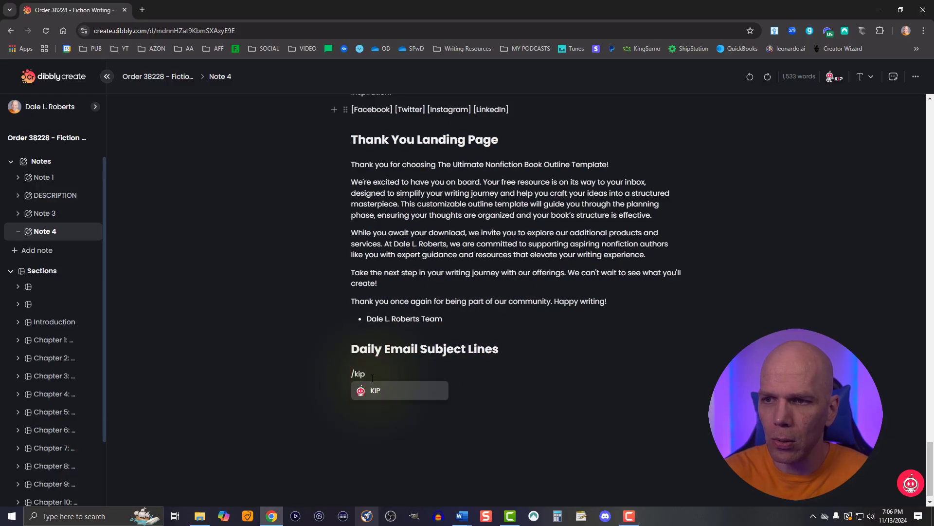
click(419, 390)
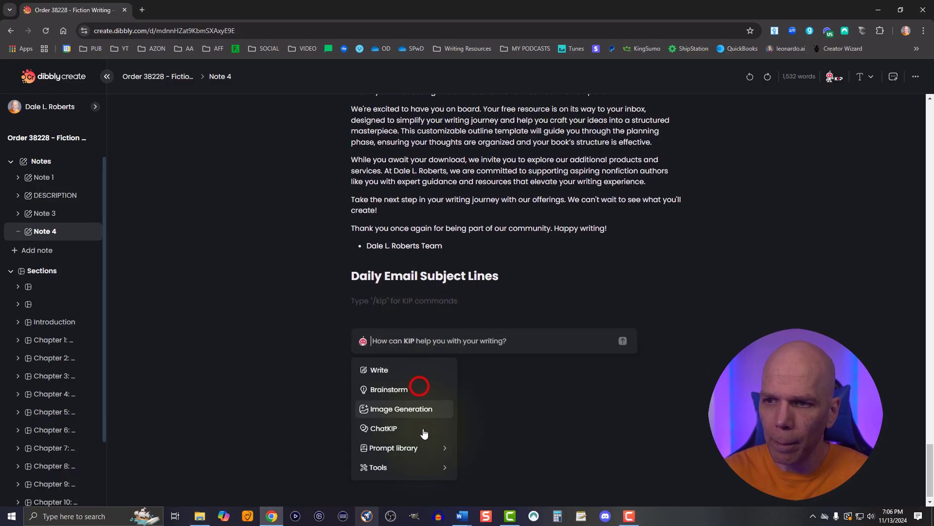
mouse_move(421, 441)
mouse_move(485, 460)
mouse_move(584, 483)
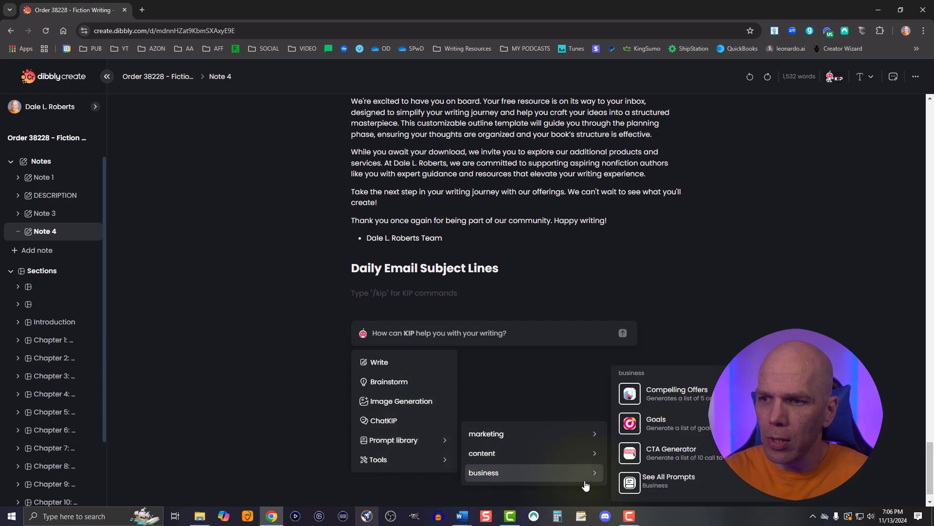
click(703, 486)
click(656, 139)
text(daily)
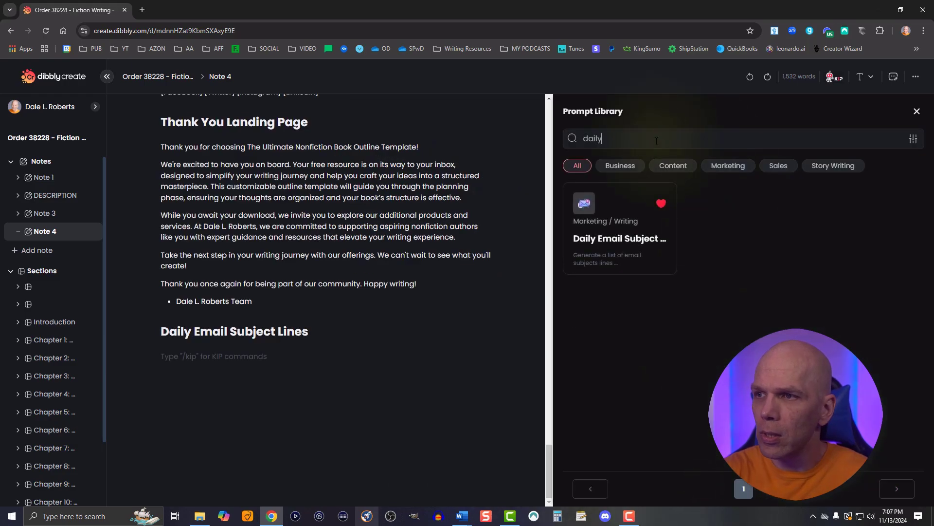
click(632, 236)
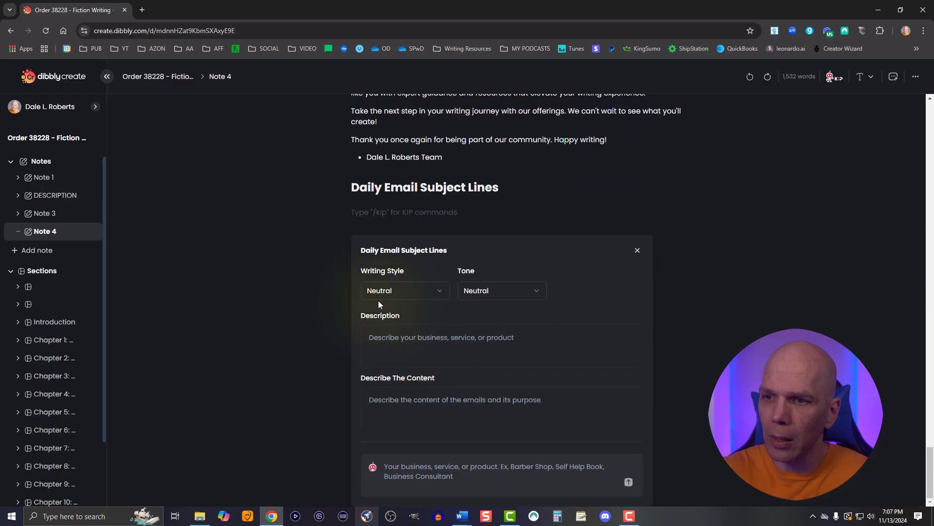
Set the subject lines prompt to Persuasive style and Professional tone, and fill in the author's bio, what he teaches and his consultant and video creator business
click(382, 294)
click(388, 369)
click(484, 300)
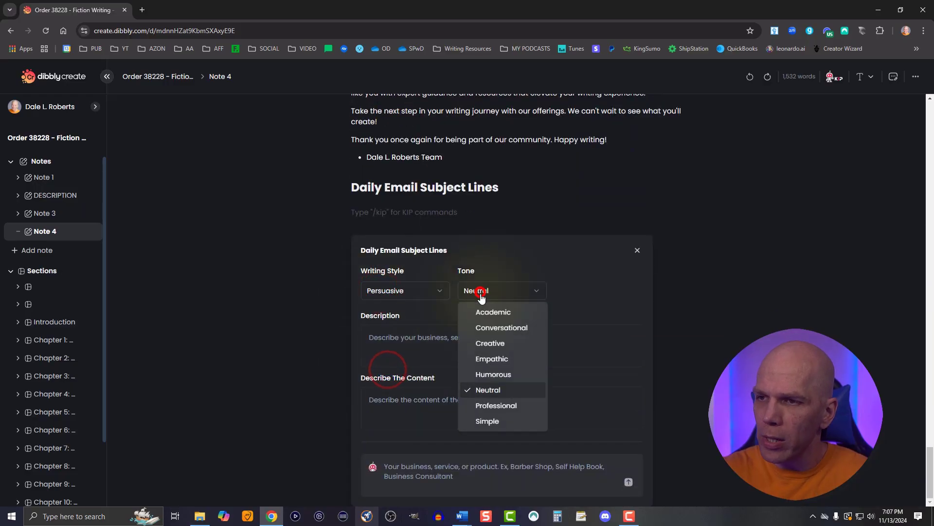
click(485, 403)
click(405, 347)
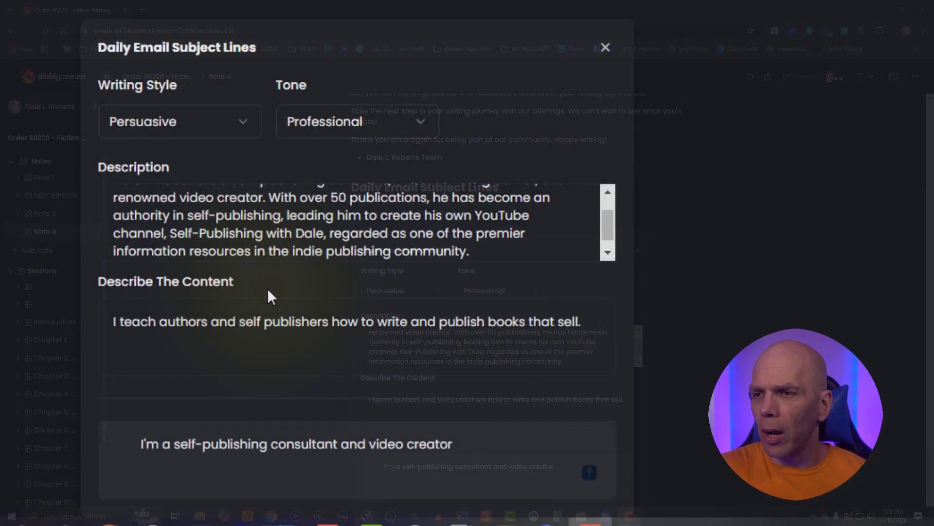
Check the filled-in description, content and business fields, generate the daily email subject lines and look over Monday's suggestions
scroll(217, 237, up, 1)
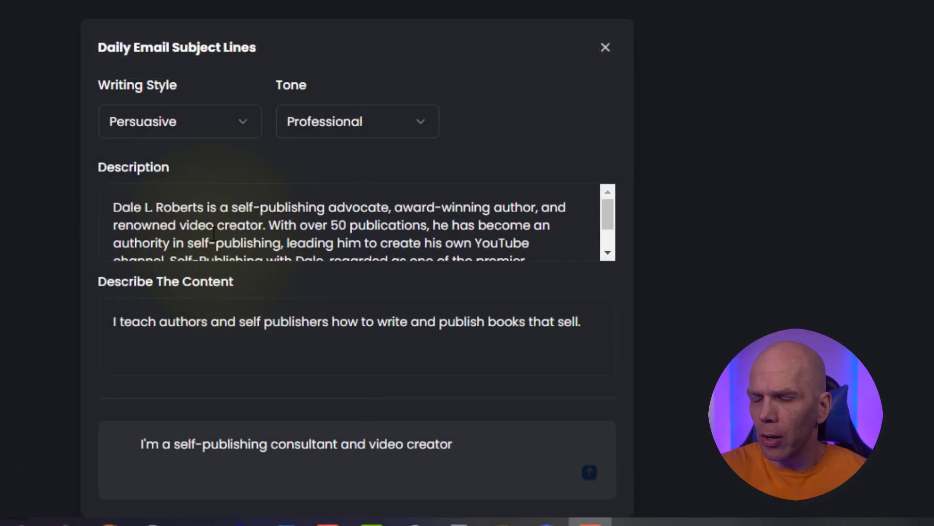
scroll(214, 235, down, 2)
click(204, 315)
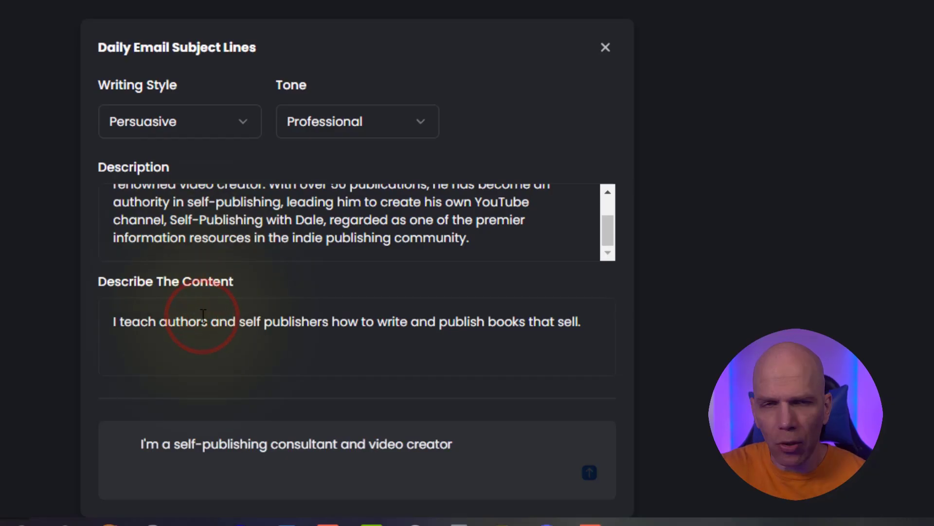
click(253, 467)
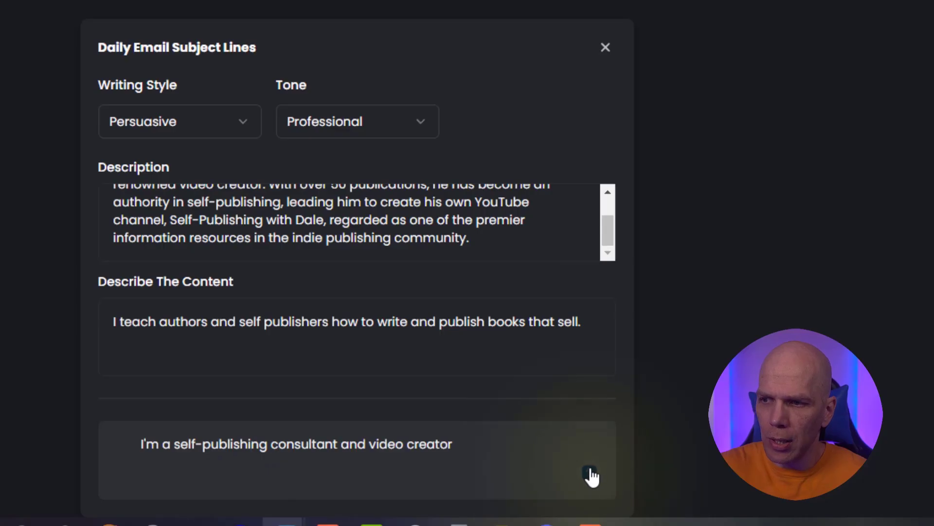
click(590, 471)
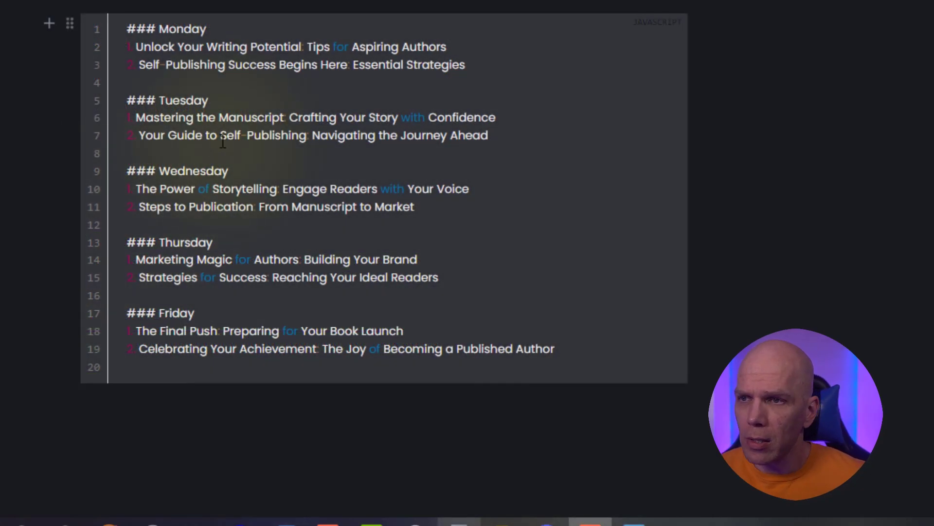
drag(137, 47, 134, 68)
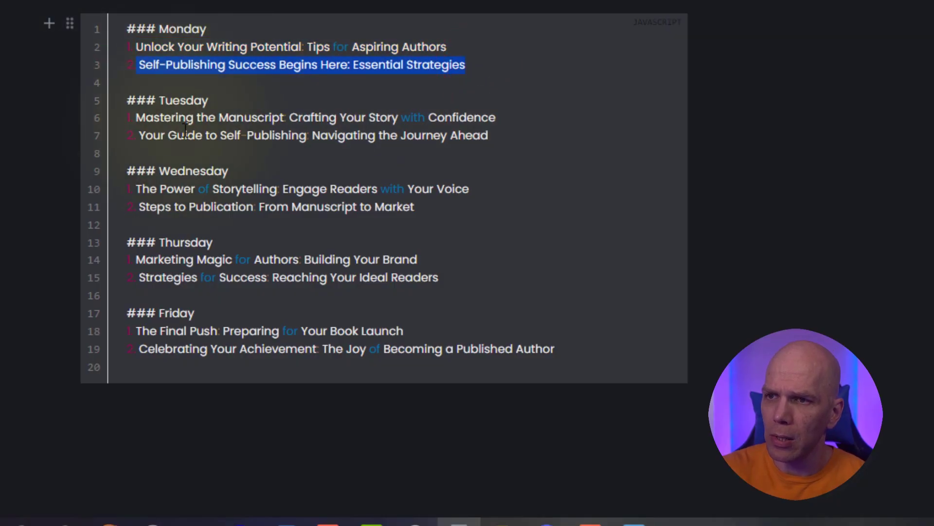
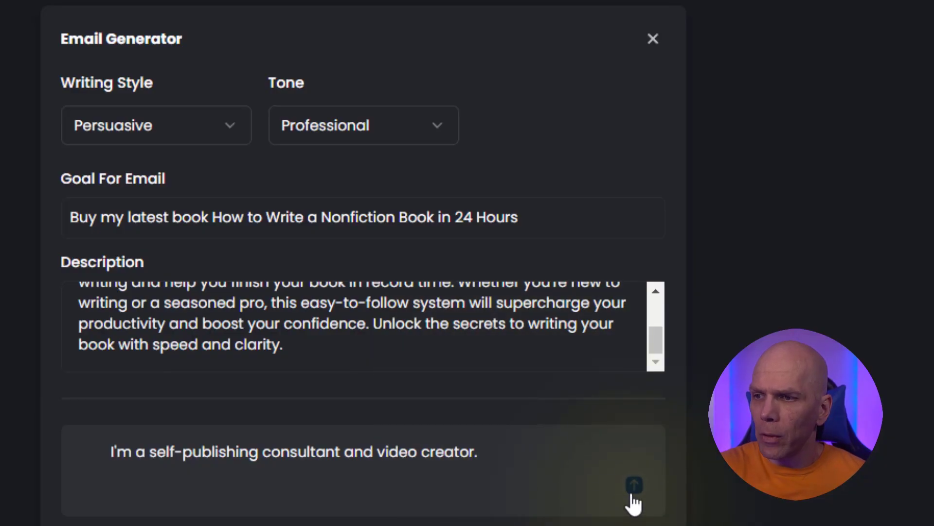
Generate the sales email for How to Write a Nonfiction Book in 24 Hours, insert it under Email Generator and review its book pitch
click(632, 487)
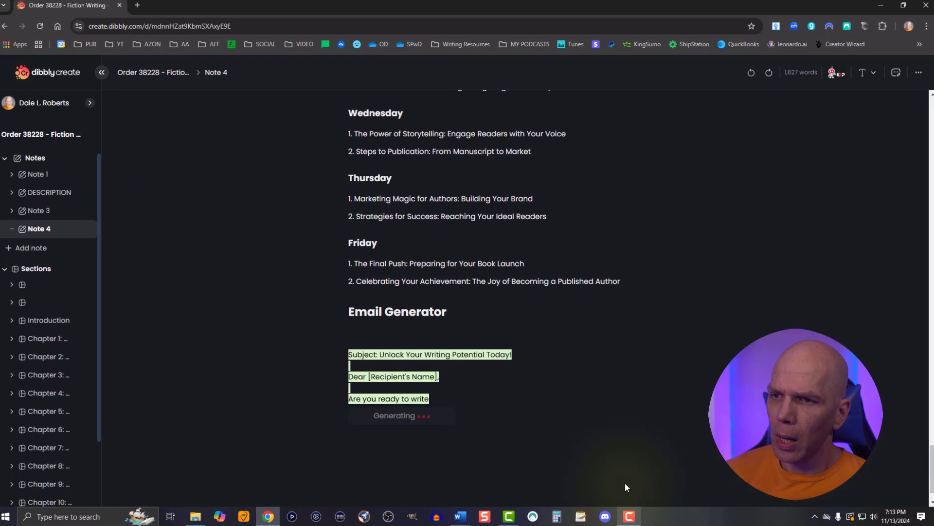
scroll(549, 428, down, 1)
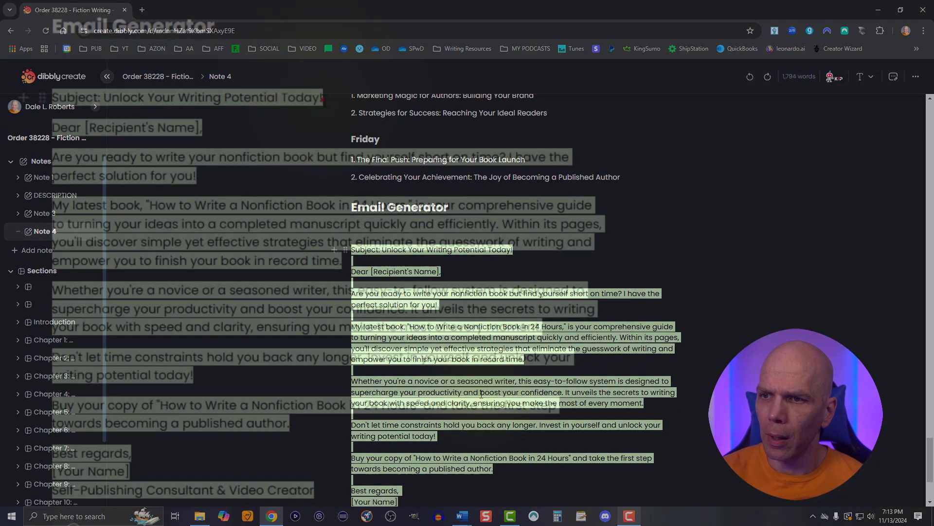
click(513, 293)
click(397, 317)
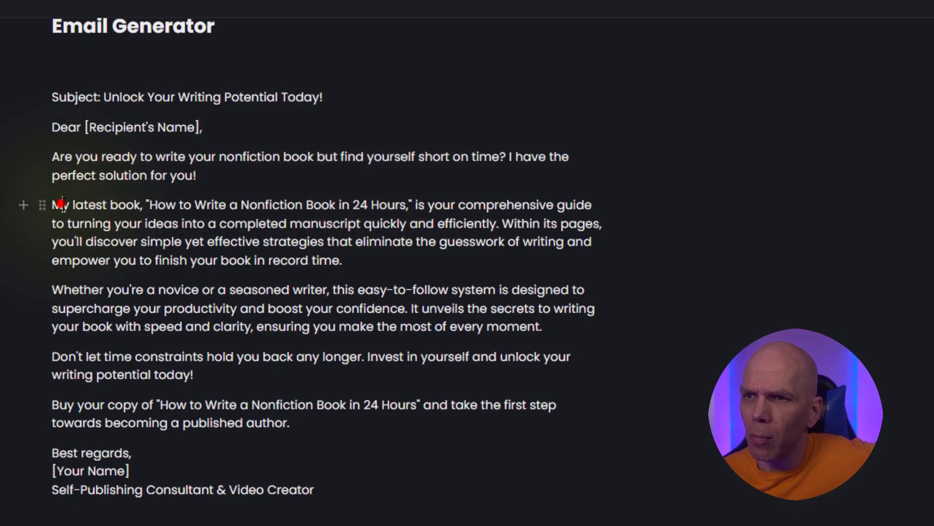
drag(62, 205, 369, 207)
click(185, 239)
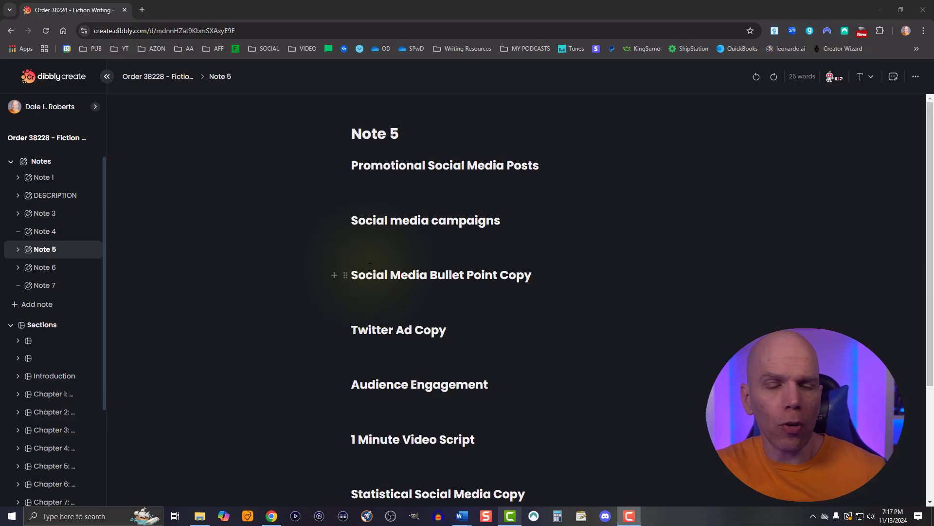
Call KIP below the first heading of Note 5, search the prompt library for "Promotional Social Media Posts" and open that prompt
click(438, 185)
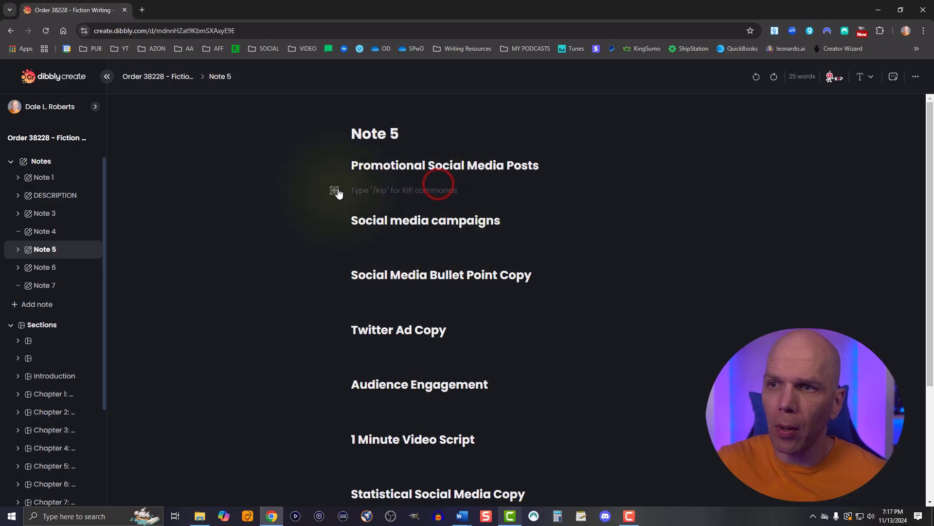
click(335, 191)
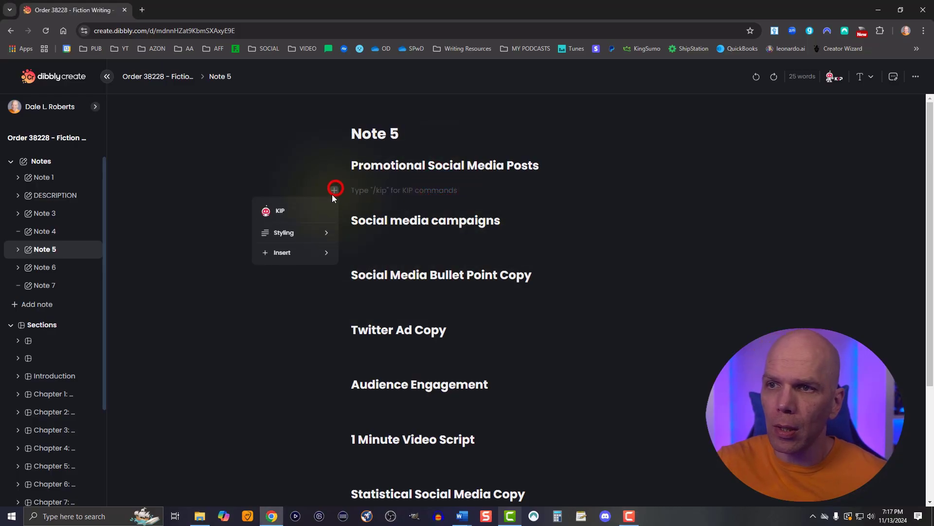
click(388, 186)
triple_click(352, 166)
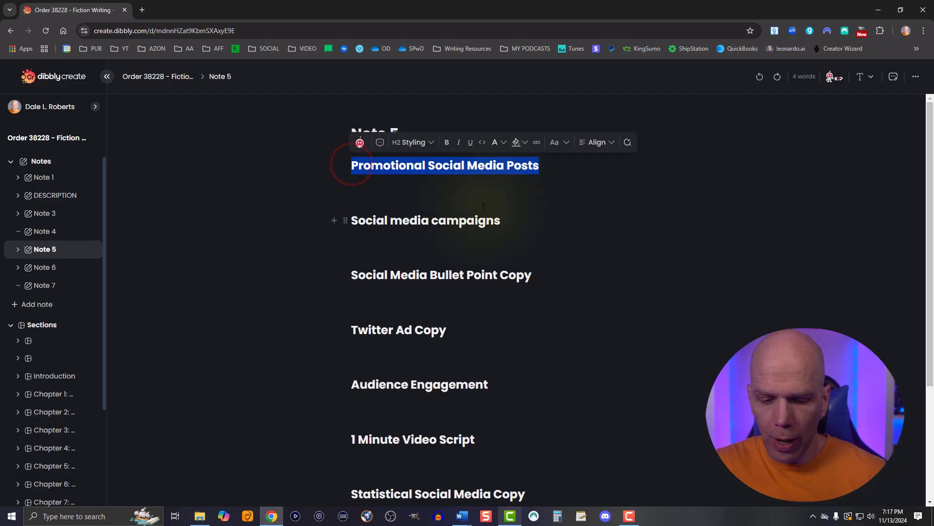
click(371, 190)
click(334, 190)
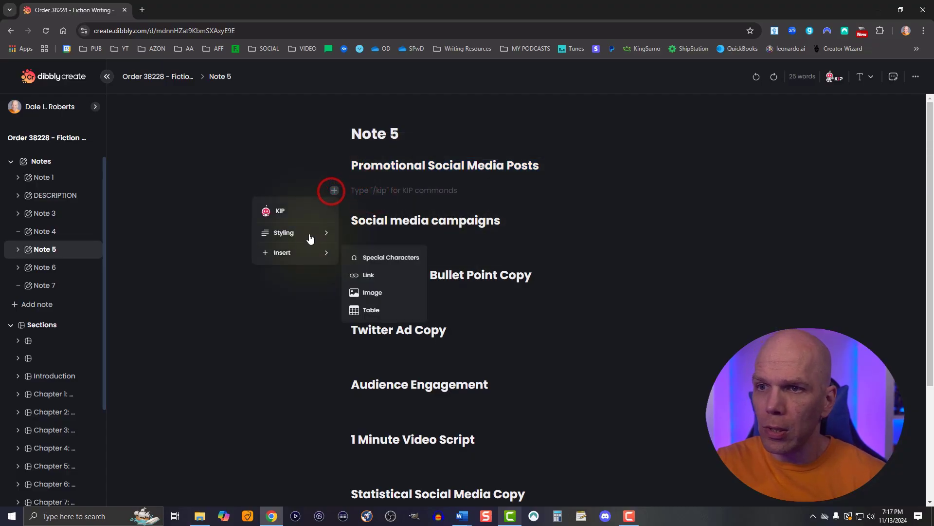
click(302, 211)
mouse_move(432, 323)
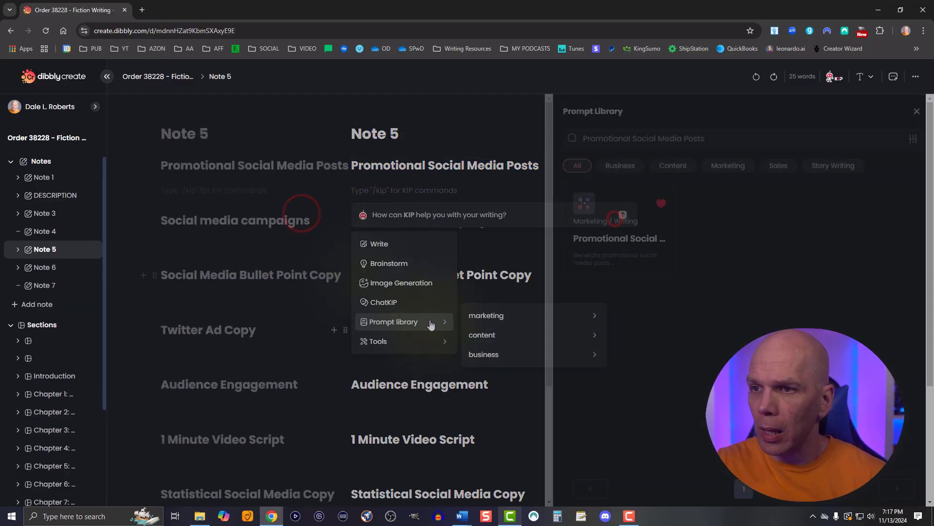
mouse_move(558, 360)
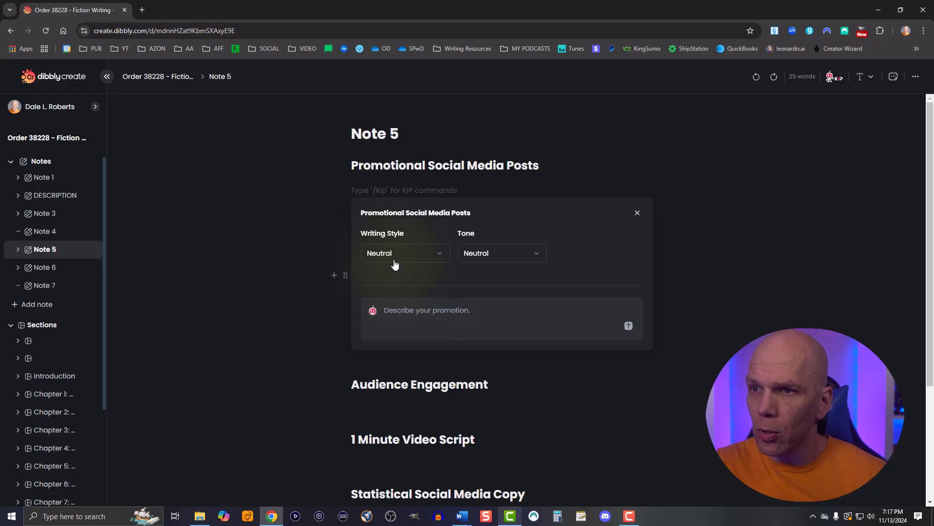
Set the promotional social media posts prompt's writing style to Persuasive and its tone to Professional
click(390, 254)
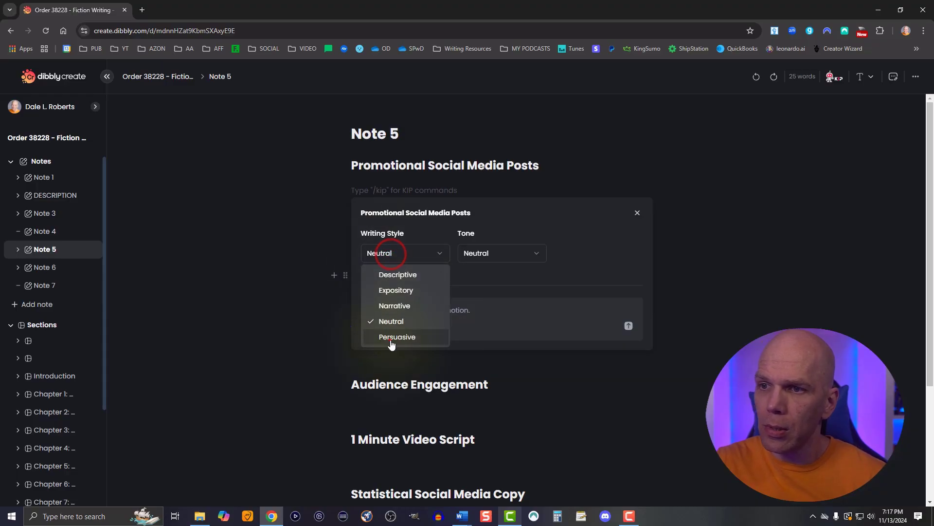
click(392, 336)
click(492, 252)
click(482, 364)
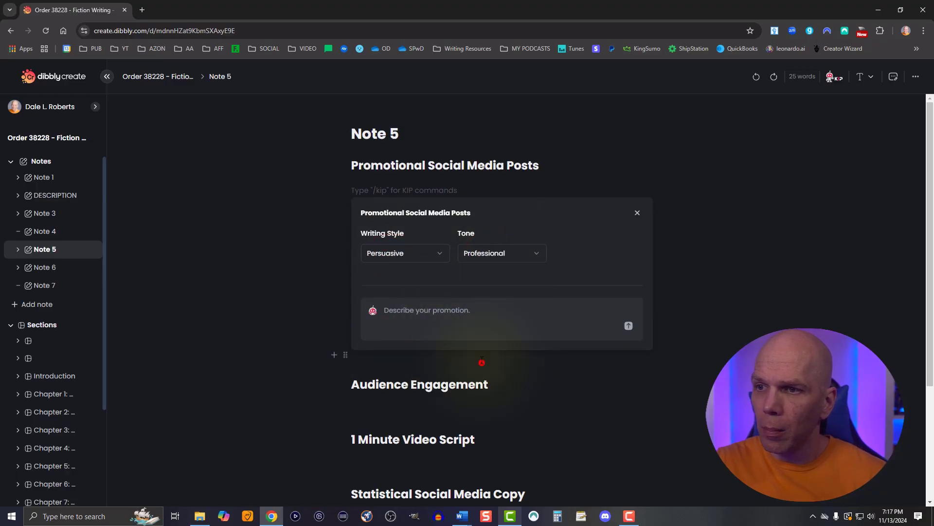
Paste the book description as the promotion, generate the promotional social media posts and insert them into Note 5
click(427, 312)
key(ctrl+v)
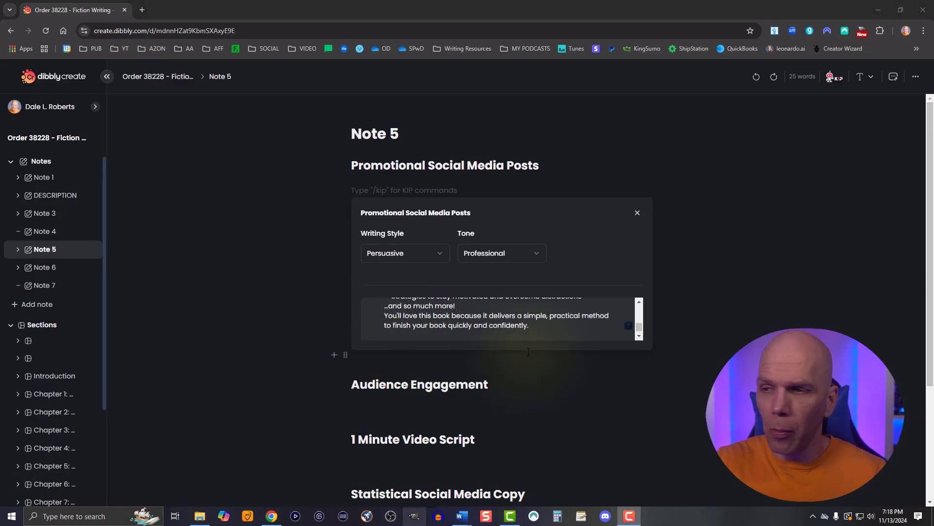
click(629, 328)
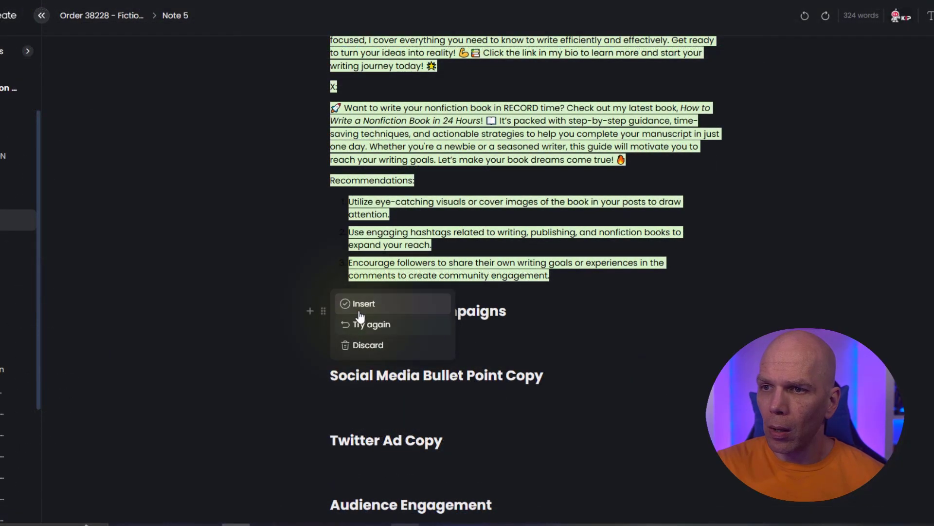
click(359, 303)
Look over the generated posts for each platform, from Facebook through Instagram to X
scroll(359, 314, up, 2)
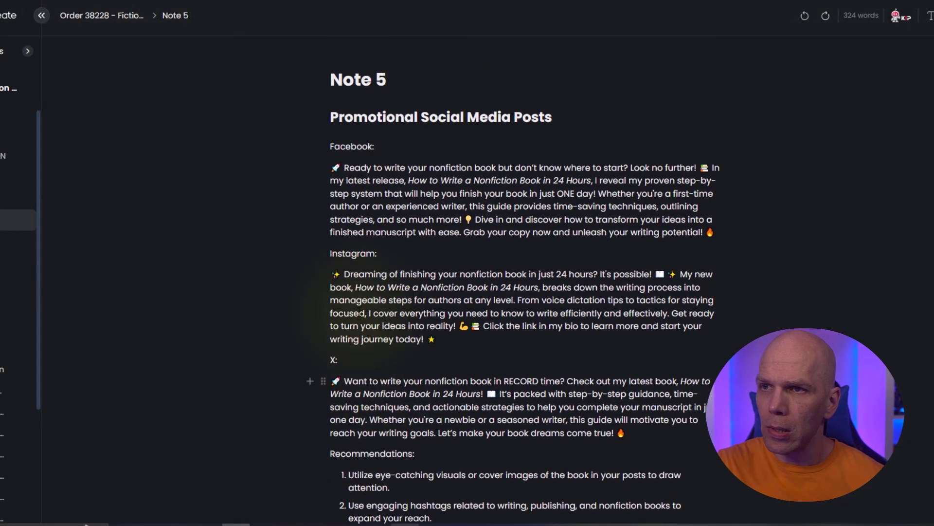
double_click(362, 147)
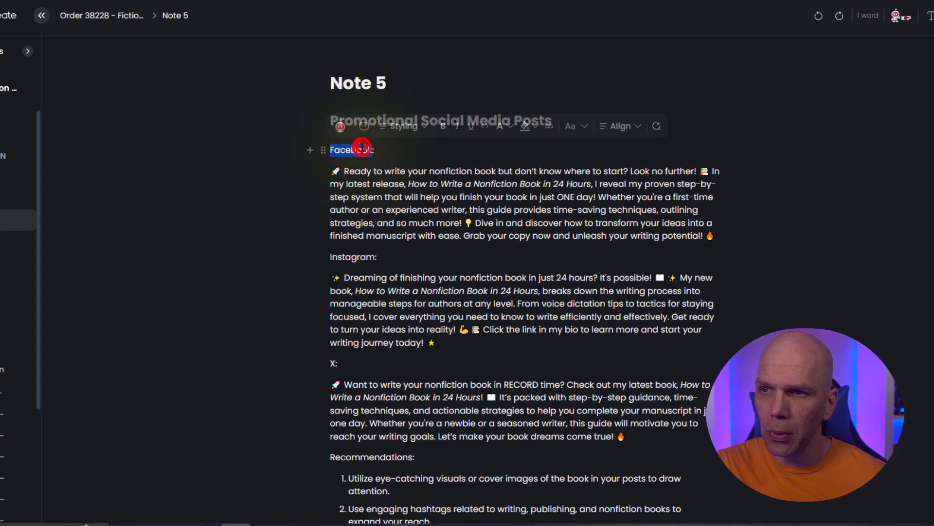
double_click(360, 256)
click(359, 347)
triple_click(359, 347)
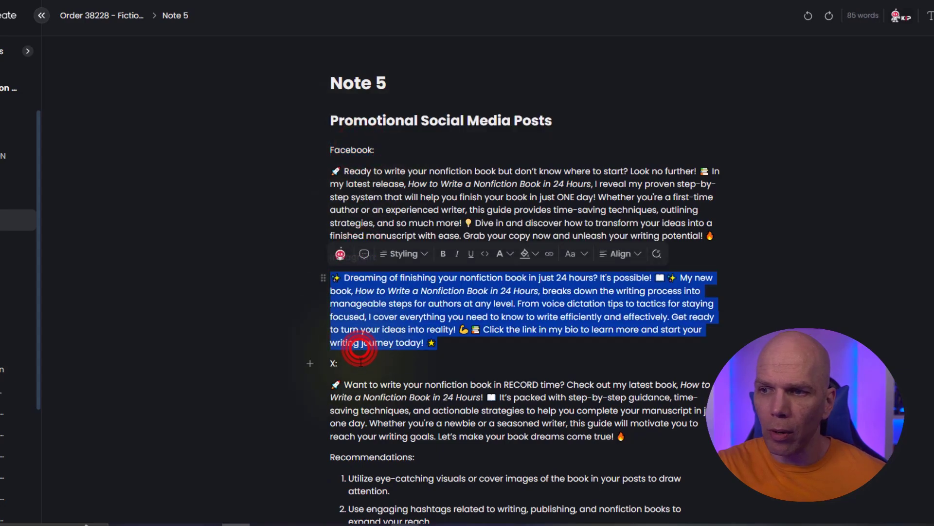
click(360, 362)
Read through the X post and the numbered recommendations, comparing them with the Facebook and Instagram posts
scroll(375, 374, down, 1)
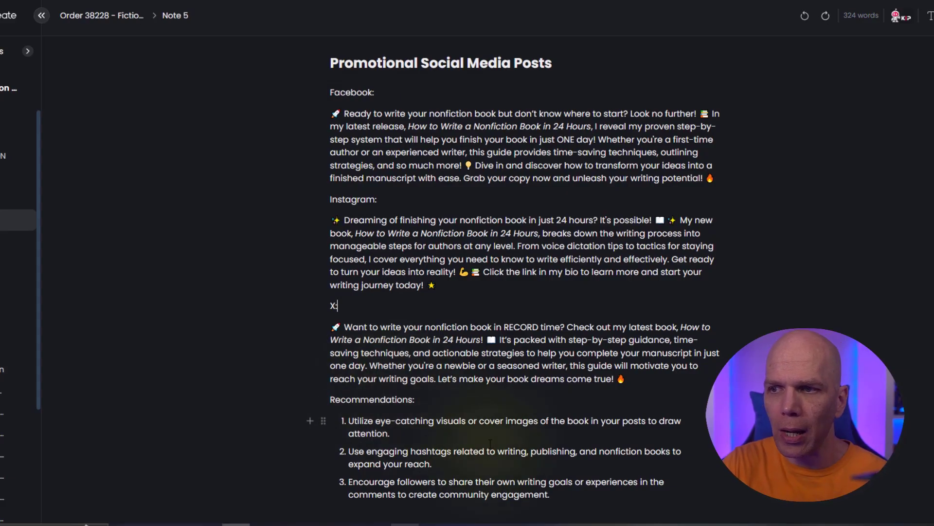
scroll(494, 360, down, 1)
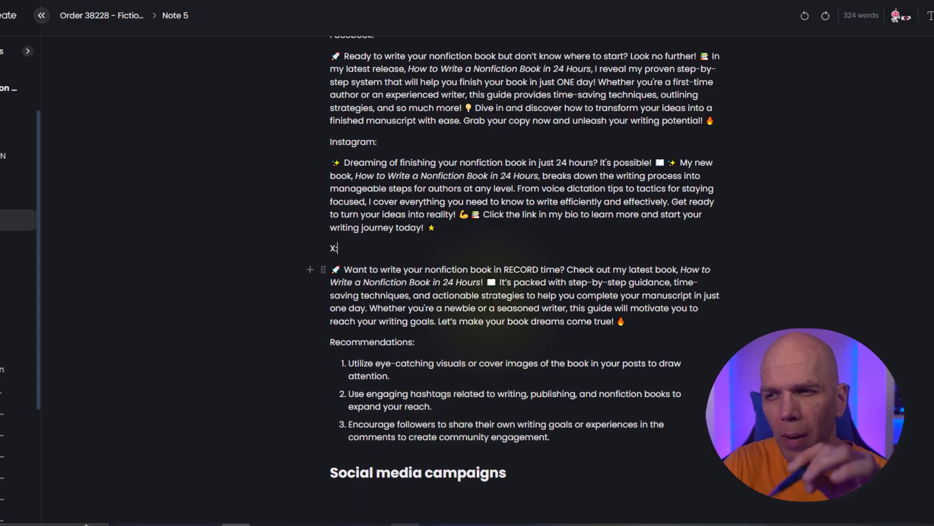
click(455, 291)
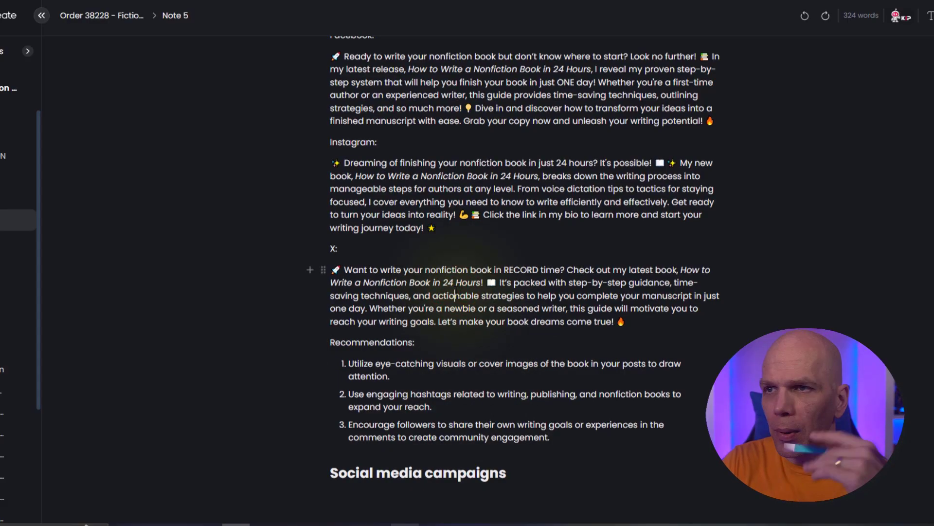
scroll(456, 291, up, 2)
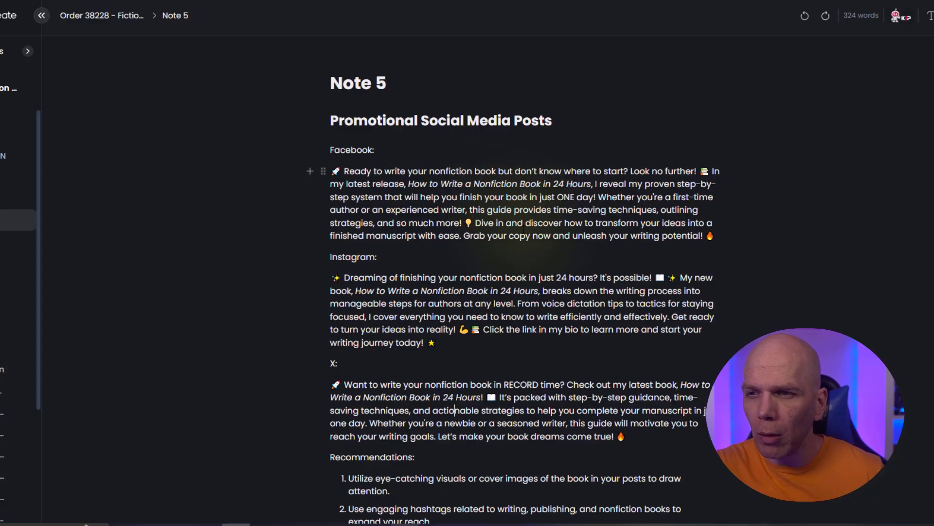
scroll(525, 227, down, 2)
click(478, 225)
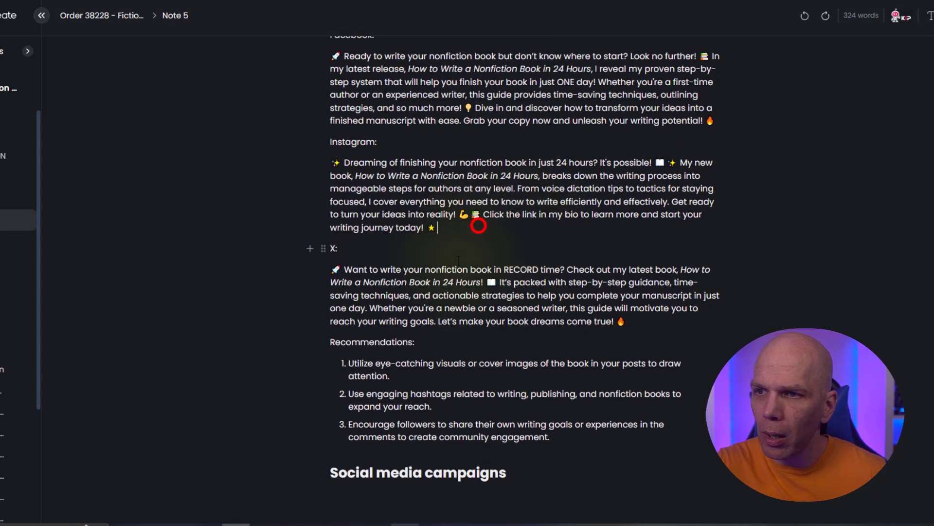
scroll(459, 260, down, 2)
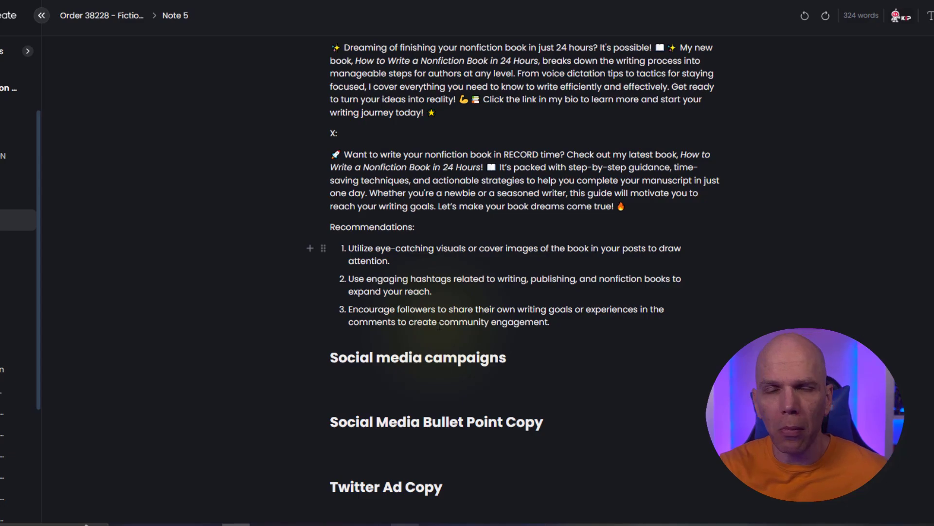
scroll(439, 379, up, 4)
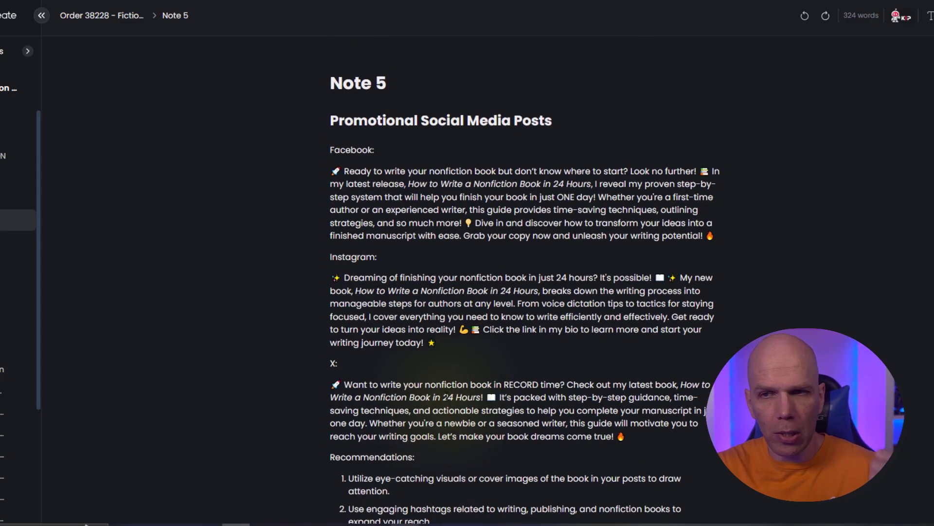
scroll(447, 407, down, 2)
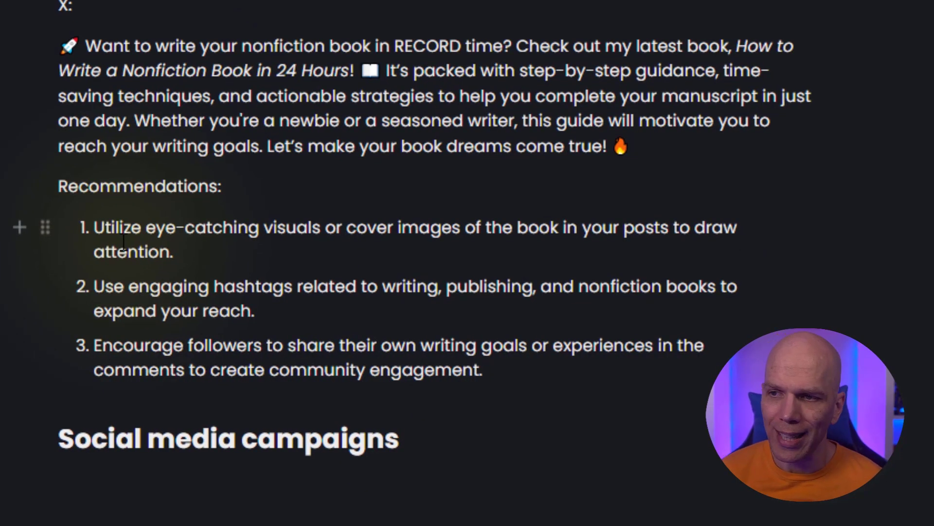
scroll(604, 336, down, 2)
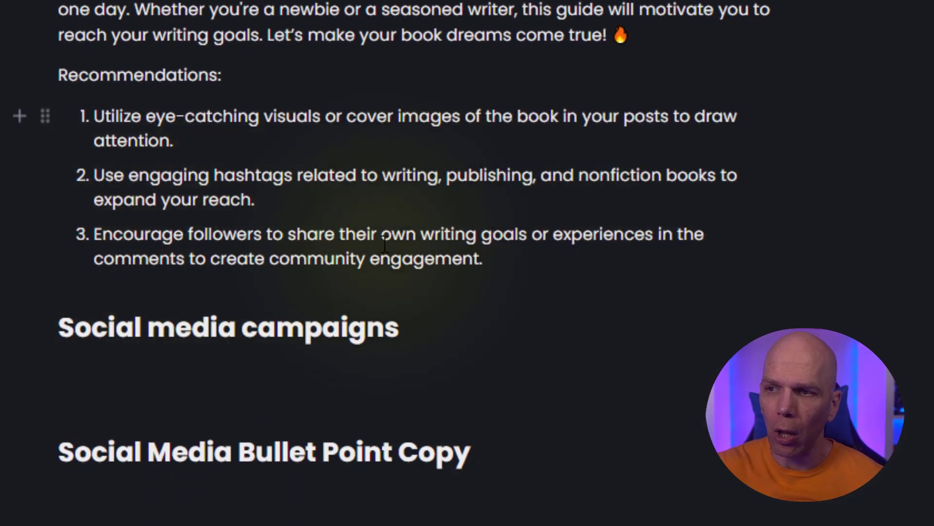
click(504, 269)
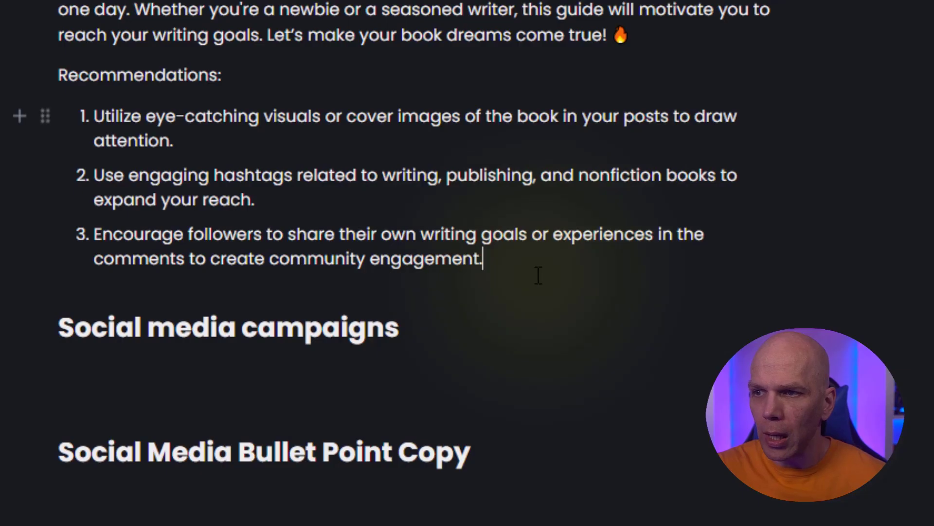
key(Return)
key(Return)
key(BackSpace)
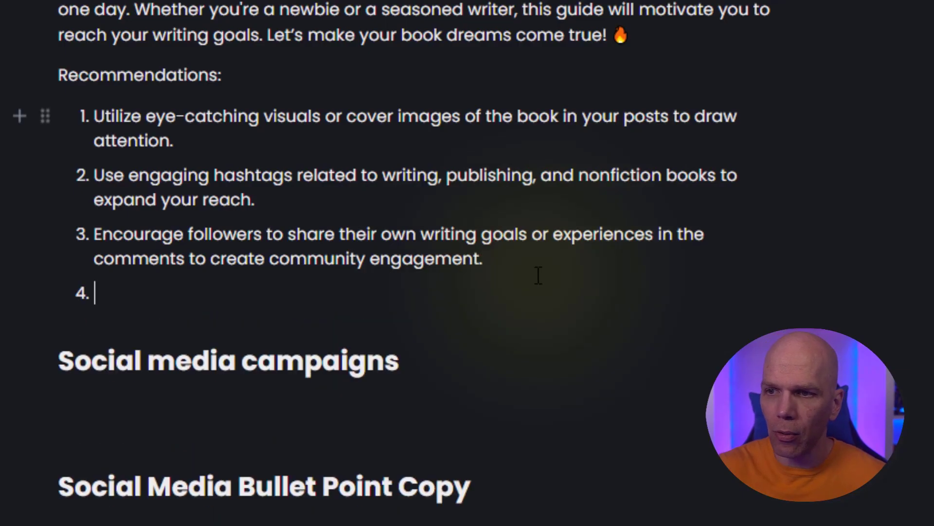
text(/ki)
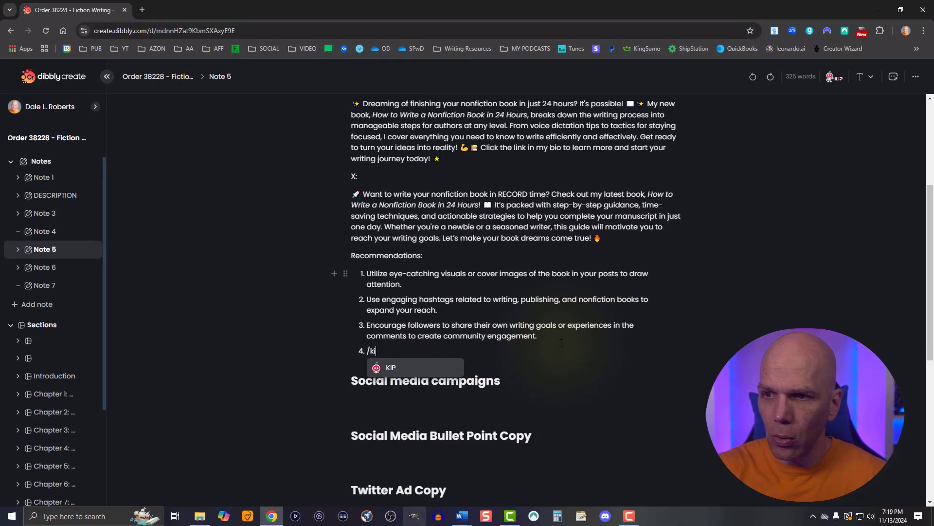
text(p)
click(403, 370)
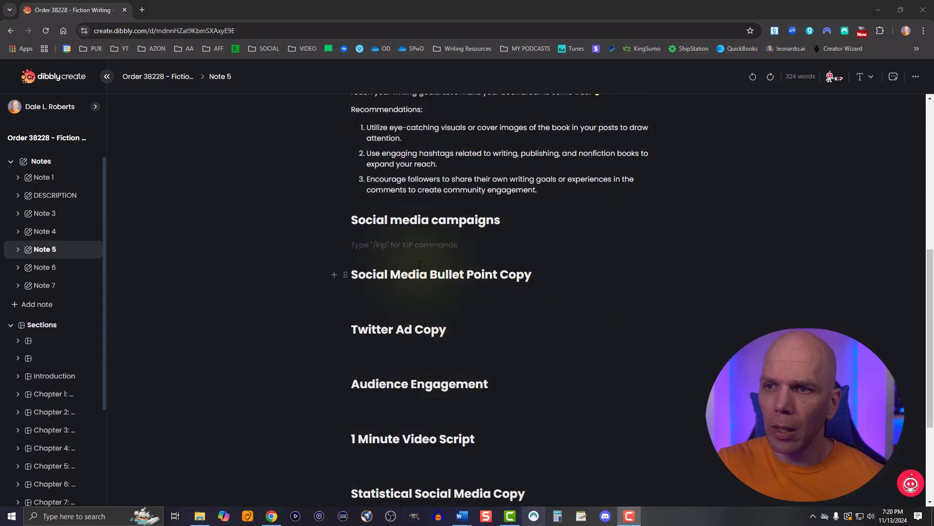
Open the prompt library for the empty line under the Social media campaigns heading and find the Social Media Campaigns prompt
click(394, 238)
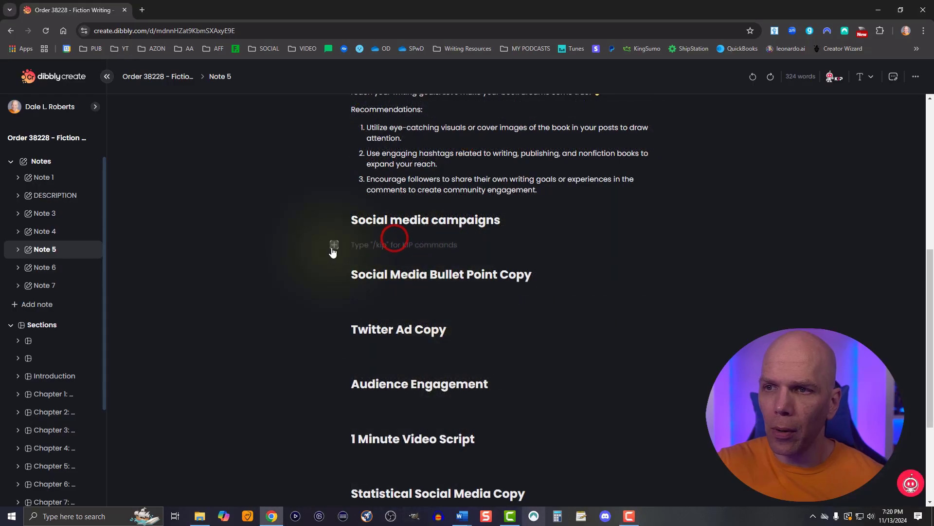
click(334, 245)
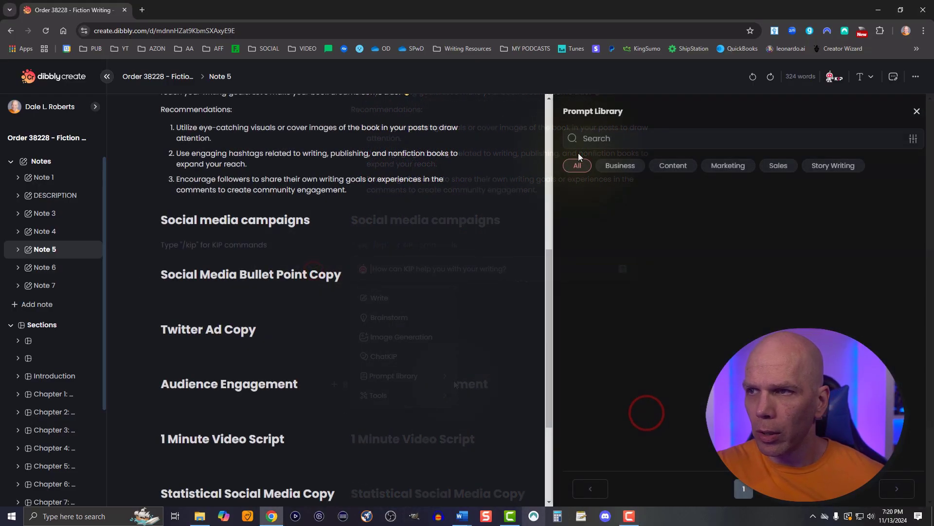
click(600, 138)
text(Social media campaigns)
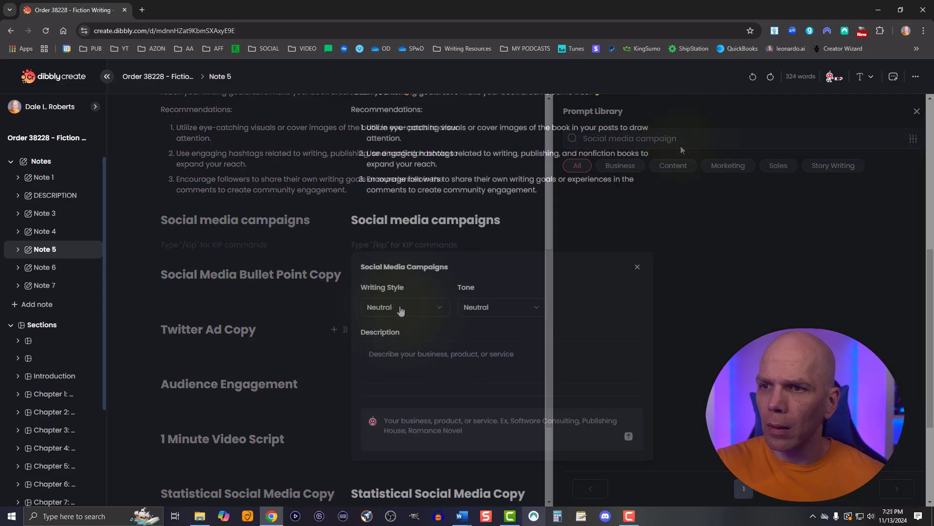
Set the Social Media Campaigns prompt's writing style to Persuasive and its tone to Professional
click(398, 305)
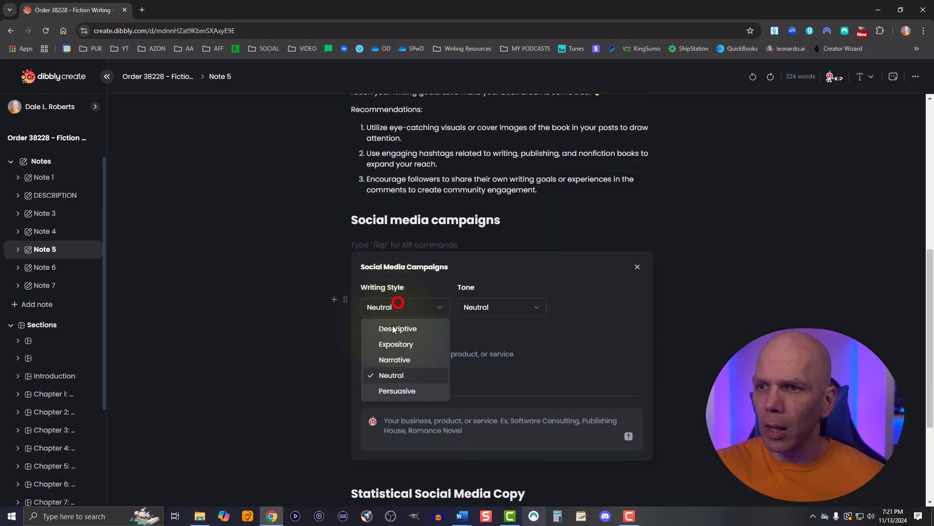
click(394, 392)
click(476, 306)
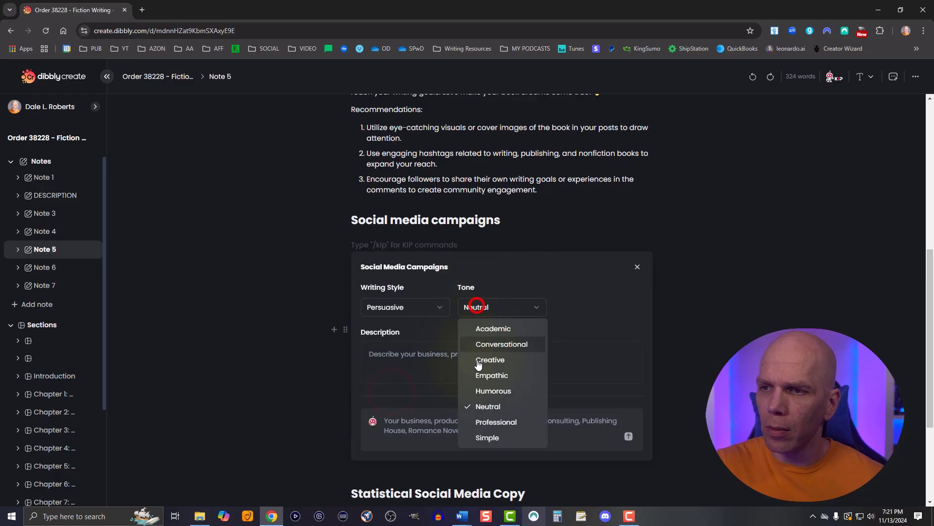
click(485, 422)
Paste the book description, give the business as "I'm a self-publishing consultant and video creator", and generate the campaign ideas into Note 5
click(422, 366)
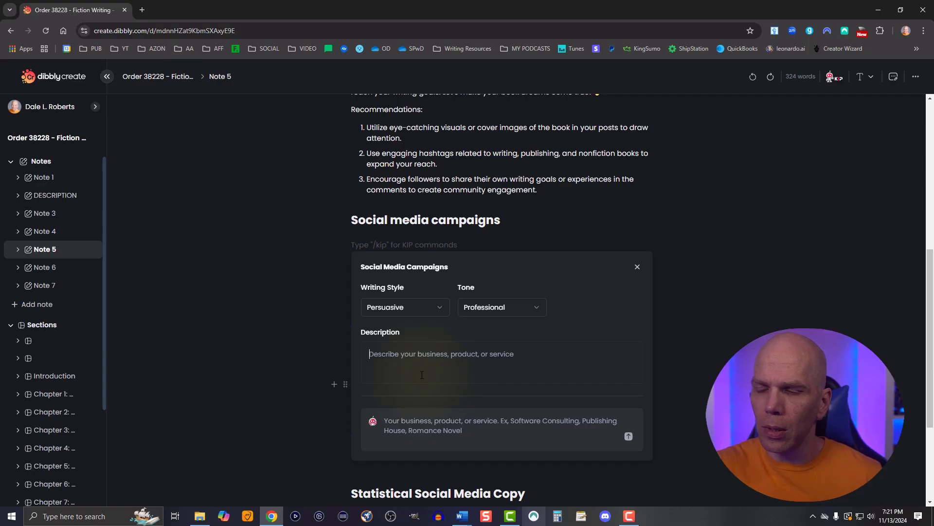
key(ctrl+v)
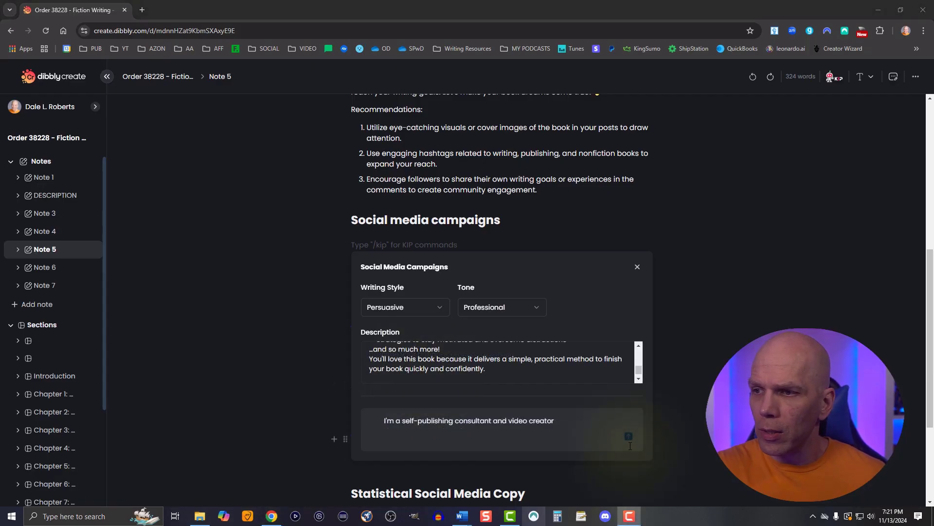
click(627, 438)
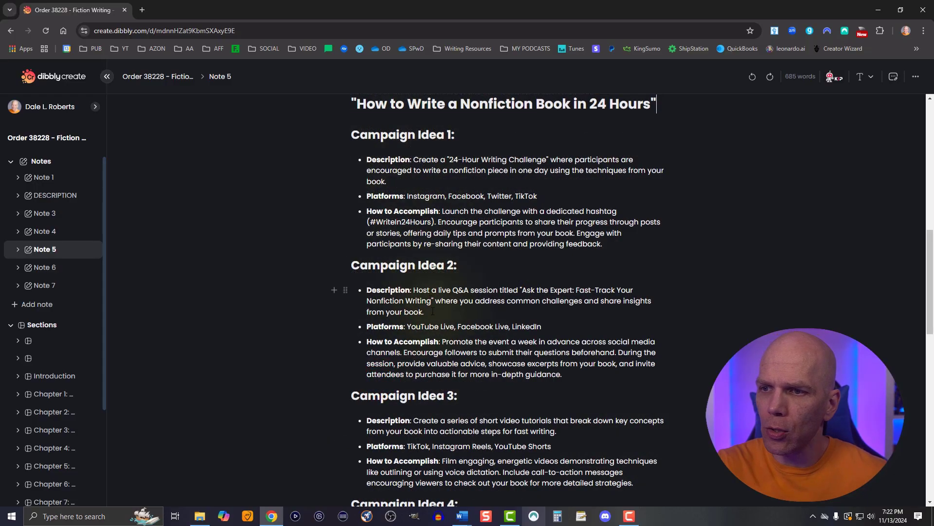
Skim the generated campaign ideas and examine Campaign Idea 1's description, platforms and how-to-accomplish text
scroll(432, 311, down, 4)
scroll(438, 344, down, 3)
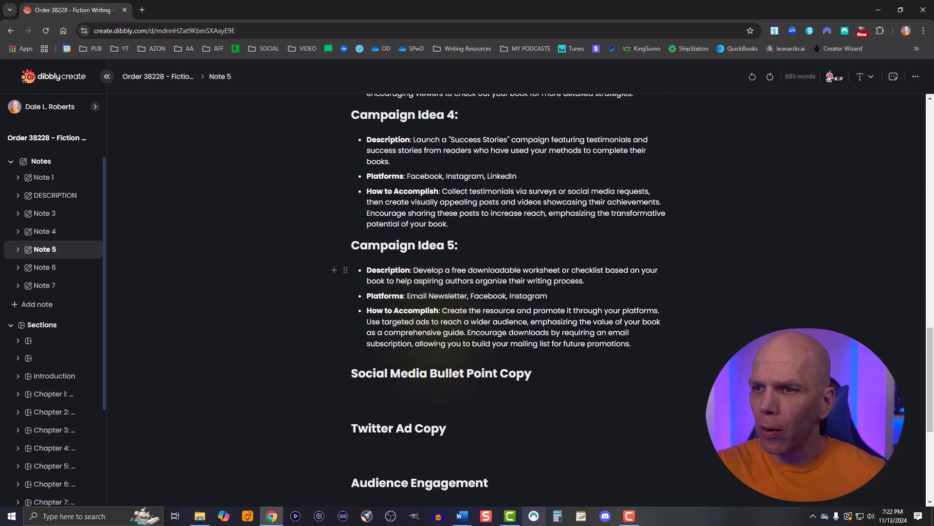
scroll(439, 338, up, 8)
scroll(441, 334, down, 2)
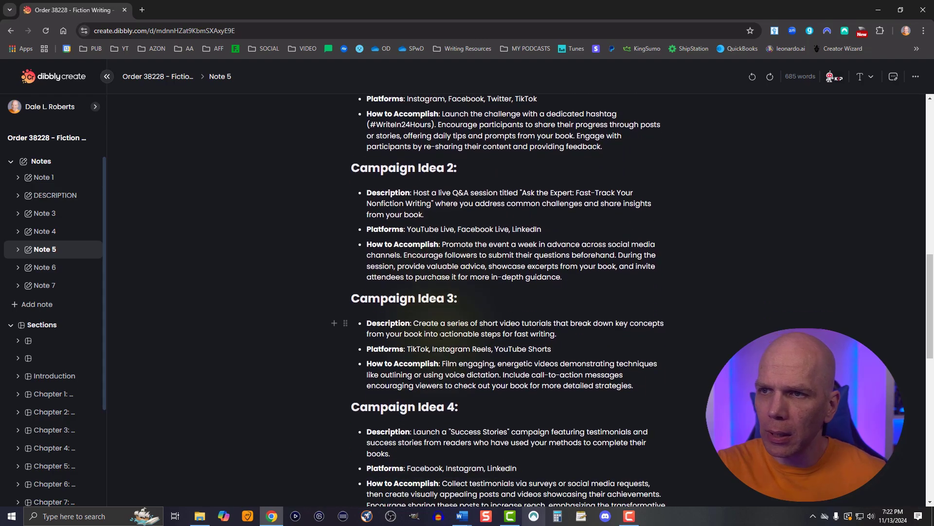
scroll(429, 292, up, 3)
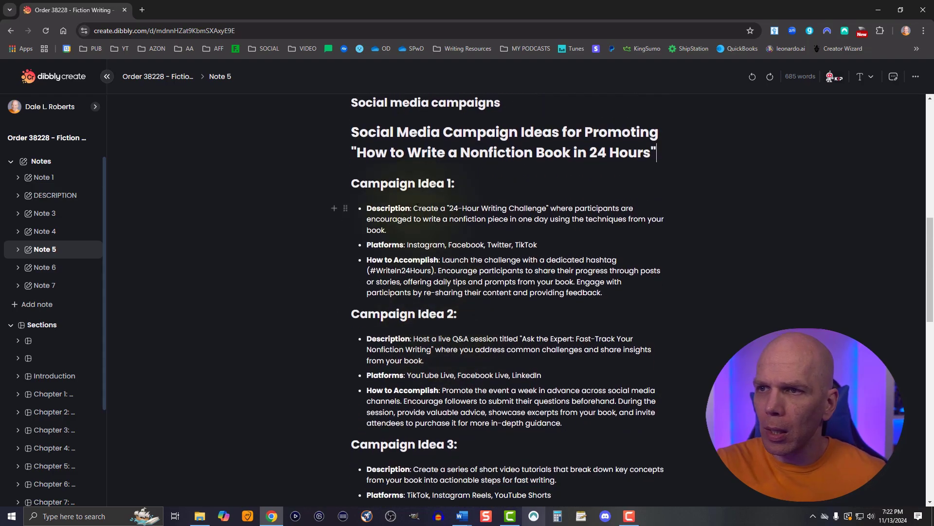
drag(415, 209, 497, 227)
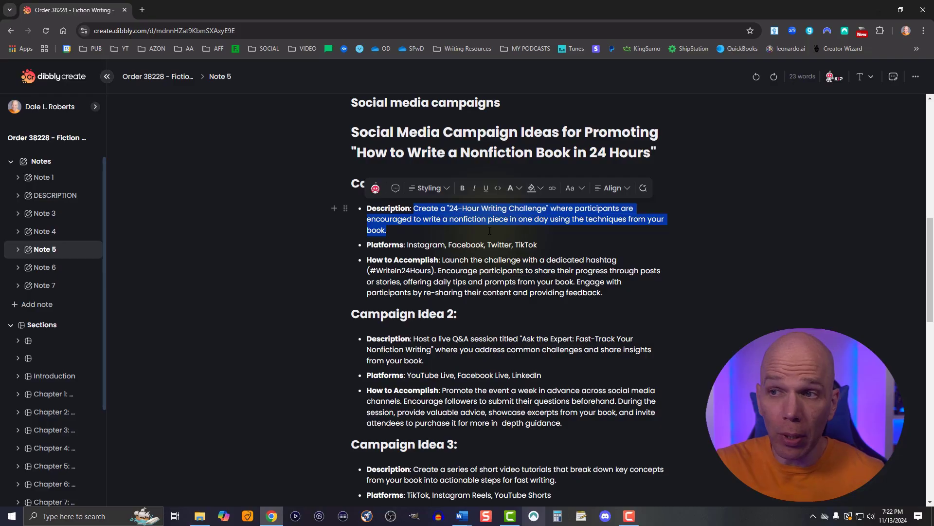
click(435, 244)
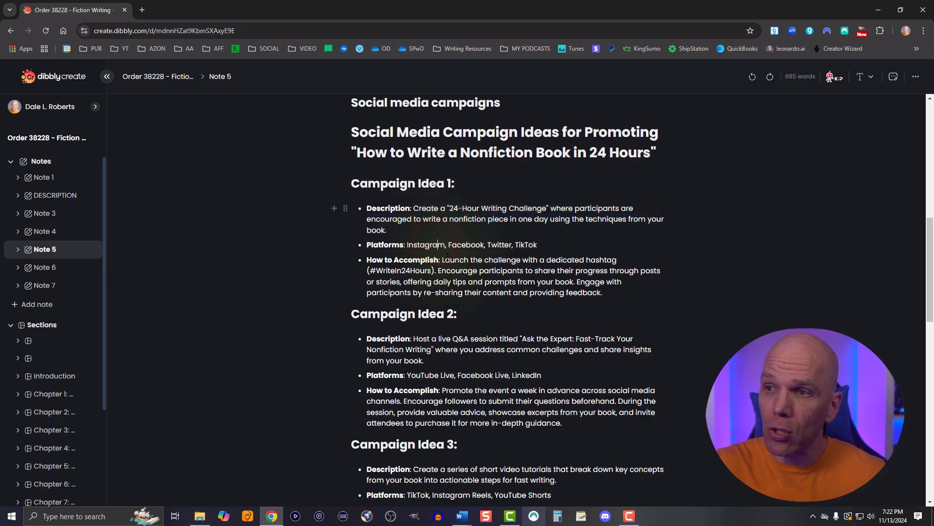
scroll(447, 257, down, 1)
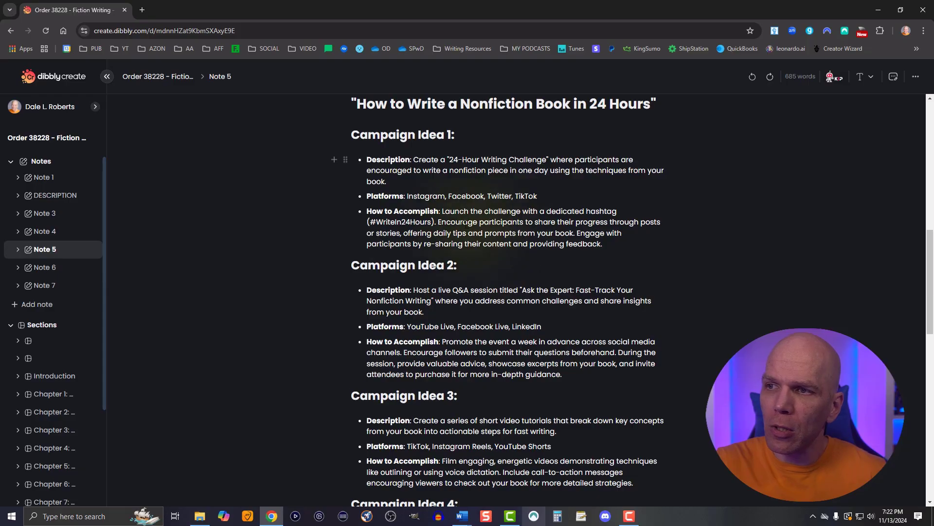
drag(463, 222, 604, 234)
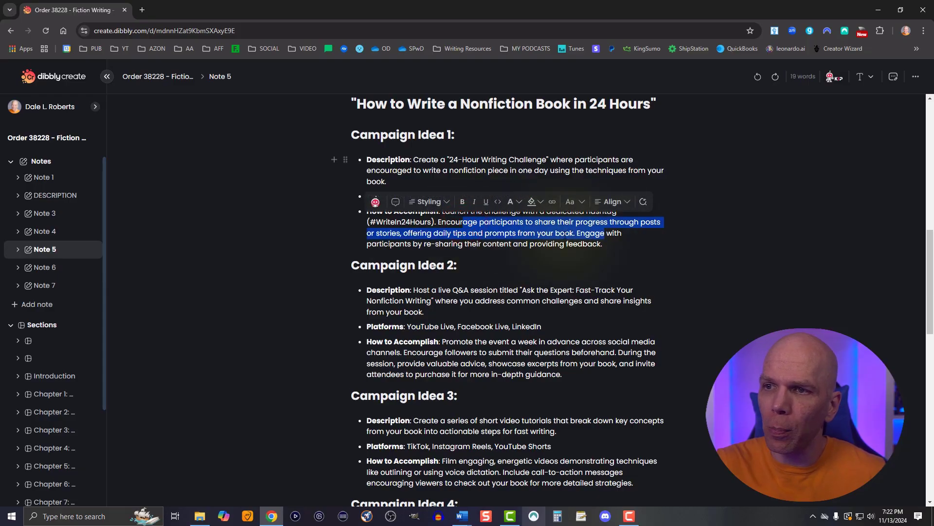
click(492, 251)
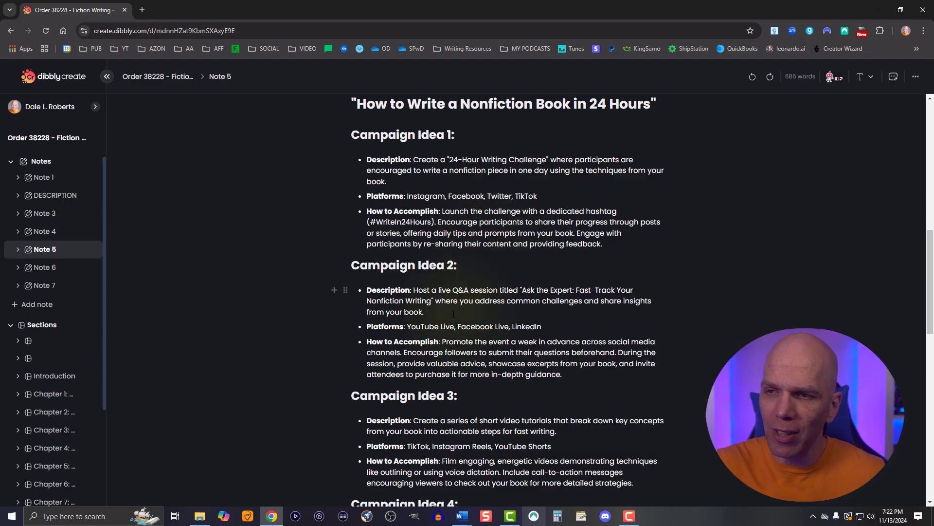
Review the descriptions of Campaign Ideas 2 through 5, highlighting the main suggestion in each
scroll(453, 313, down, 1)
scroll(451, 307, down, 1)
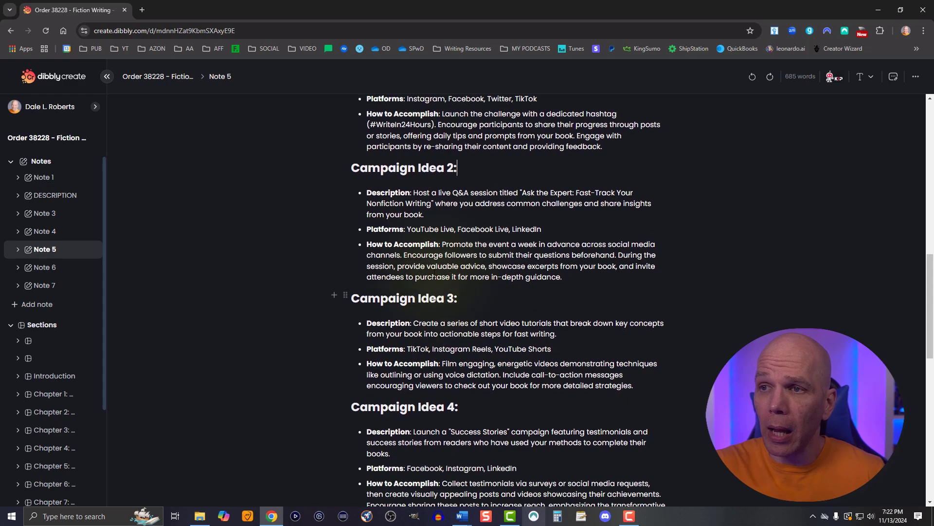
drag(437, 193, 575, 192)
click(452, 349)
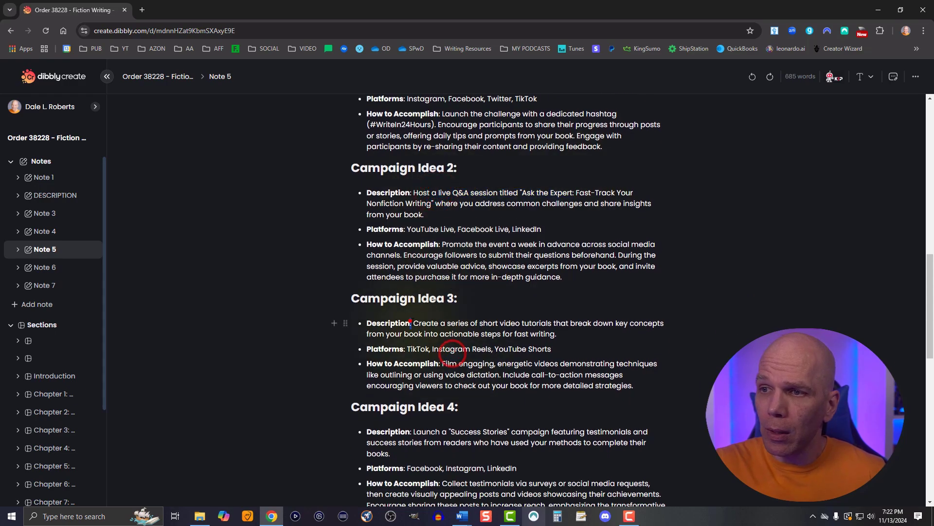
drag(521, 324, 411, 323)
scroll(411, 318, down, 2)
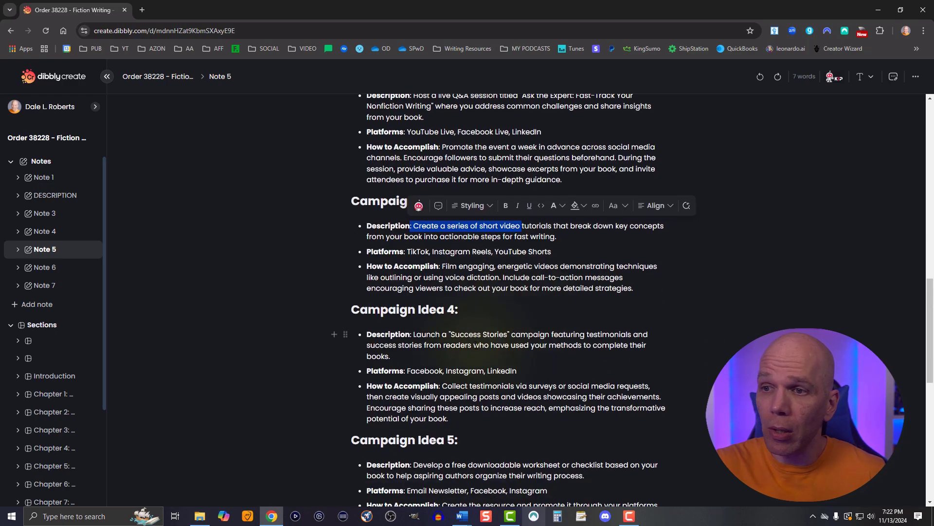
click(432, 336)
drag(546, 335, 416, 336)
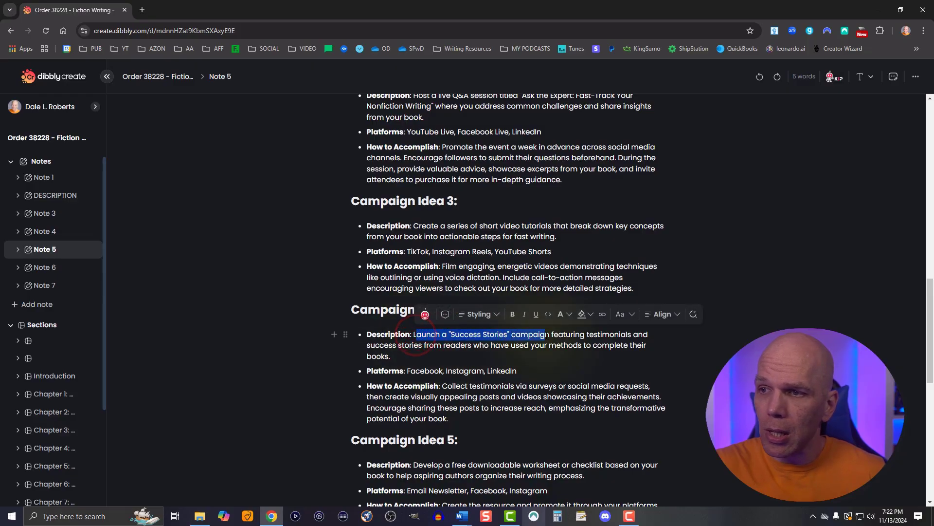
scroll(416, 336, down, 3)
click(417, 321)
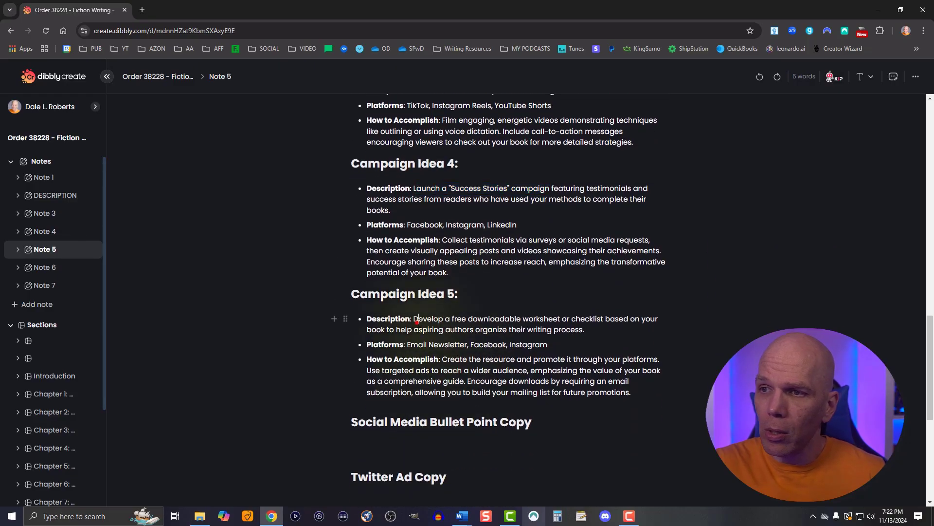
drag(418, 320, 559, 320)
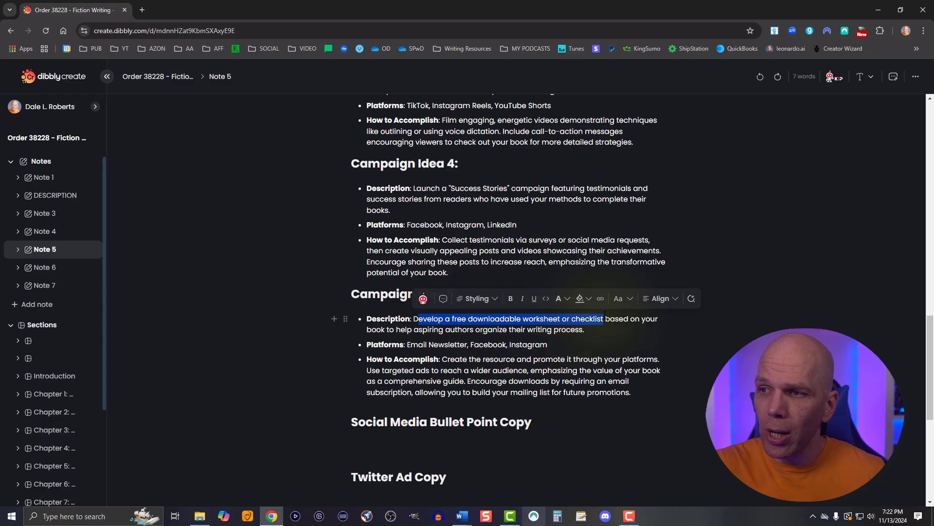
Generate copy under the Social Media Bullet Point Copy heading using that prompt with a Persuasive writing style and Professional tone
click(382, 442)
scroll(382, 429, down, 2)
drag(354, 325, 549, 330)
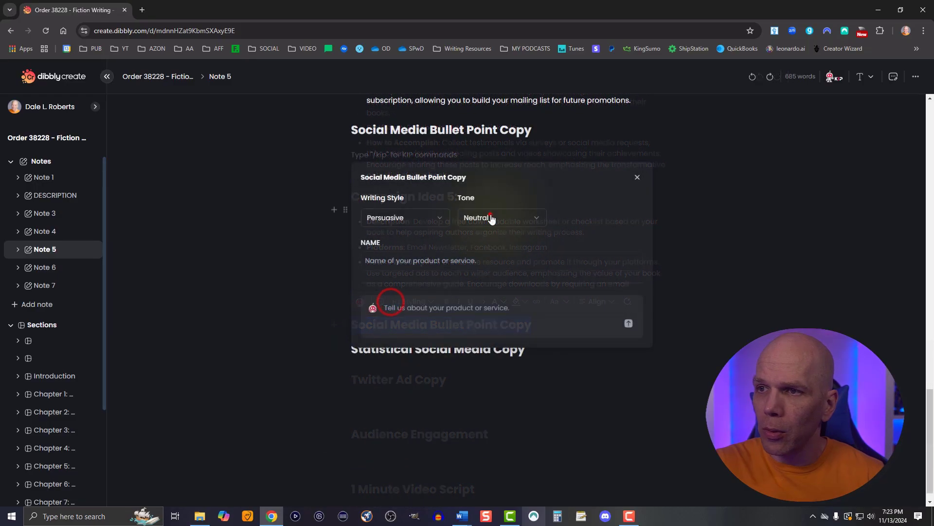
click(491, 219)
click(491, 332)
click(406, 261)
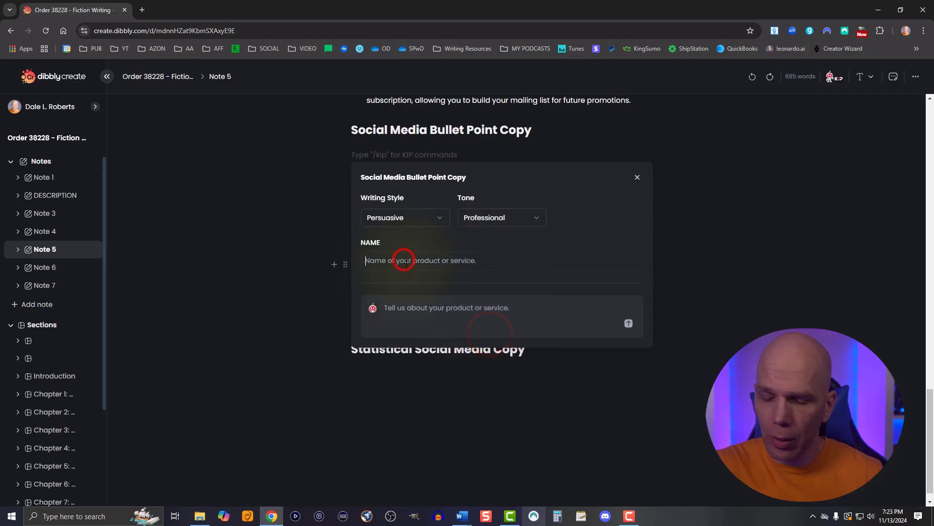
key(alt+Tab)
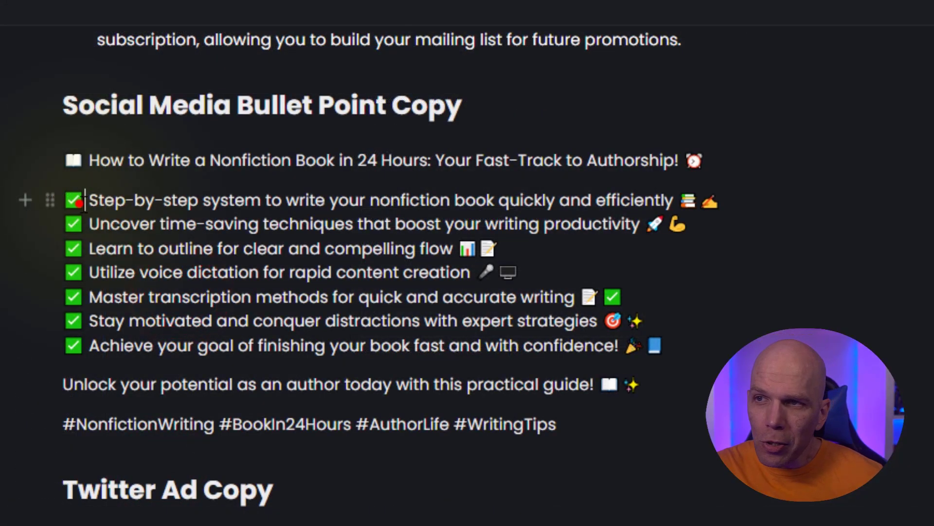
Examine the generated bullet point copy, including its title line, checkmarked bullets and hashtags
drag(82, 200, 399, 347)
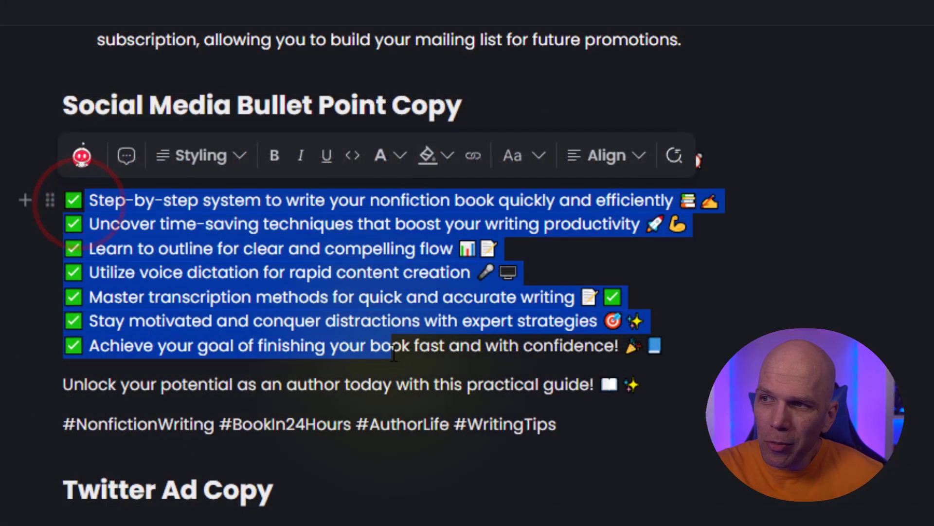
click(399, 347)
click(337, 386)
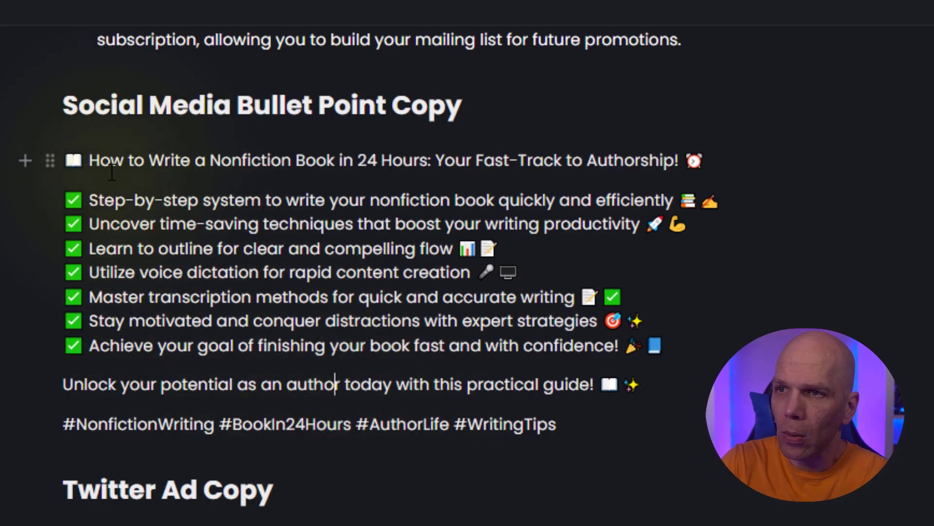
drag(71, 165, 74, 427)
click(564, 454)
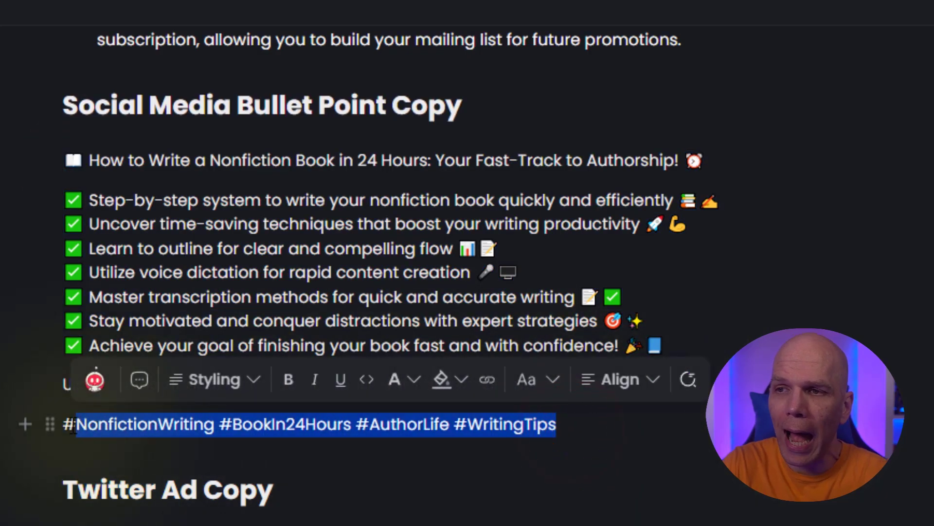
click(107, 425)
Bring up the Twitter Ad Copy prompt under its heading and set the writing style to Persuasive and the tone to Professional
click(94, 522)
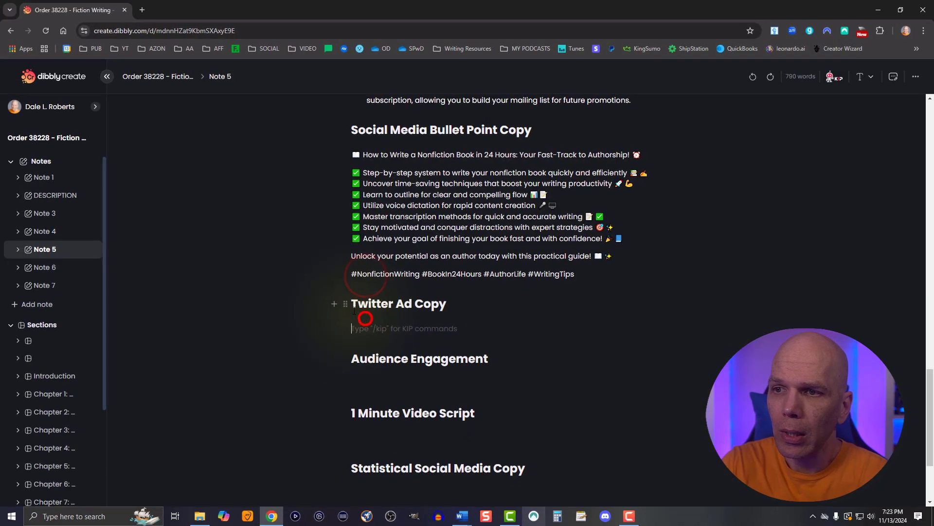
drag(70, 491, 235, 491)
drag(431, 304, 453, 309)
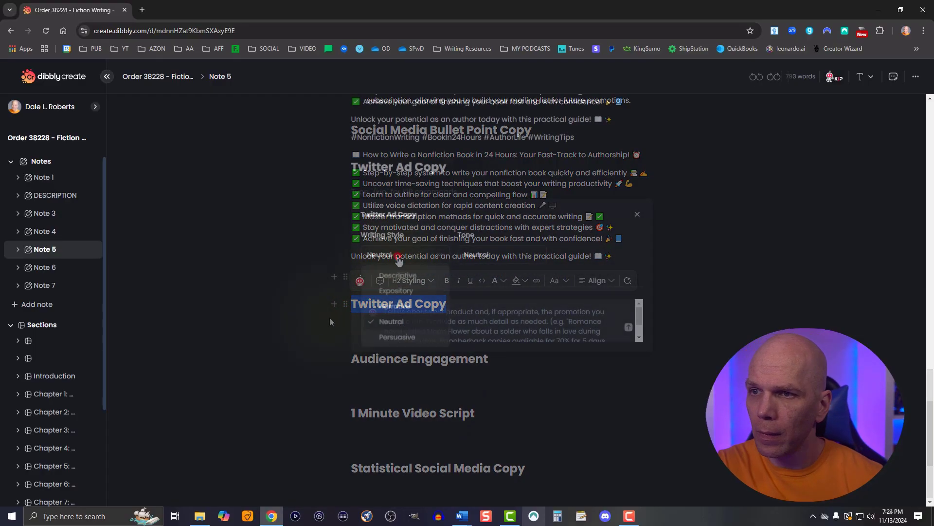
click(398, 255)
click(403, 336)
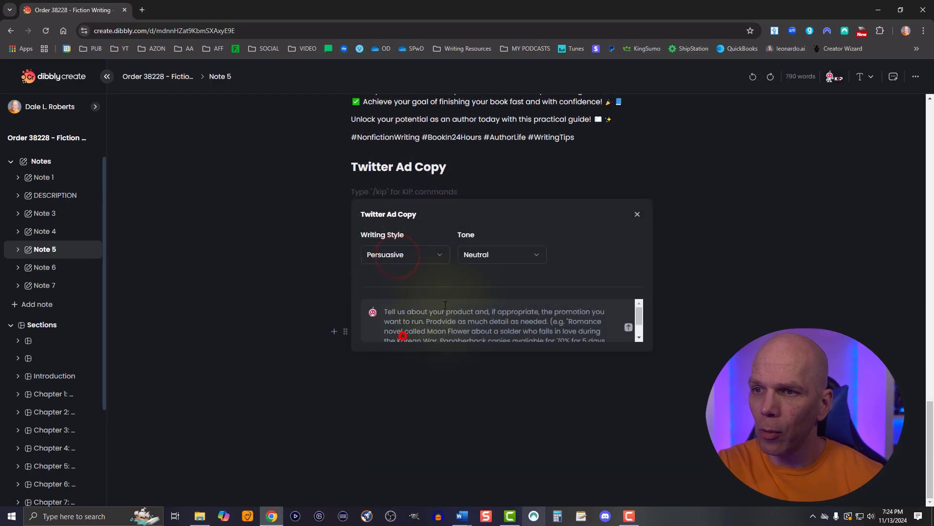
click(467, 257)
click(486, 368)
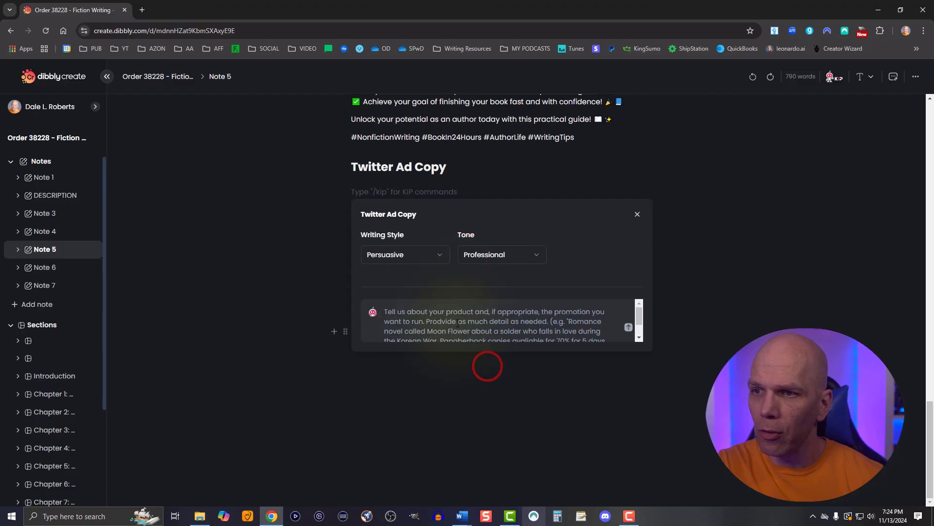
Generate Twitter ads from the nonfiction book's description and insert them under the Twitter Ad Copy heading
scroll(458, 323, down, 1)
scroll(465, 315, up, 1)
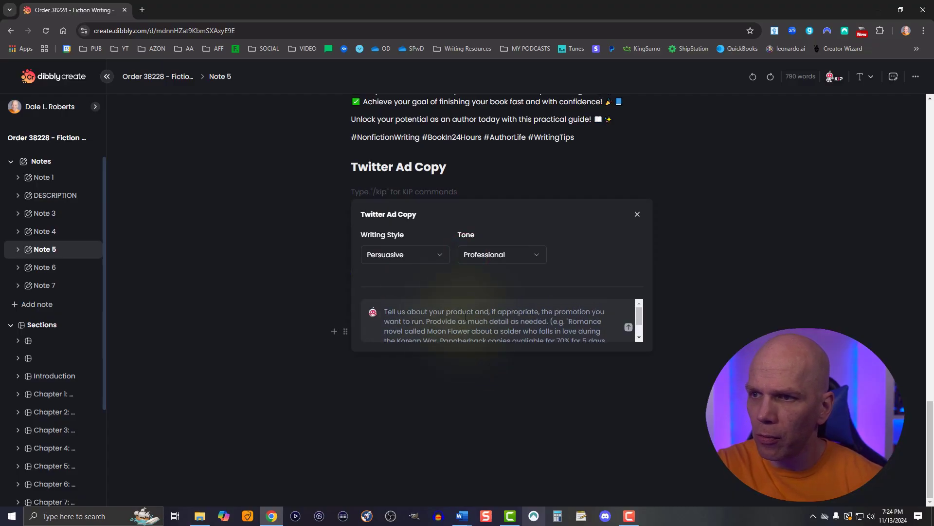
scroll(466, 316, down, 1)
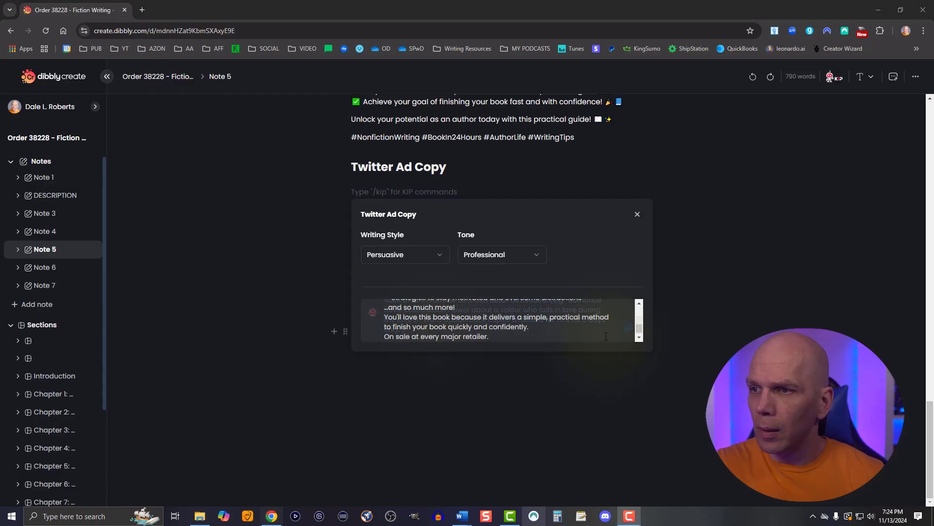
click(626, 329)
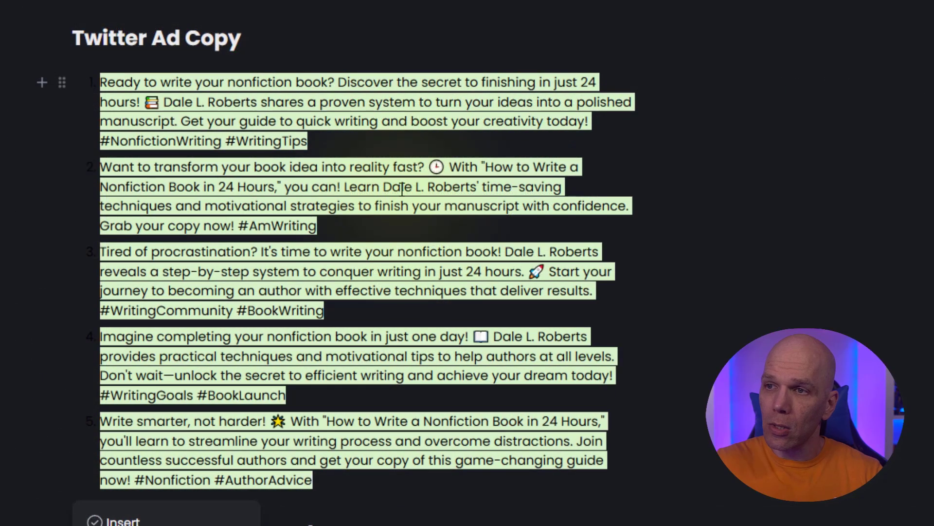
click(148, 184)
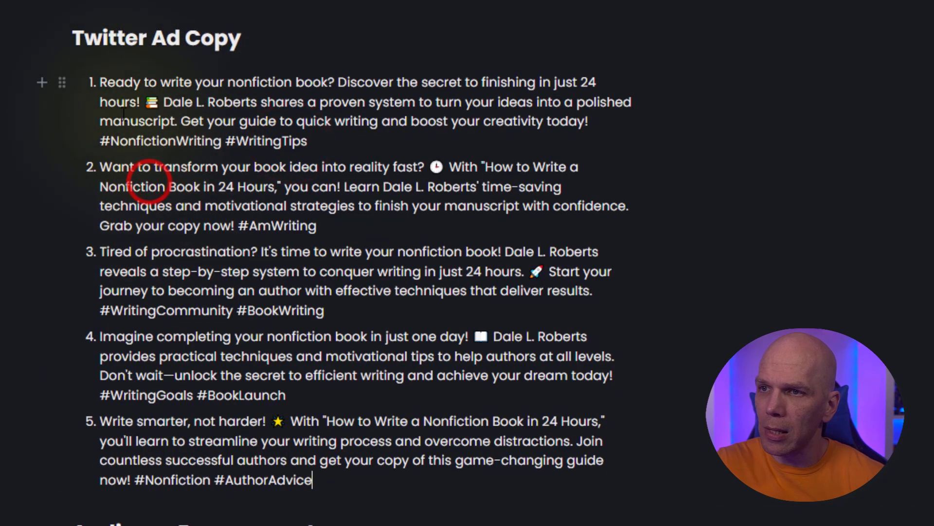
Review the five Twitter ads, highlighting the first ad's opening lines and its hashtags
drag(97, 83, 268, 102)
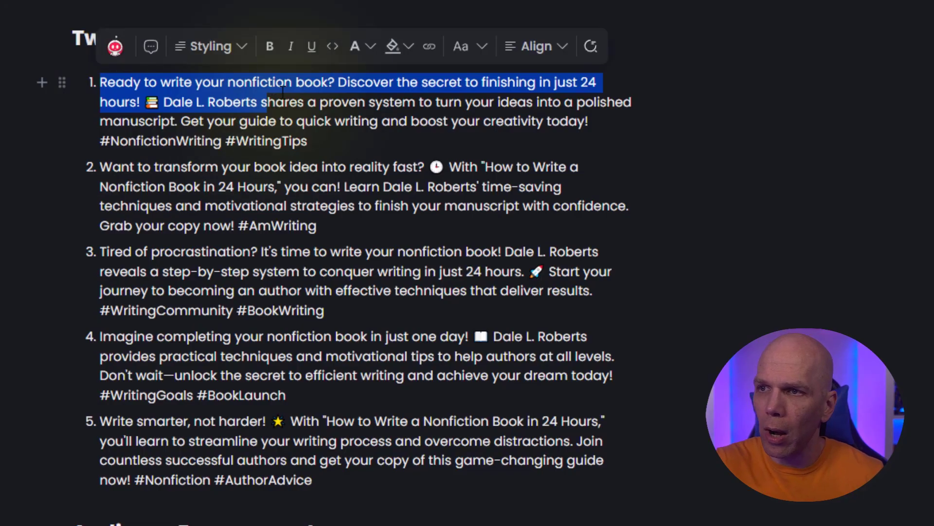
click(280, 91)
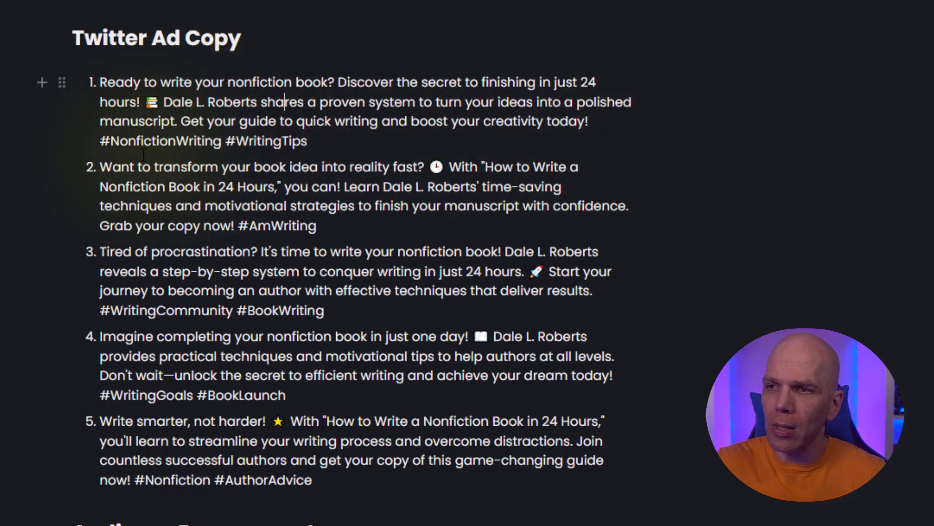
drag(94, 145, 229, 144)
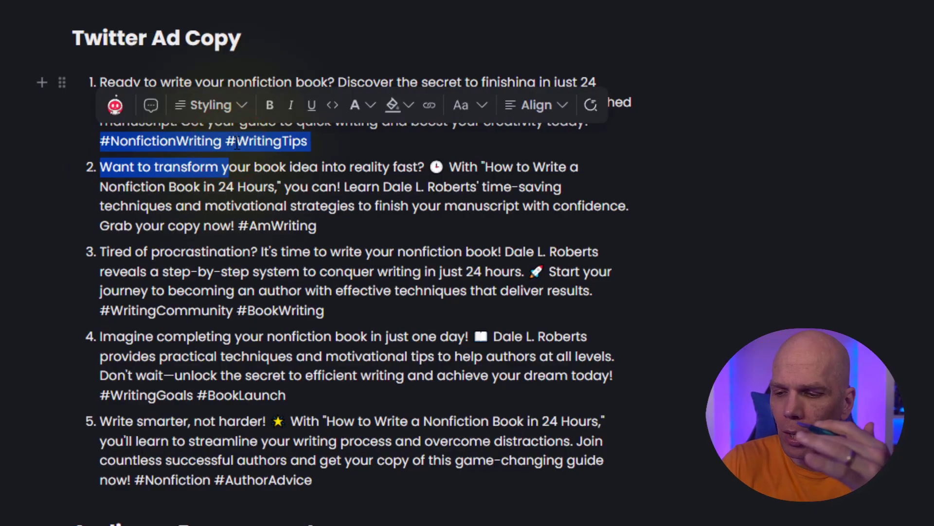
click(219, 168)
scroll(155, 189, down, 2)
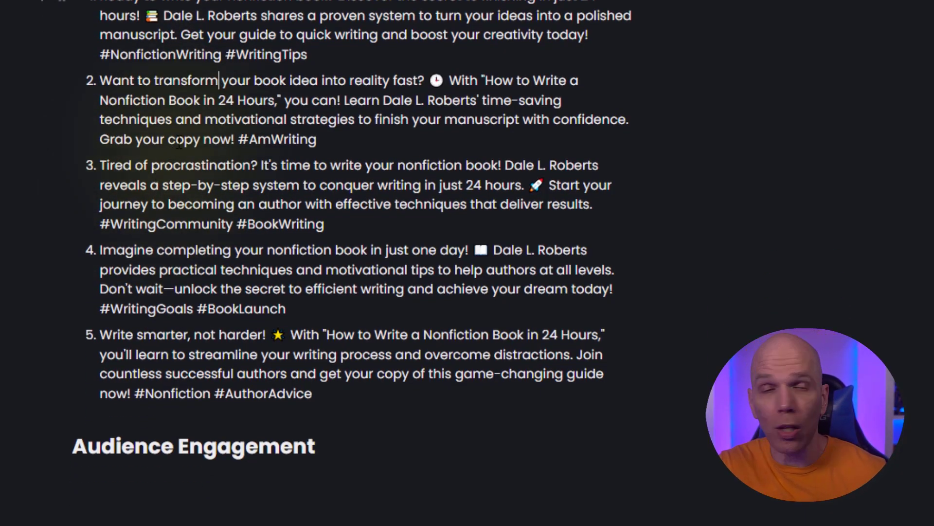
scroll(181, 413, down, 2)
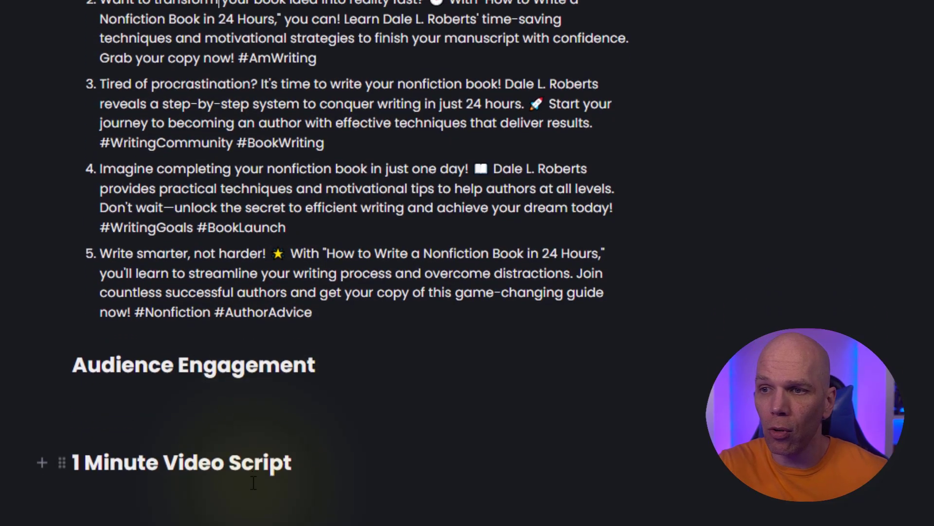
Generate Audience Engagement ideas with a Persuasive style and Professional tone, describing a self-publishing consultant and video creator and supplying the book's blurb
triple_click(77, 361)
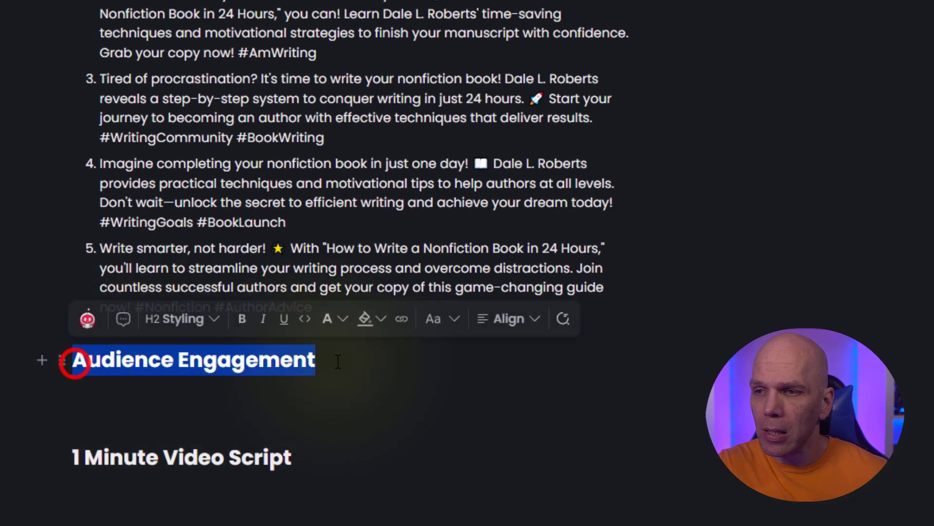
click(163, 409)
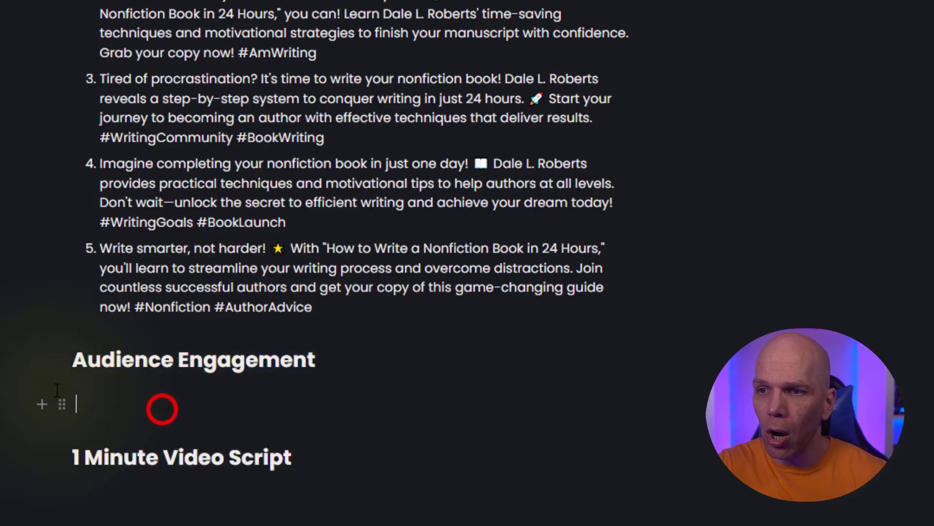
click(385, 389)
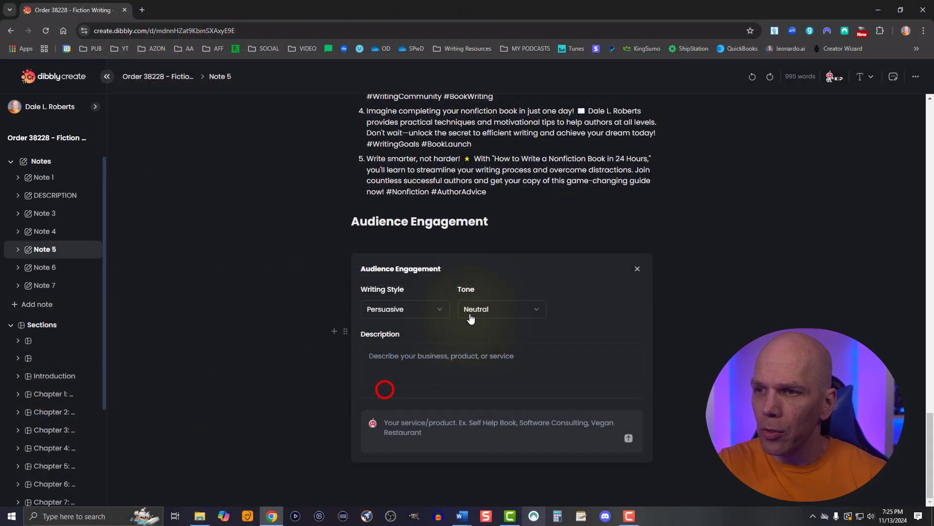
click(470, 317)
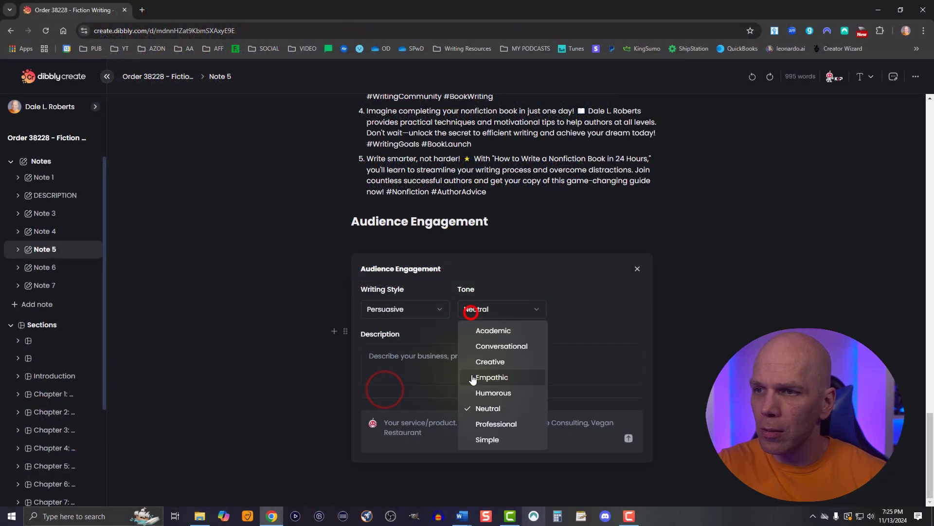
click(484, 422)
click(423, 366)
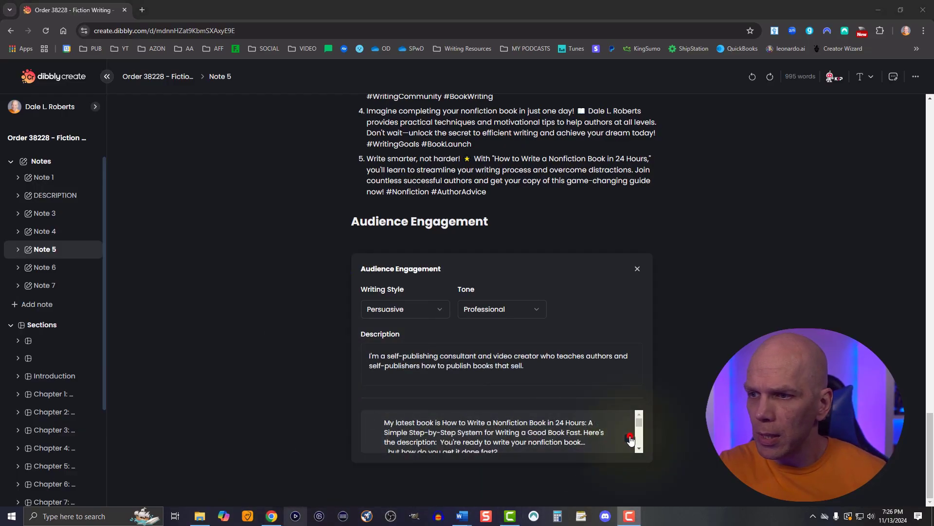
click(630, 438)
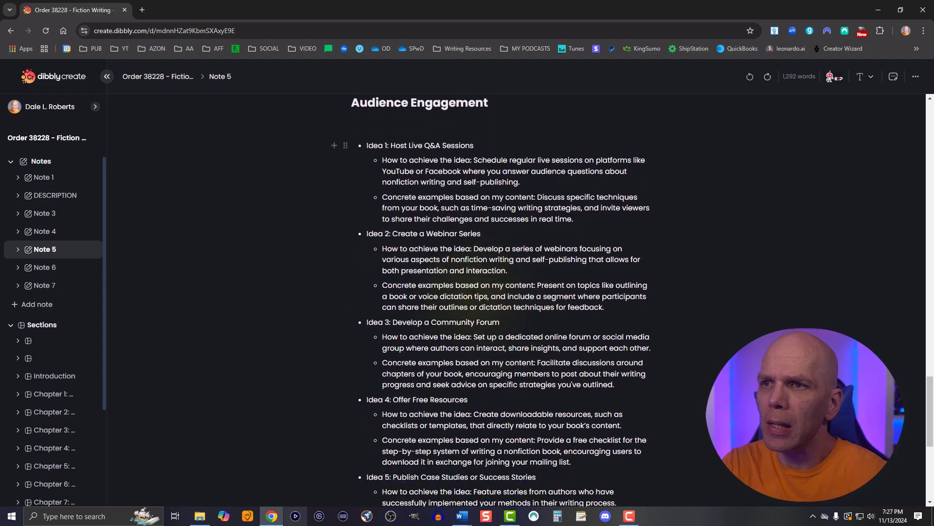
Remove the blank line between the Audience Engagement heading and Idea 1
scroll(366, 325, up, 4)
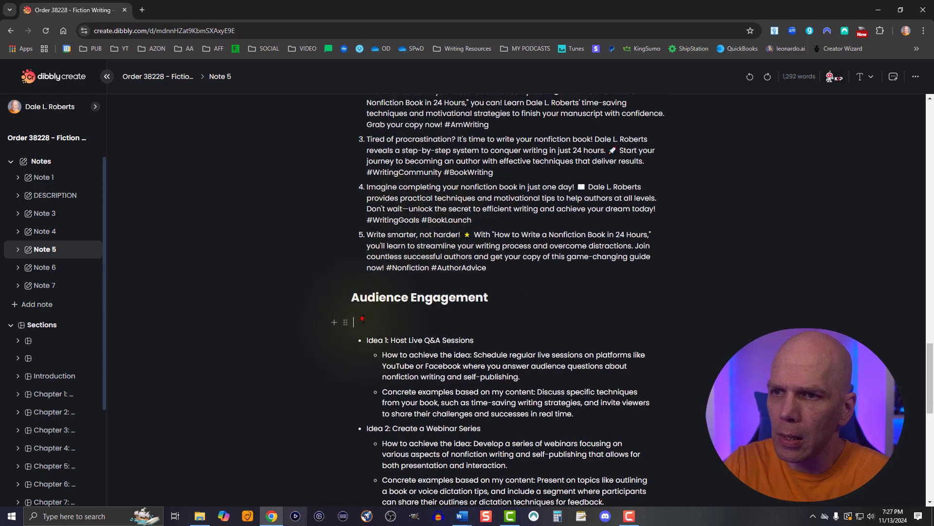
key(BackSpace)
scroll(384, 311, up, 1)
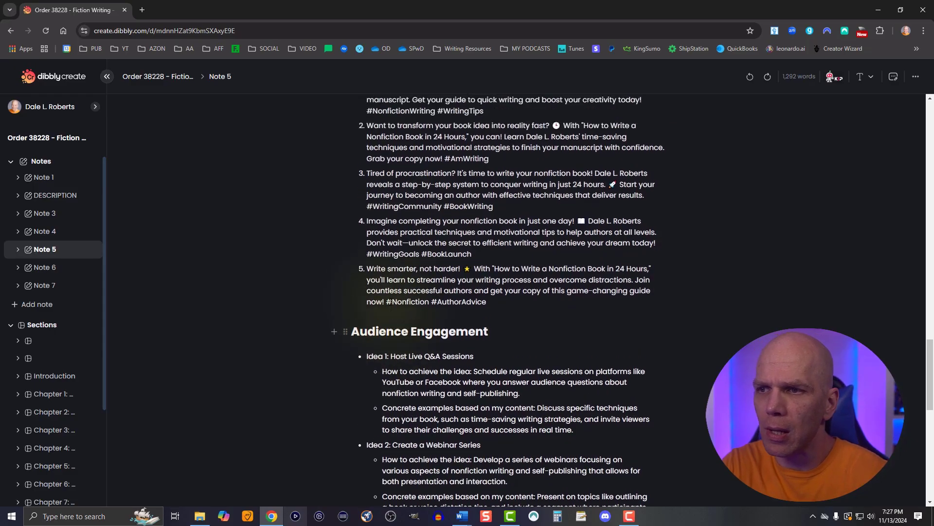
Look back over the earlier marketing sections and review the Audience Engagement ideas, highlighting the titles of Ideas 1 through 5
scroll(388, 306, down, 1)
scroll(388, 306, up, 10)
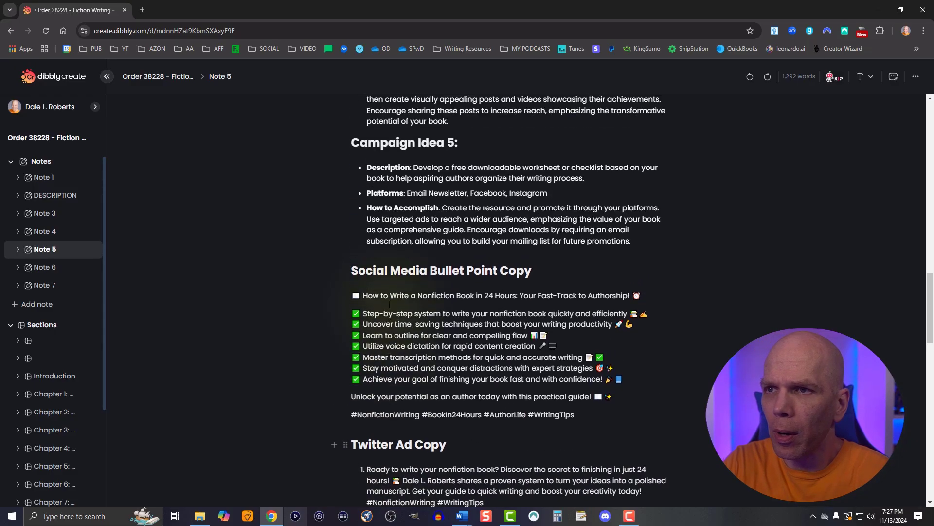
scroll(389, 304, up, 6)
scroll(451, 360, down, 14)
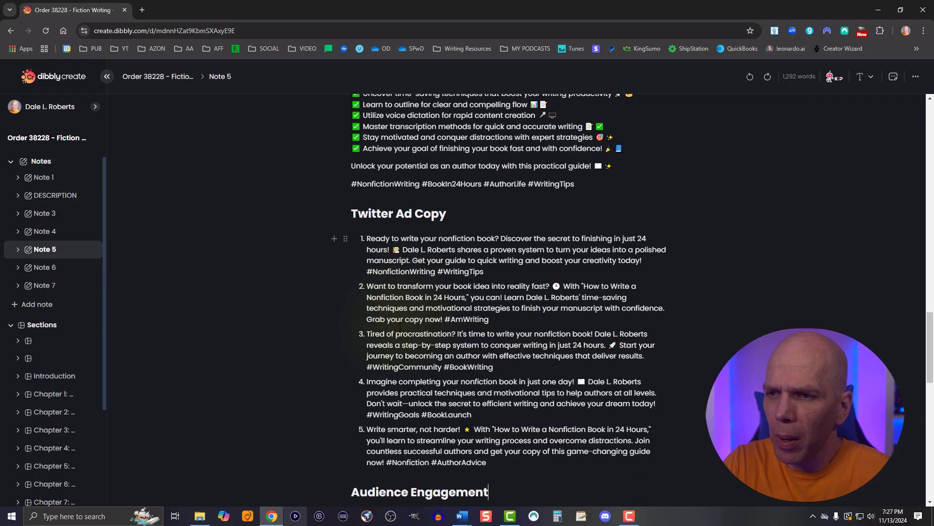
scroll(452, 360, down, 4)
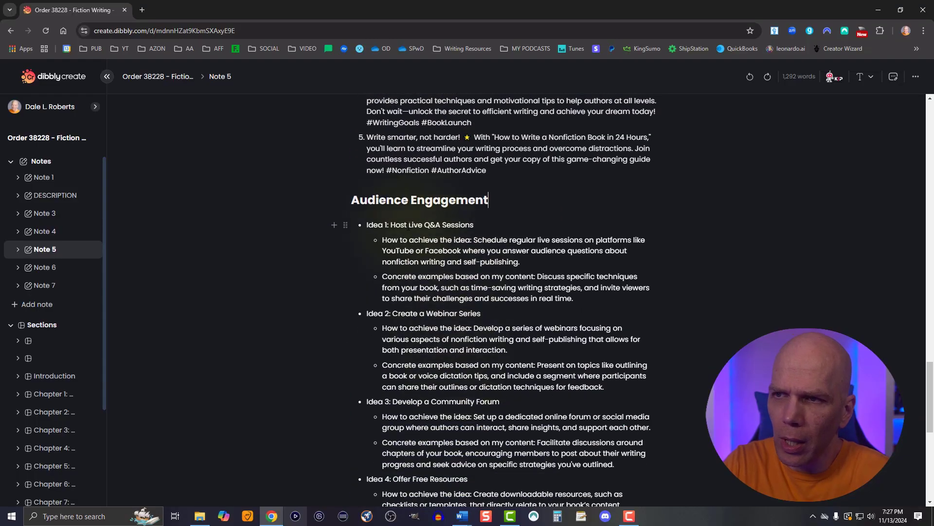
drag(474, 225, 409, 225)
drag(481, 313, 390, 313)
scroll(390, 315, down, 4)
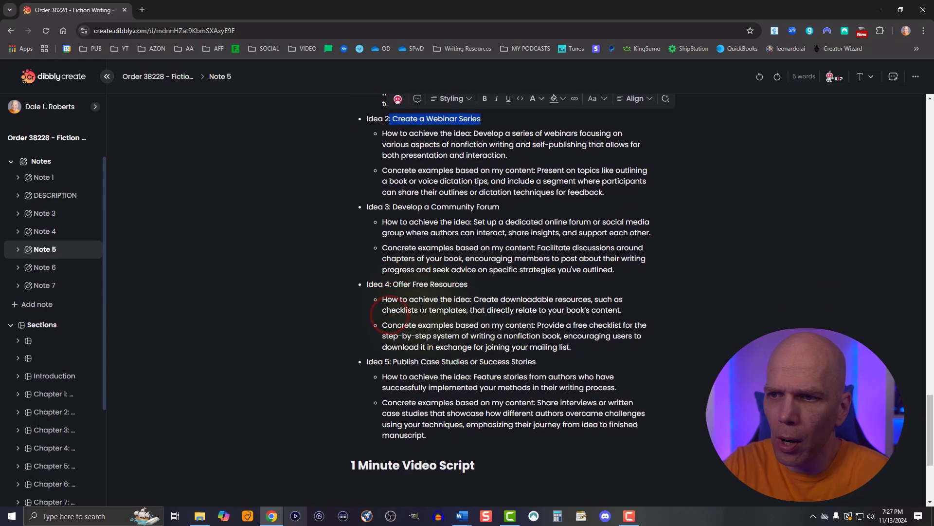
drag(492, 206, 400, 202)
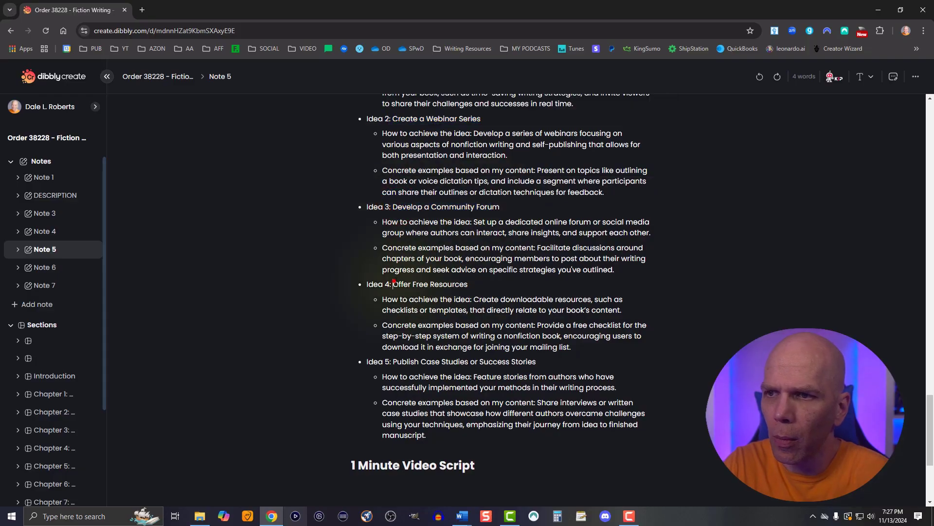
drag(468, 284, 394, 285)
drag(536, 362, 393, 362)
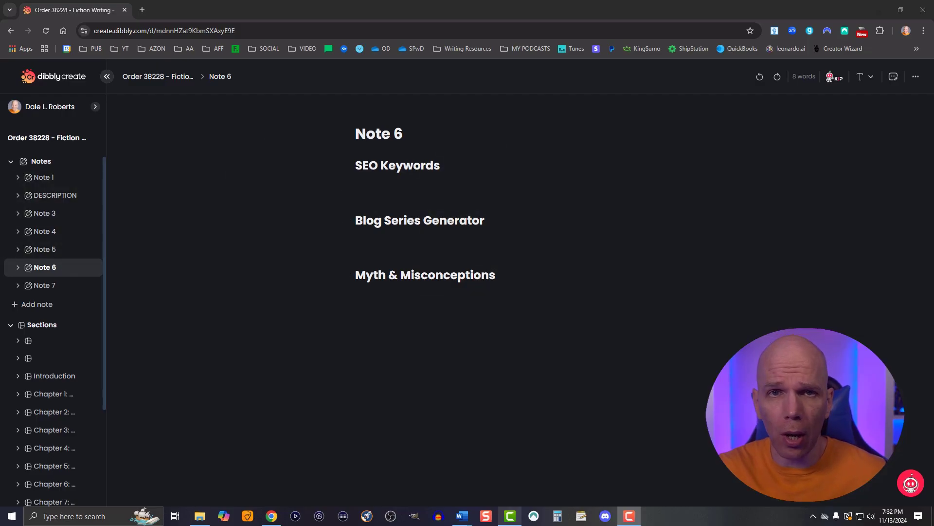
Copy the SEO Keywords heading in Note 6, find that prompt in the prompt library and bring it up under the heading
triple_click(424, 167)
key(ctrl+c)
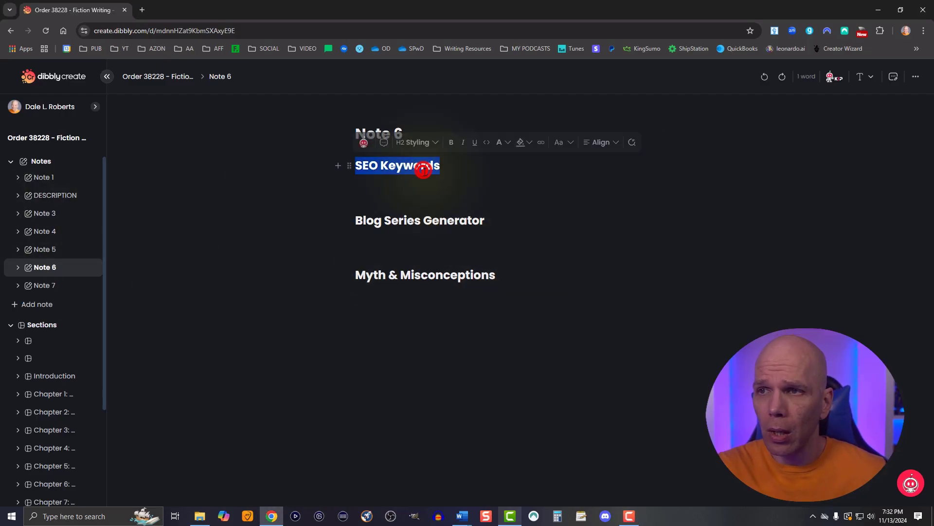
click(337, 191)
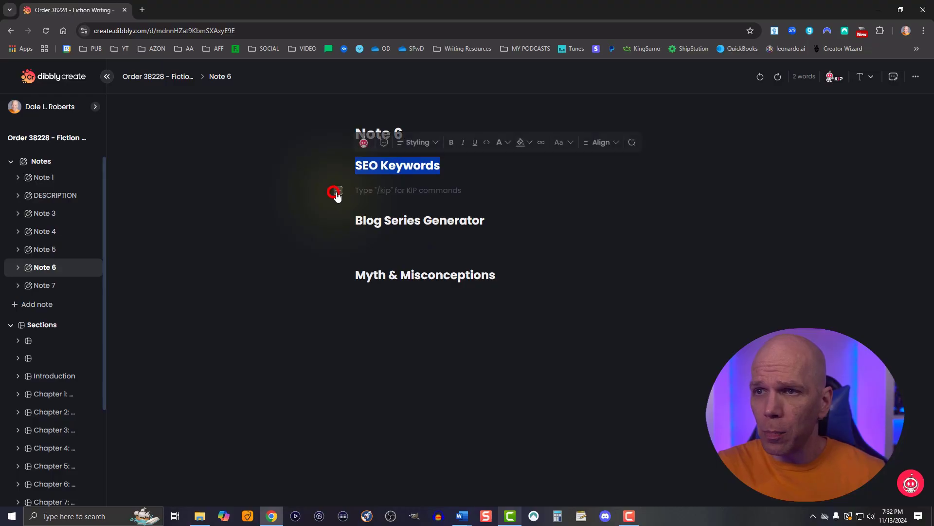
click(317, 214)
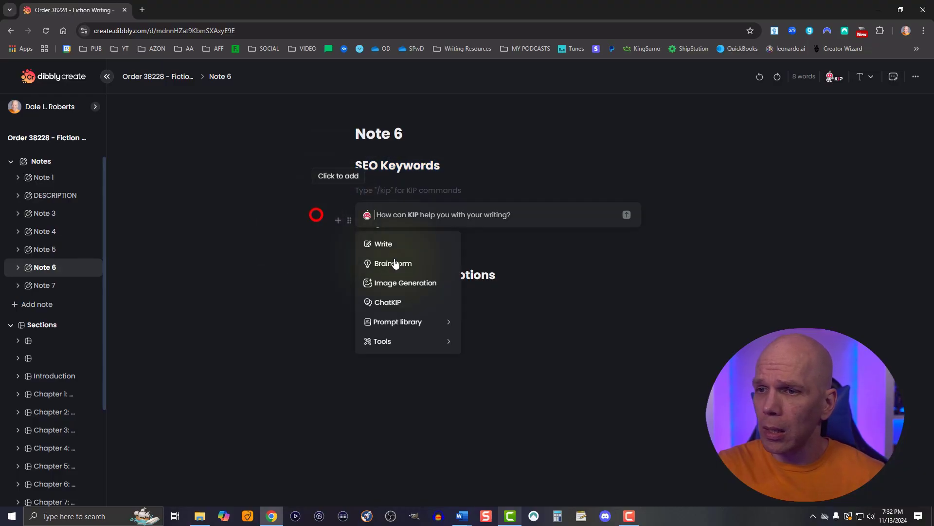
mouse_move(417, 321)
mouse_move(598, 357)
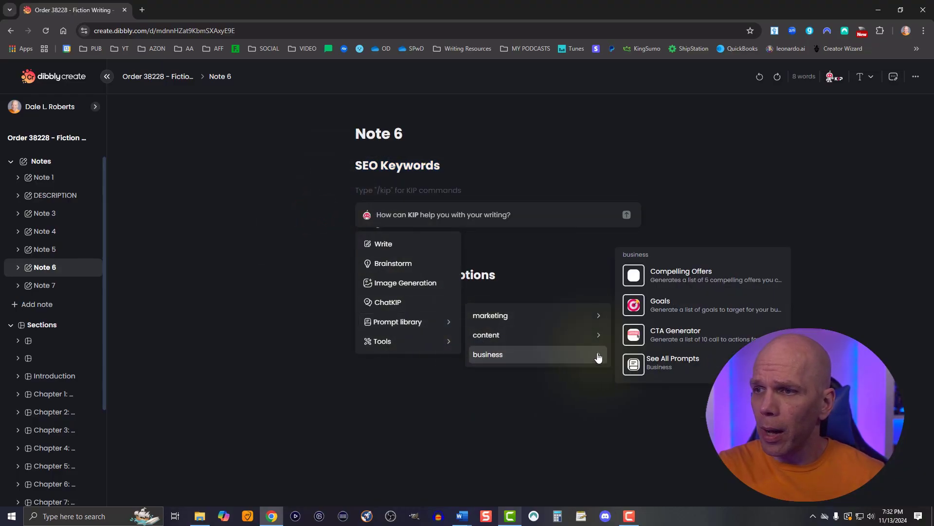
click(658, 359)
key(ctrl+v)
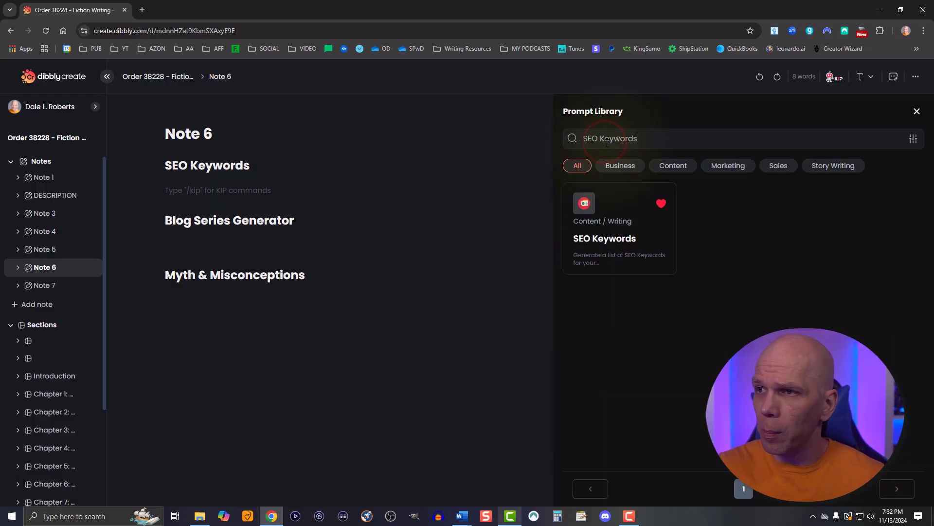
click(624, 218)
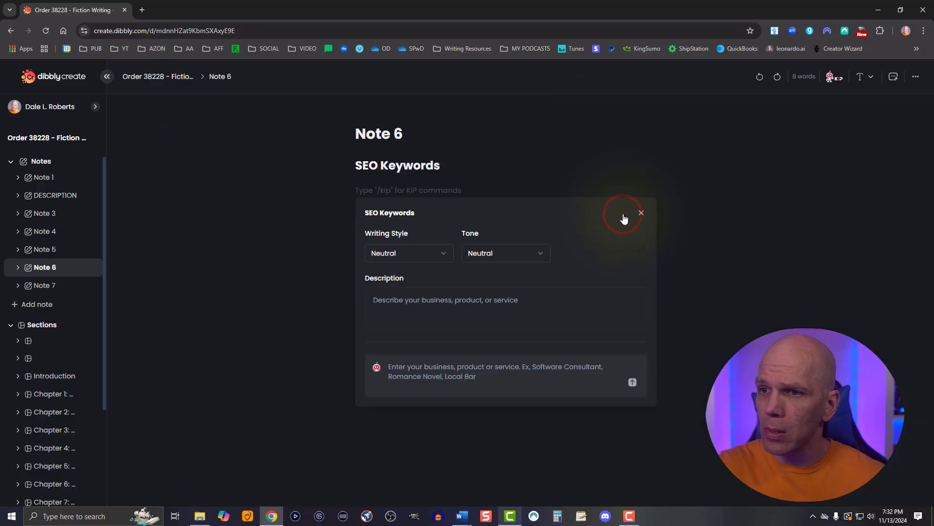
Generate SEO keywords with a Persuasive style and Professional tone, using the book's blurb as description and a self-publishing consultant and video creator as the business
click(409, 251)
click(403, 337)
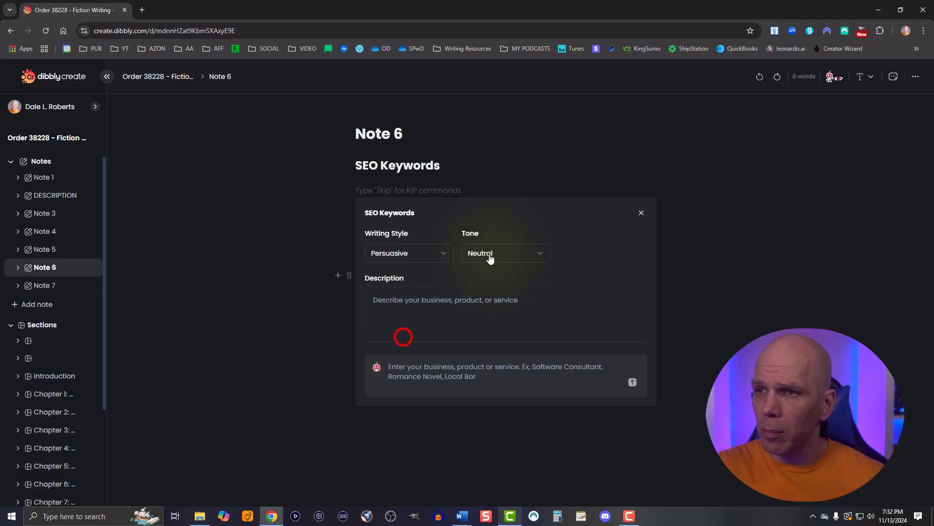
click(488, 253)
click(501, 368)
click(425, 316)
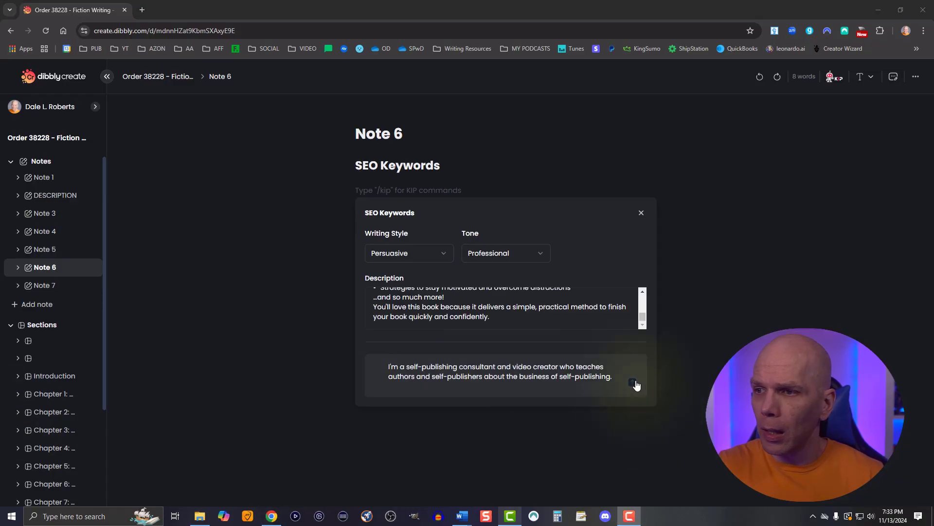
click(633, 383)
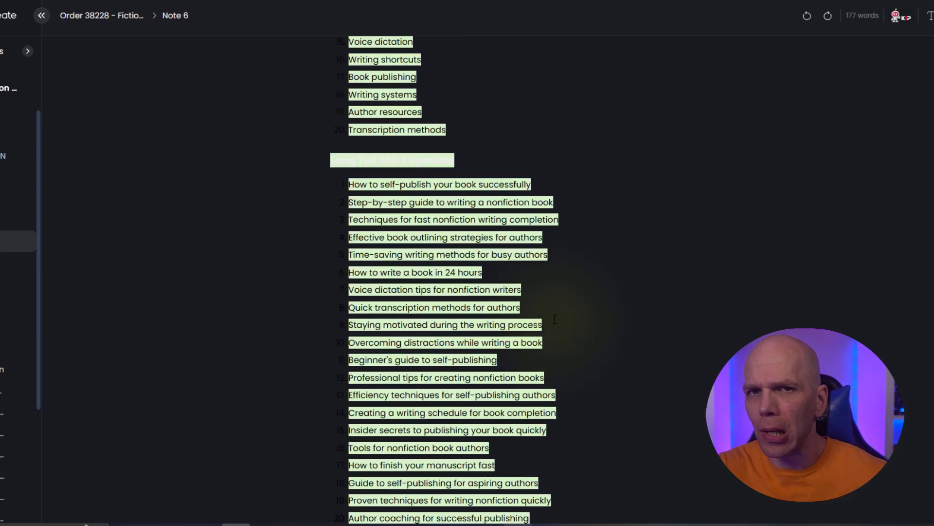
Insert the generated short tail and long tail keyword lists under the SEO Keywords heading of Note 6
click(490, 271)
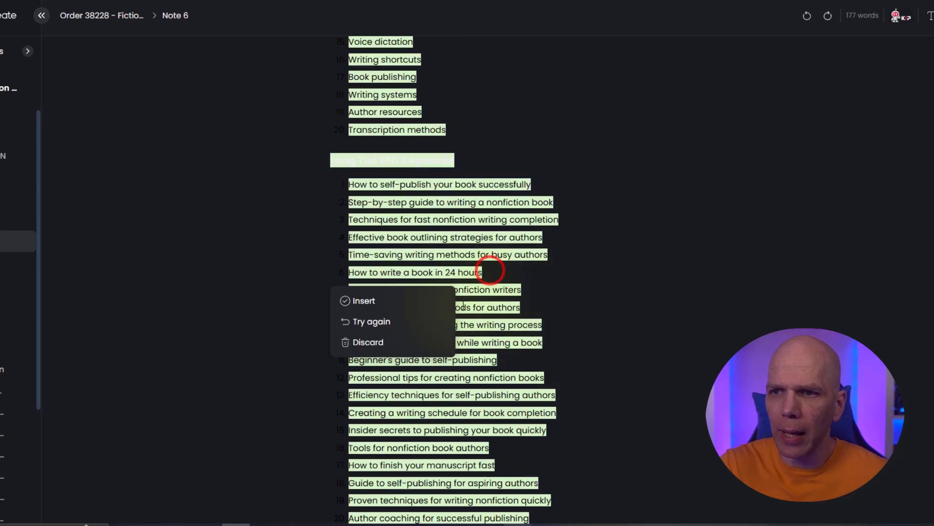
click(366, 298)
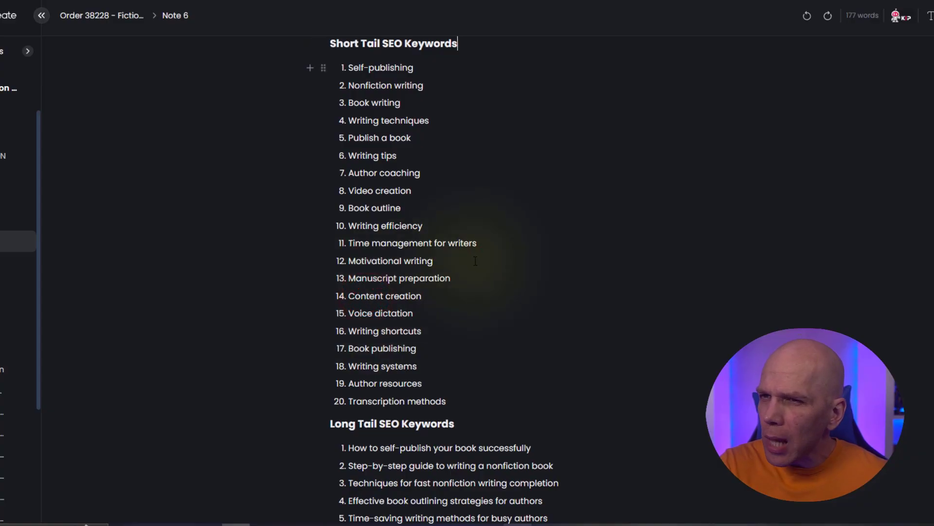
scroll(473, 256, up, 2)
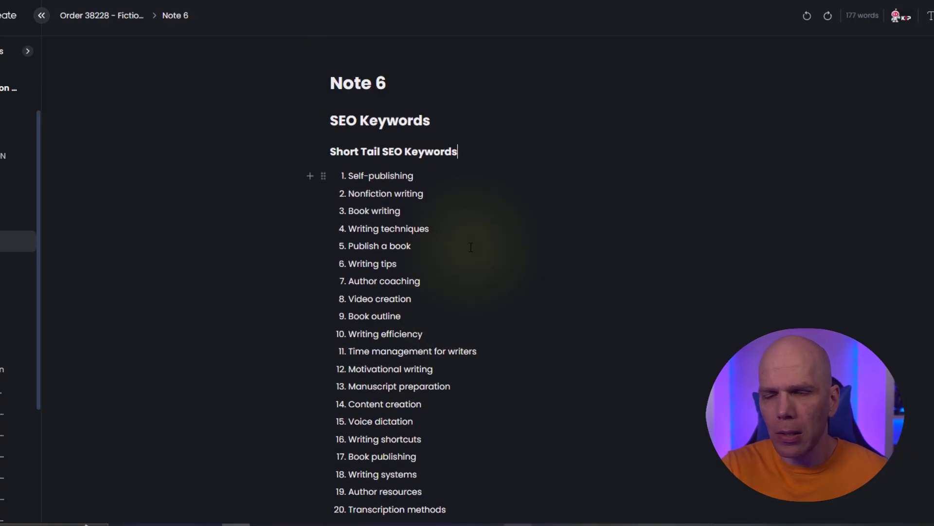
Review the short tail SEO keywords in Note 6, highlighting entries such as Nonfiction writing, Book writing and Publish a book
scroll(471, 247, down, 1)
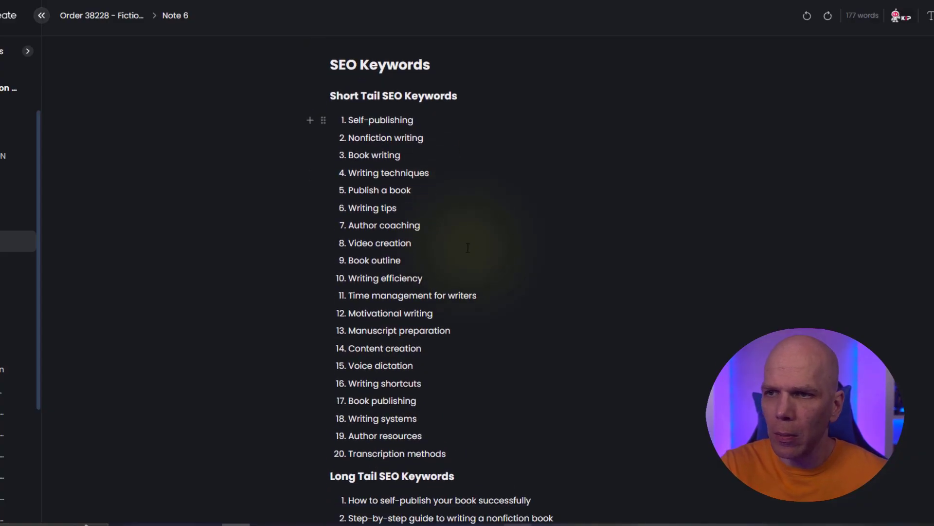
triple_click(351, 118)
drag(349, 136, 431, 147)
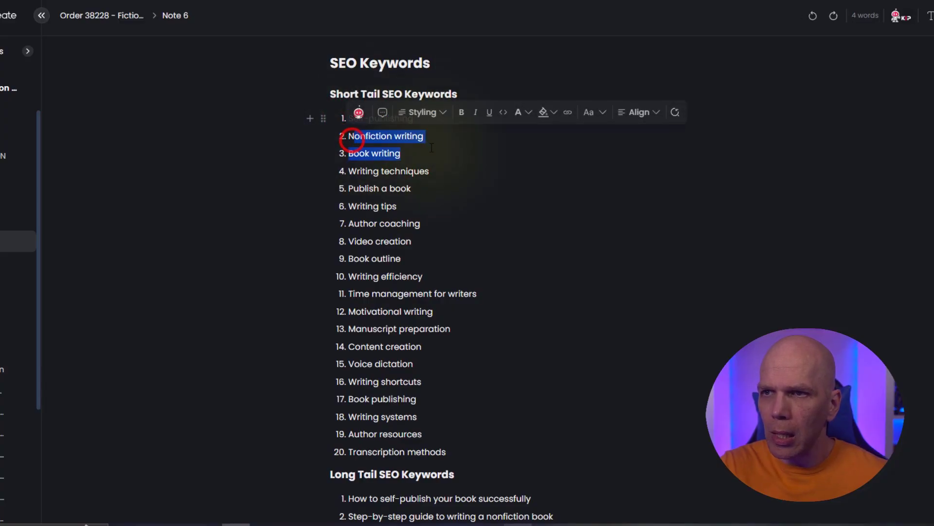
scroll(432, 148, down, 1)
drag(350, 131, 414, 137)
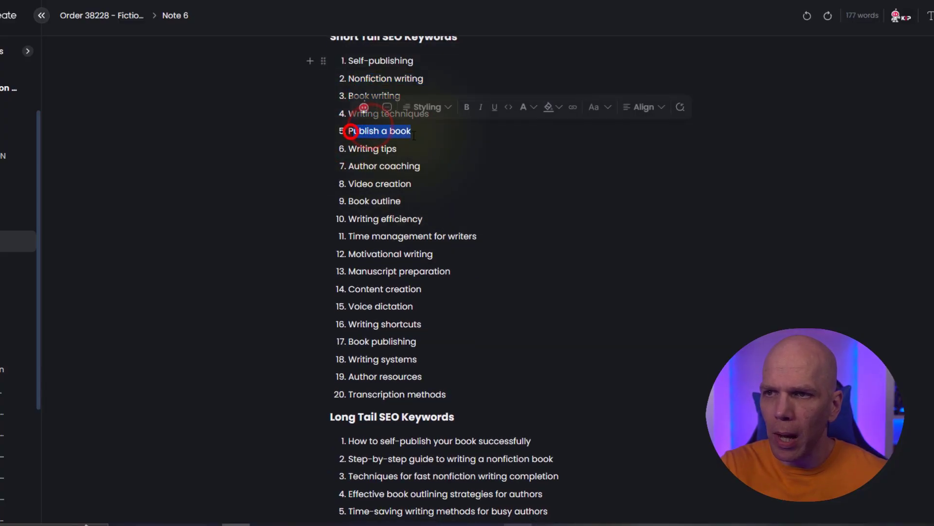
click(378, 183)
scroll(383, 232, down, 2)
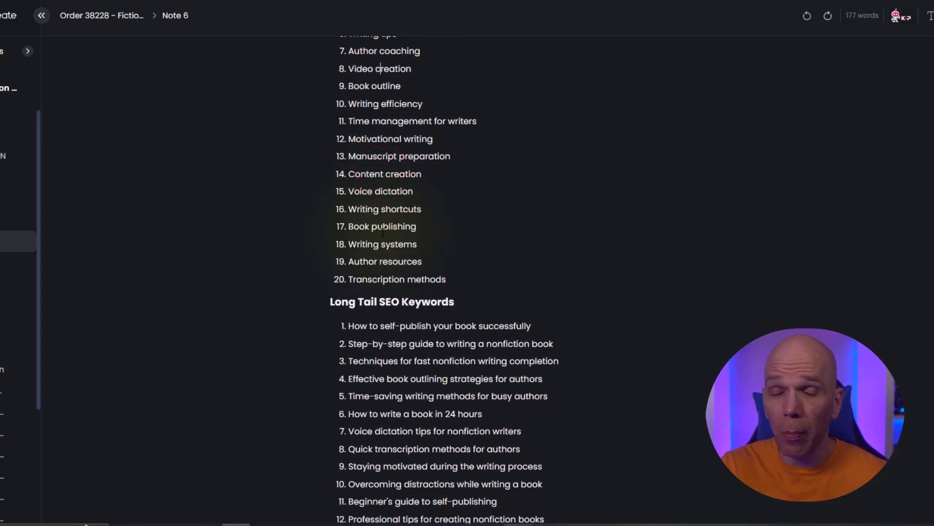
Read through the long tail SEO keywords in Note 6, highlighting entries 10 through 15 of the list
scroll(383, 232, down, 2)
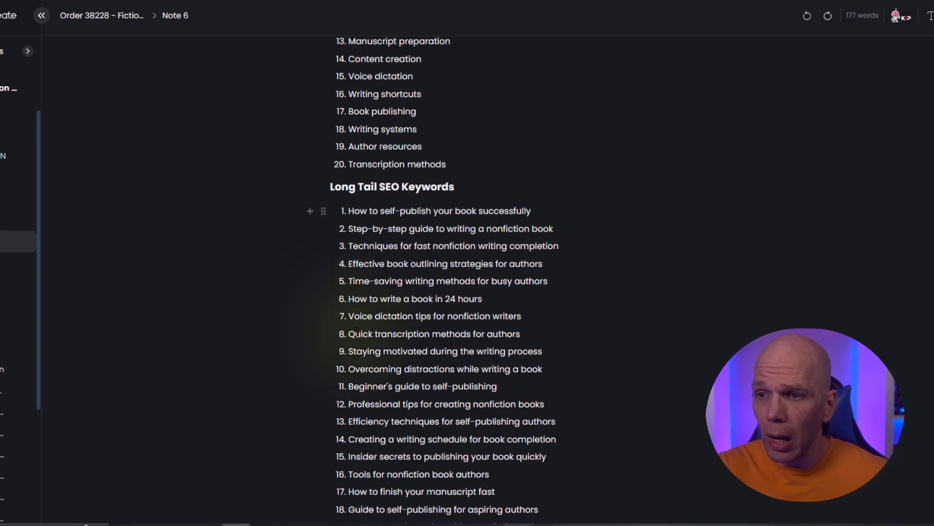
drag(350, 369, 522, 379)
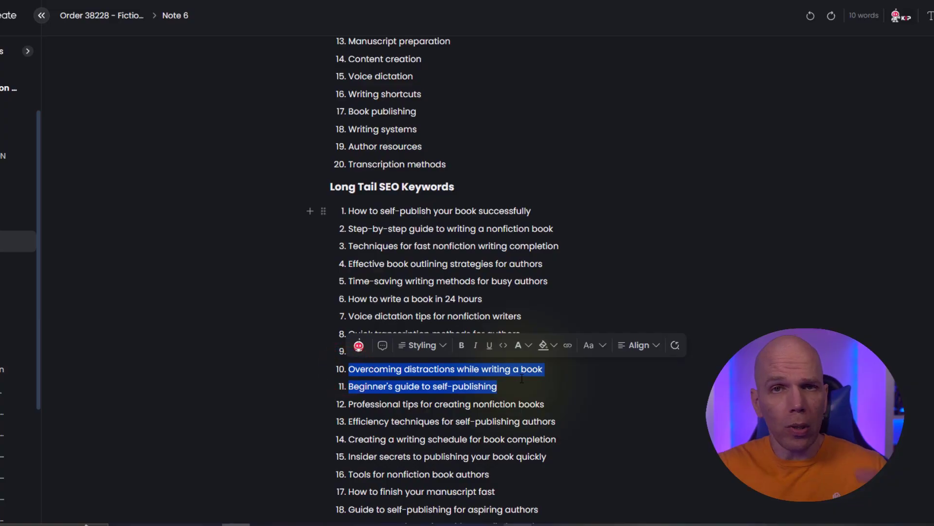
scroll(522, 379, down, 1)
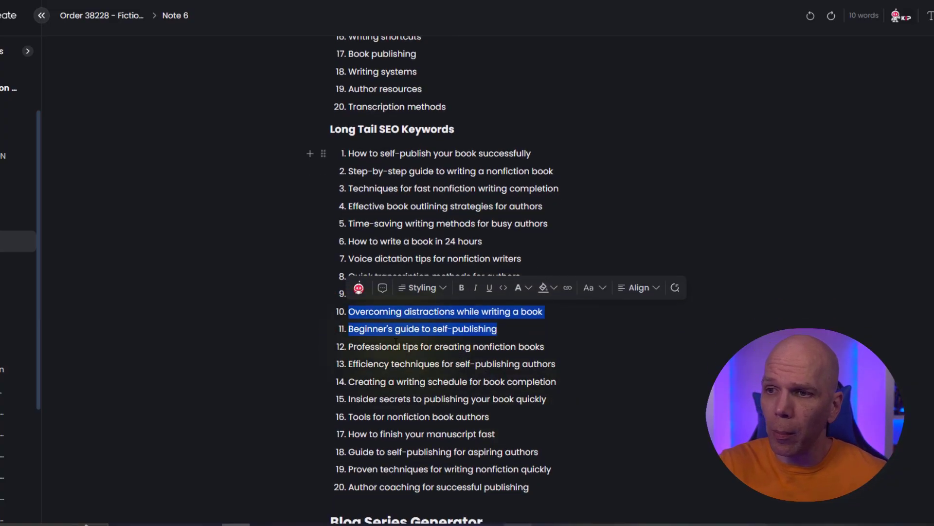
drag(363, 346, 535, 354)
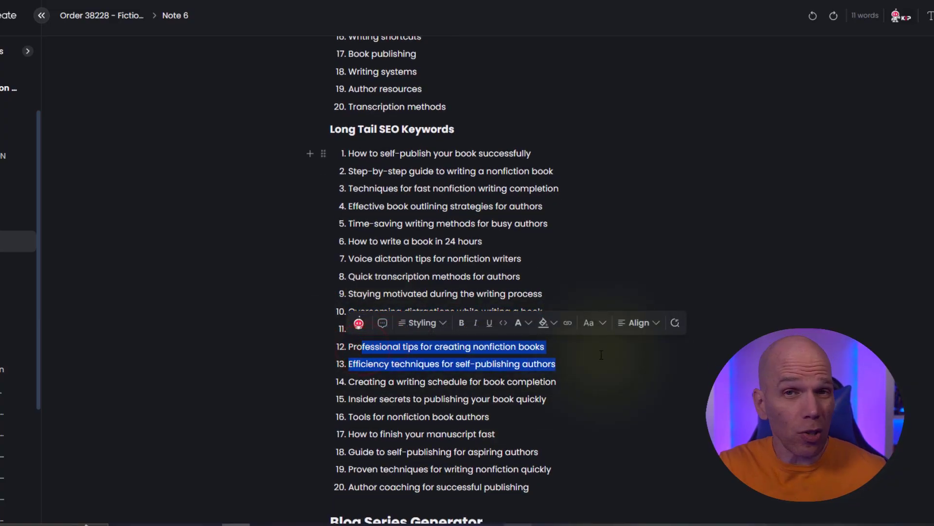
click(464, 375)
drag(365, 368, 574, 368)
scroll(574, 368, down, 2)
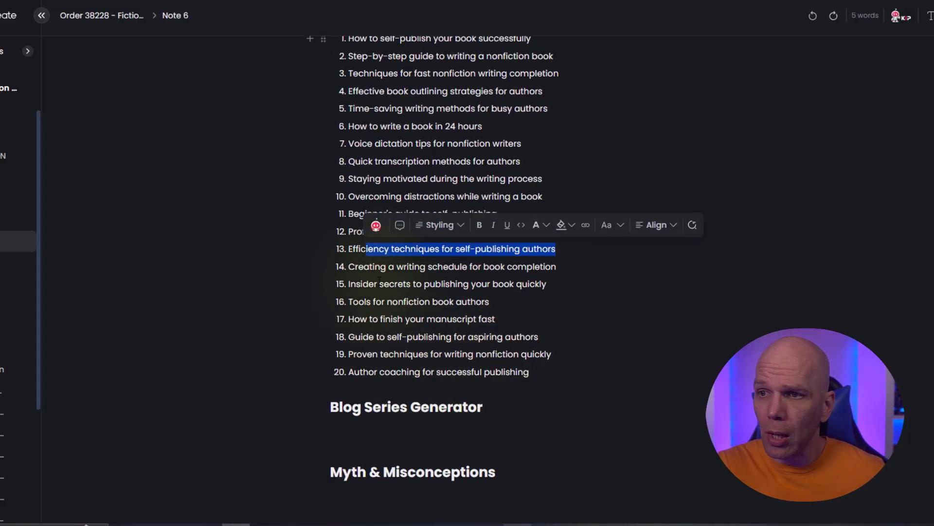
drag(359, 267, 579, 272)
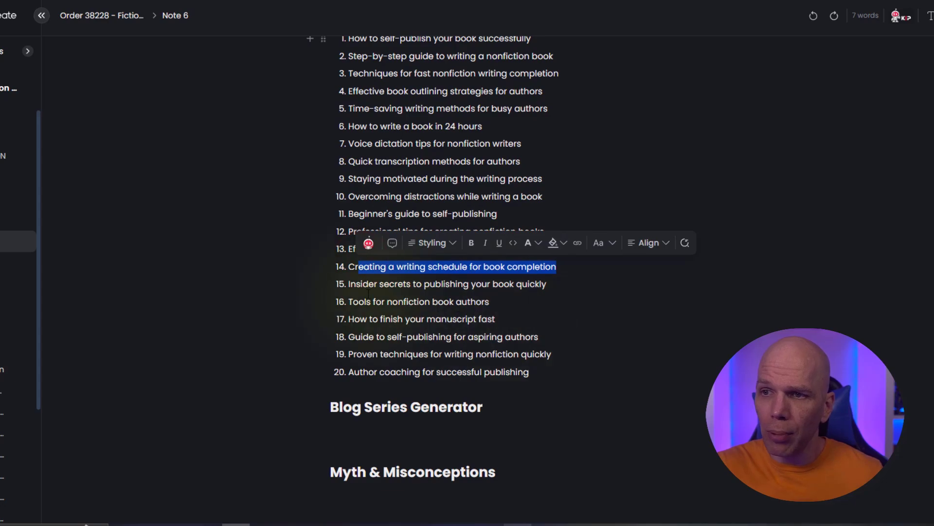
drag(362, 284, 554, 290)
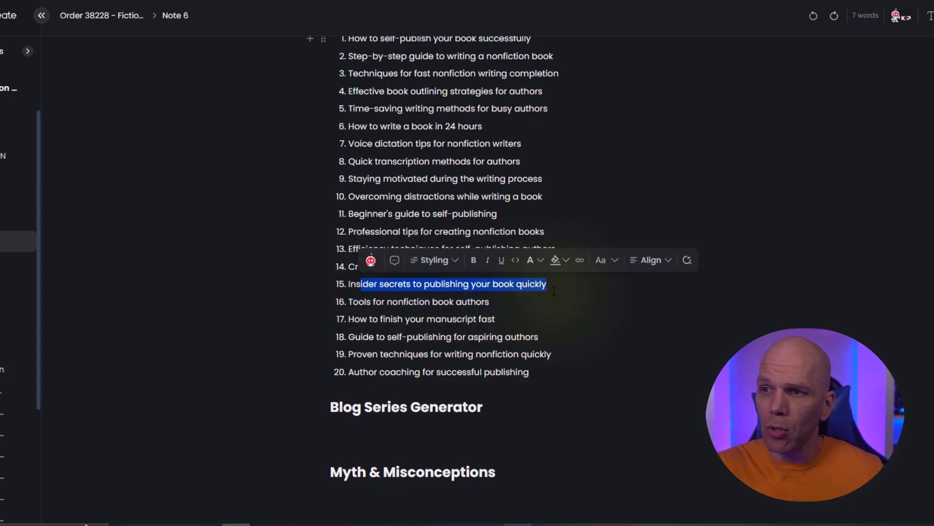
triple_click(546, 378)
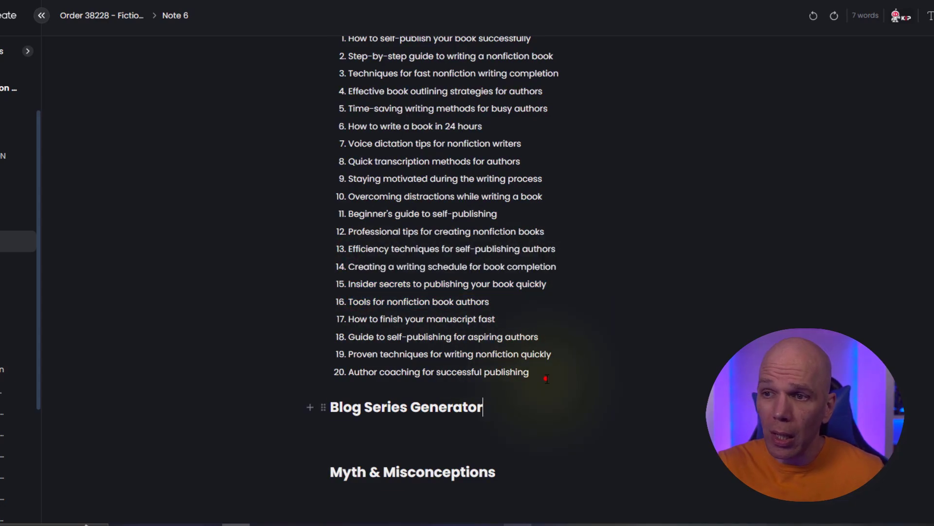
Copy the Blog Series Generator heading in Note 6 and bring up that library prompt on the empty line below it
click(509, 421)
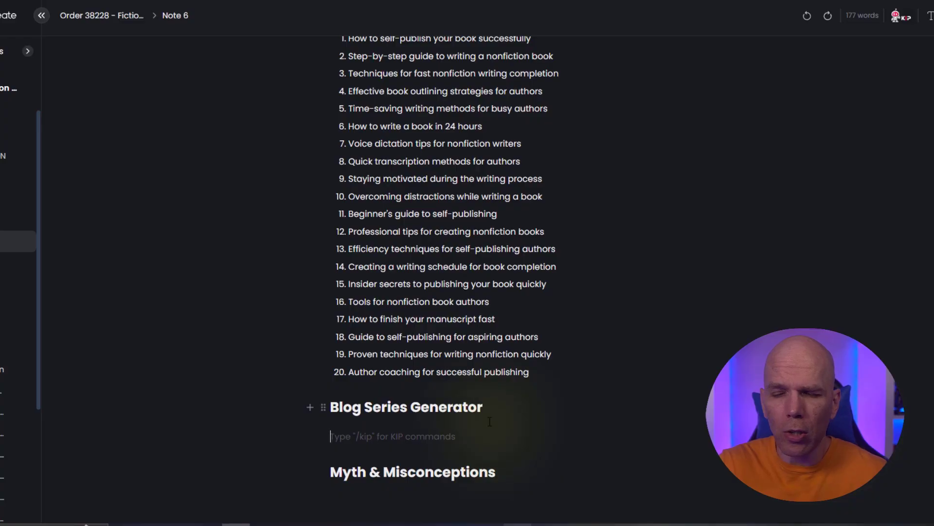
scroll(490, 422, down, 1)
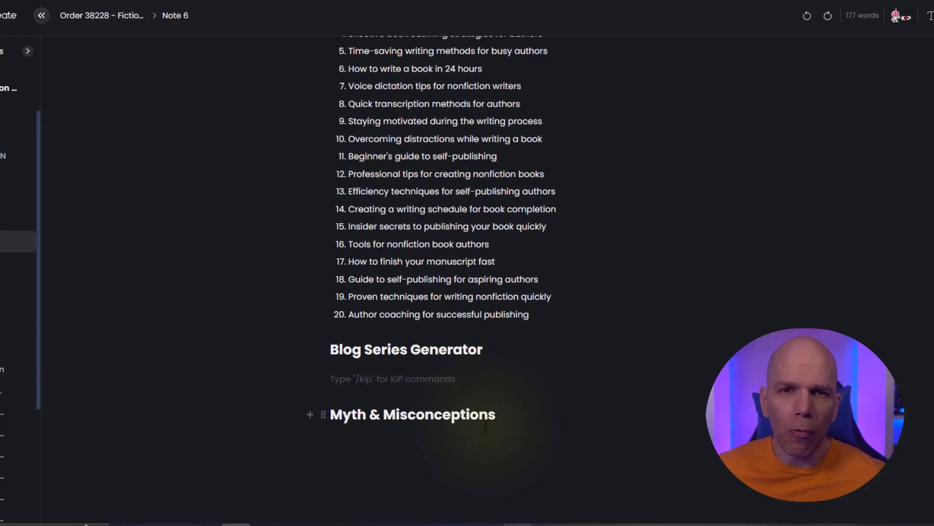
triple_click(335, 350)
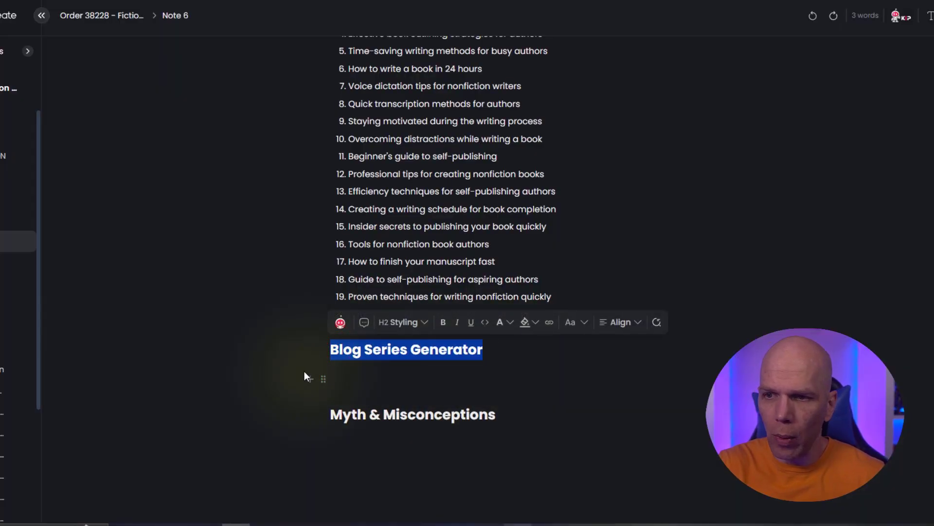
click(310, 379)
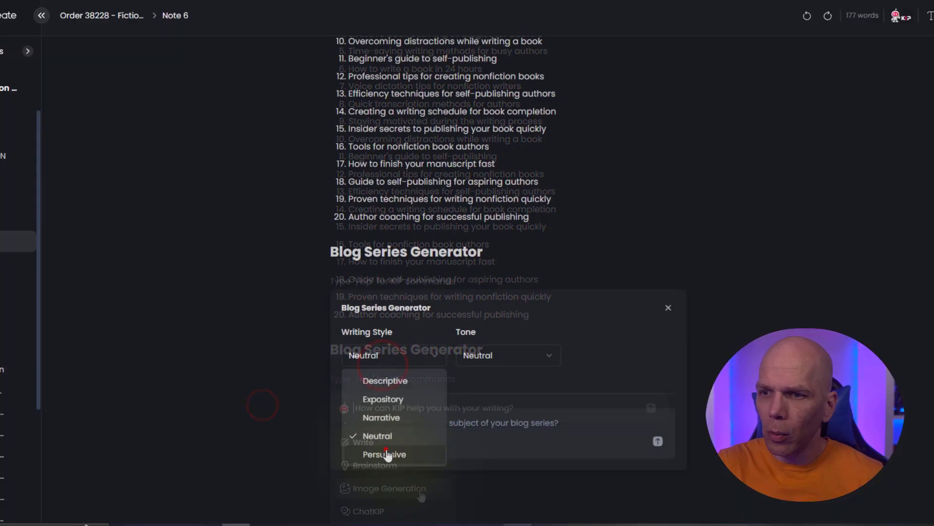
Generate and insert a Persuasive, Professional blog series promoting "How to Write a Nonfiction Book in 24 Hours: A Simple Step-by-Step System for Writing a Good Book Fast"
click(386, 448)
click(483, 367)
click(489, 306)
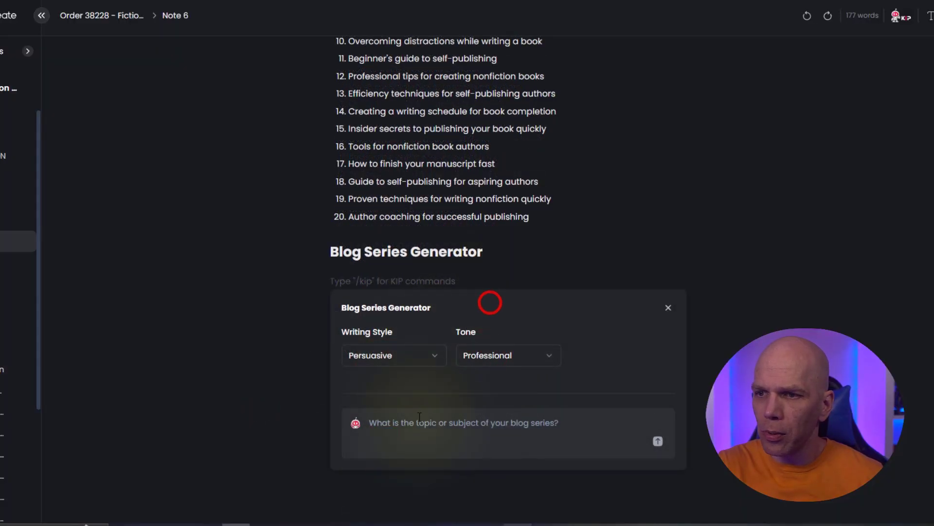
click(414, 425)
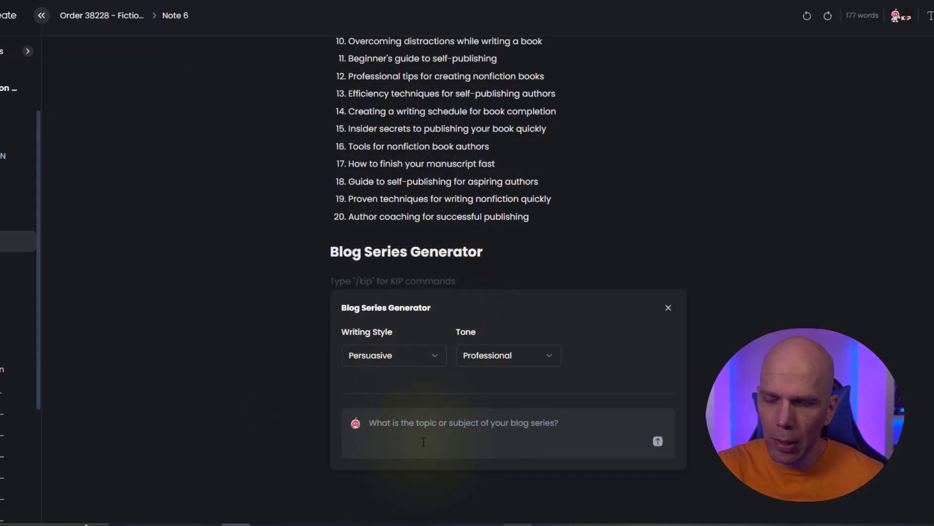
text(My latest book is How to Write a Nonfiction Book in 24 Hours: A Simple Step-by-Step System for Writing a Good Book Fast. I'm trying to promote that book so any blogs I can write that promotes this book helps a lot.)
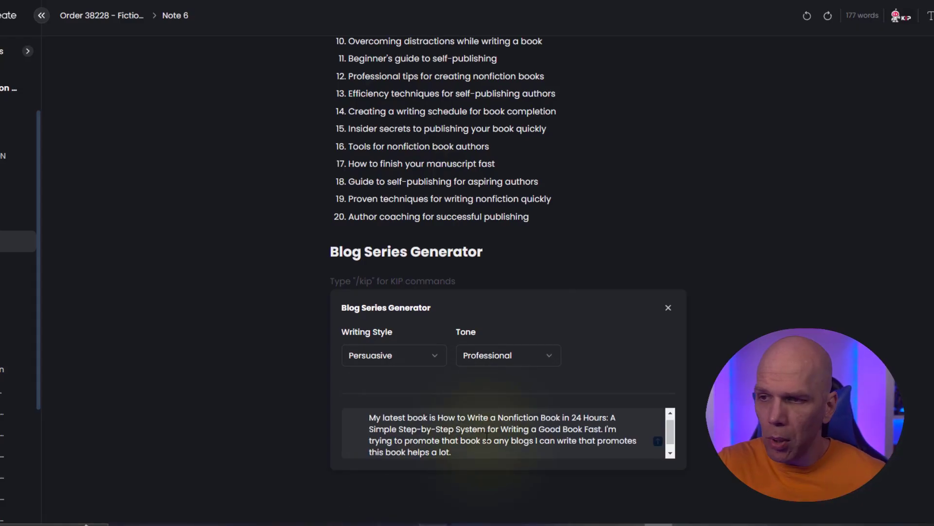
click(656, 443)
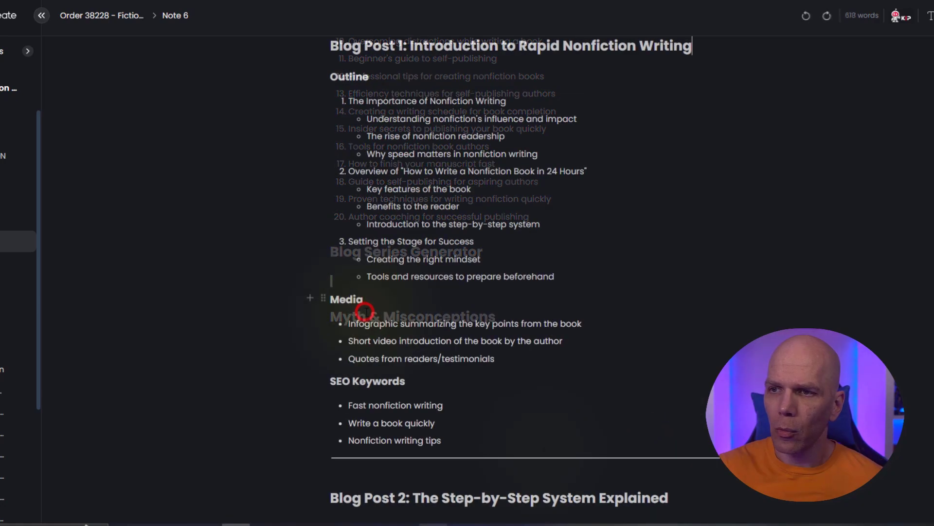
Look over the start of the generated blog series and highlight the full Outline of Blog Post 1
scroll(408, 290, up, 10)
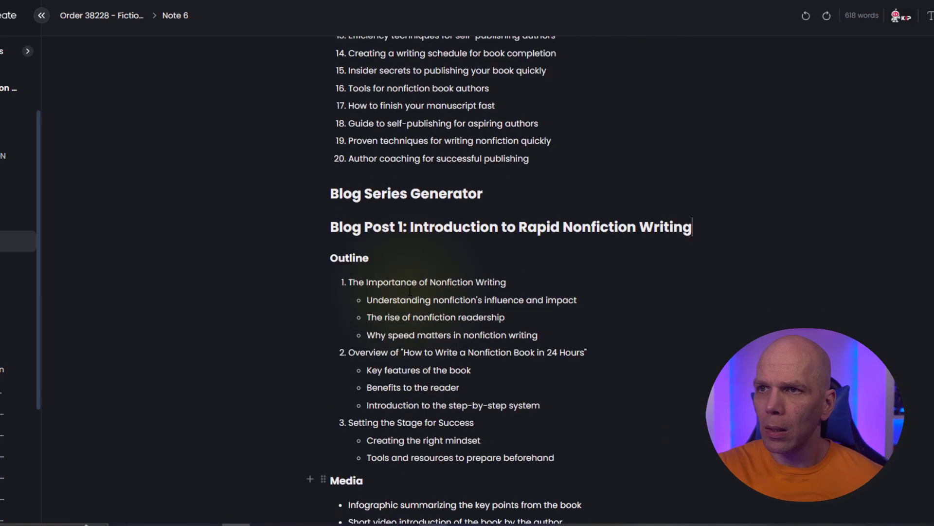
scroll(413, 295, down, 8)
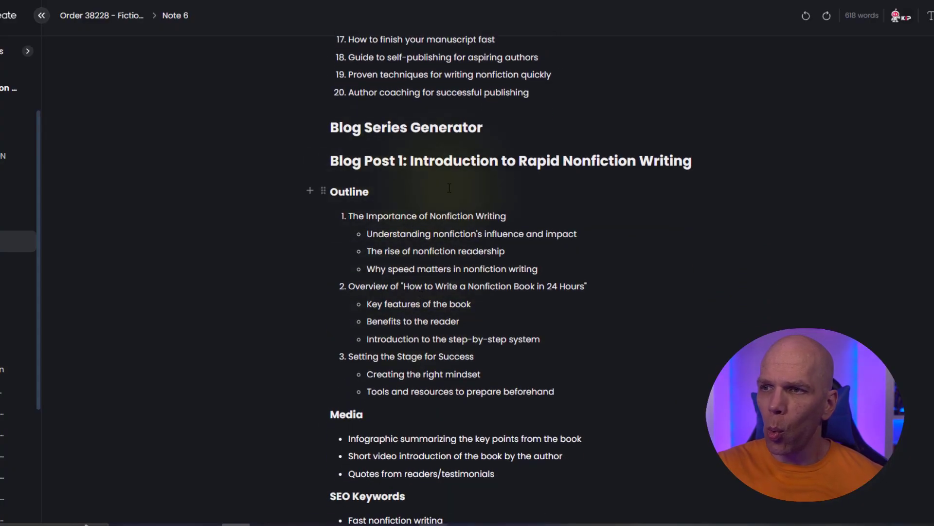
scroll(443, 191, down, 1)
drag(331, 135, 565, 337)
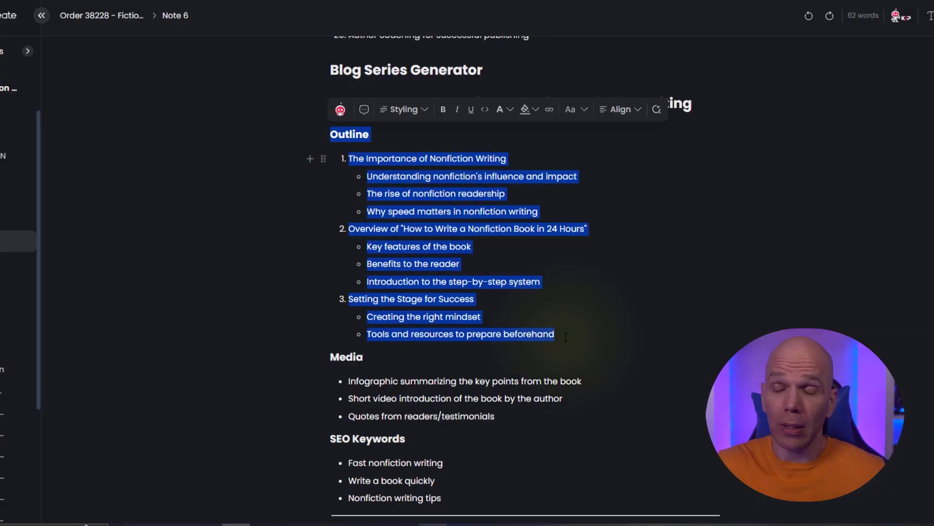
click(555, 331)
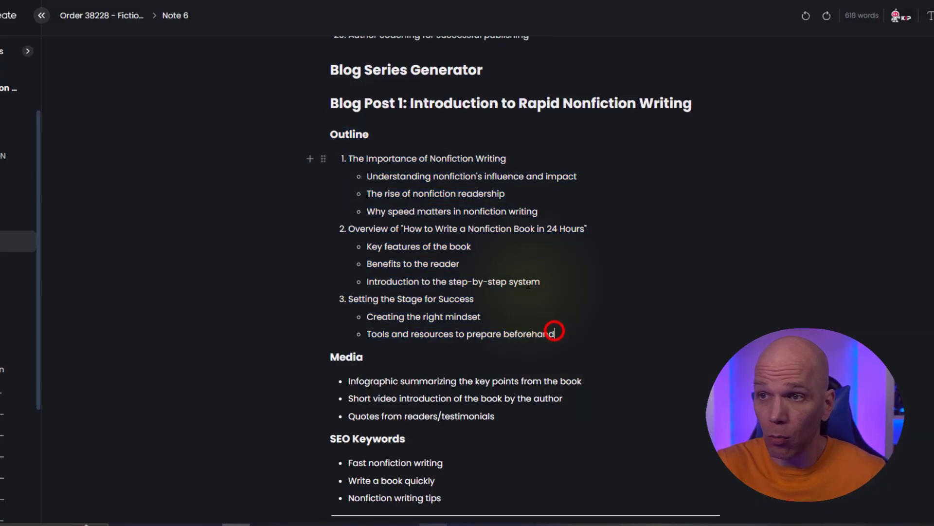
Examine Blog Post 1's Media and SEO Keywords lists, highlighting the media ideas and the keywords
scroll(399, 239, down, 2)
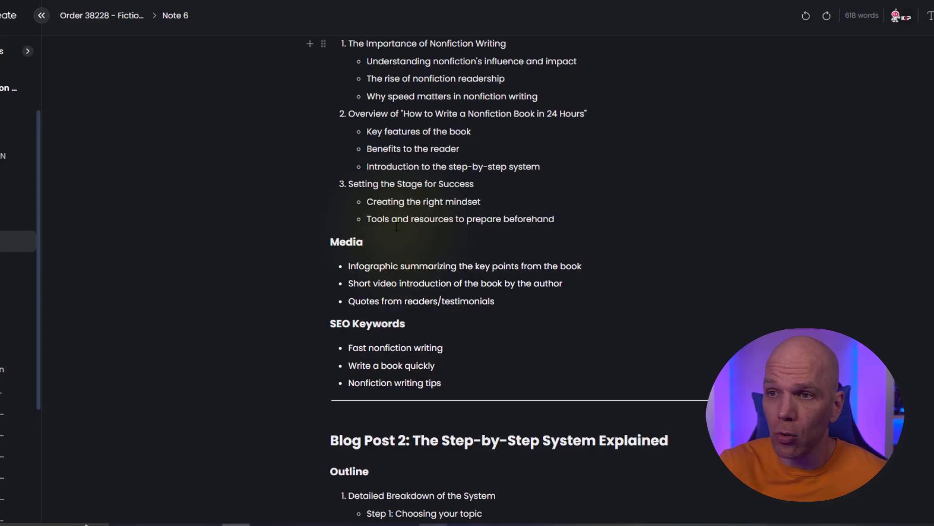
scroll(396, 226, down, 2)
drag(350, 149, 582, 151)
key(BackSpace)
drag(348, 168, 563, 177)
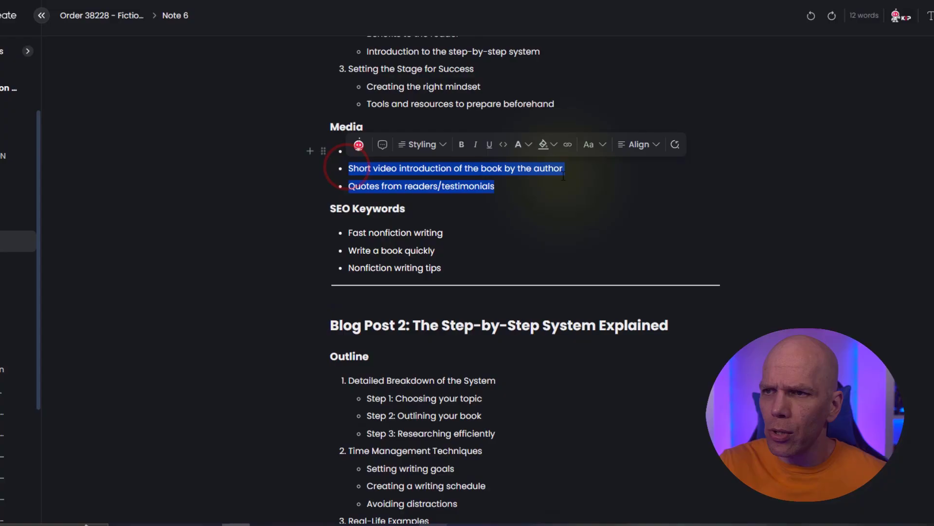
click(506, 199)
drag(374, 181, 503, 185)
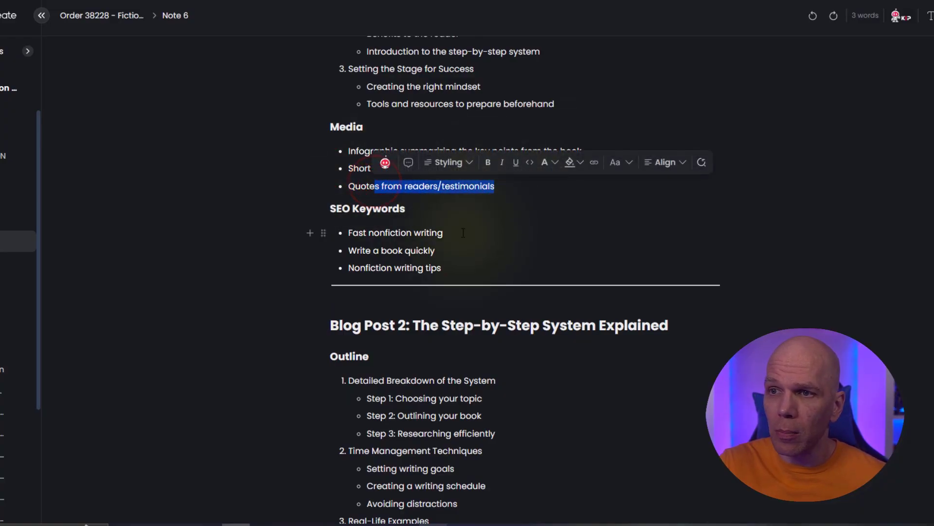
scroll(355, 178, down, 1)
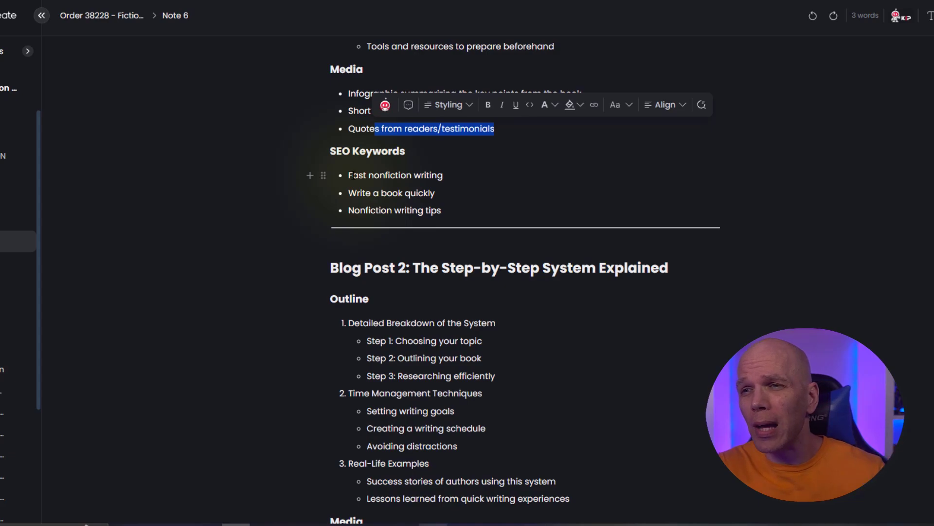
click(354, 175)
drag(354, 175, 495, 204)
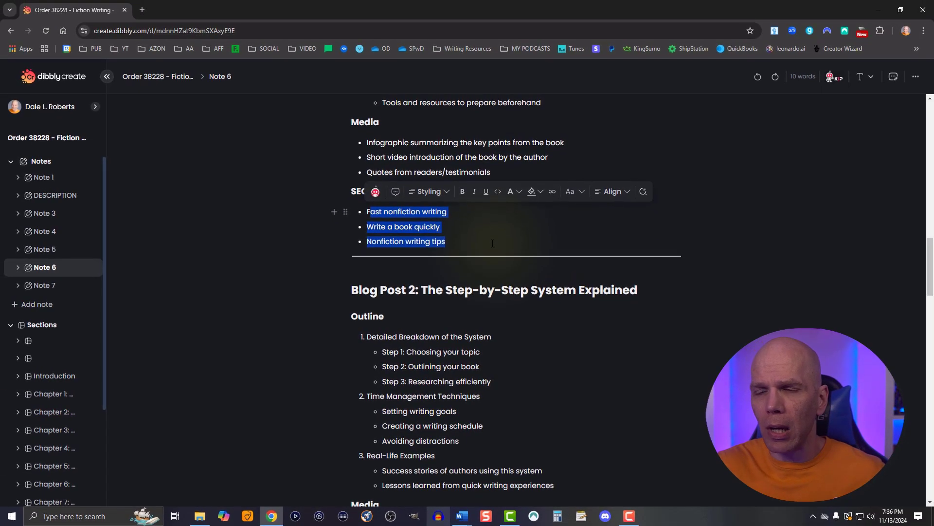
Look through the outlines, media ideas and SEO keywords of Blog Posts 2, 3 and 4, continuing past them in Note 6
click(445, 241)
scroll(439, 254, down, 2)
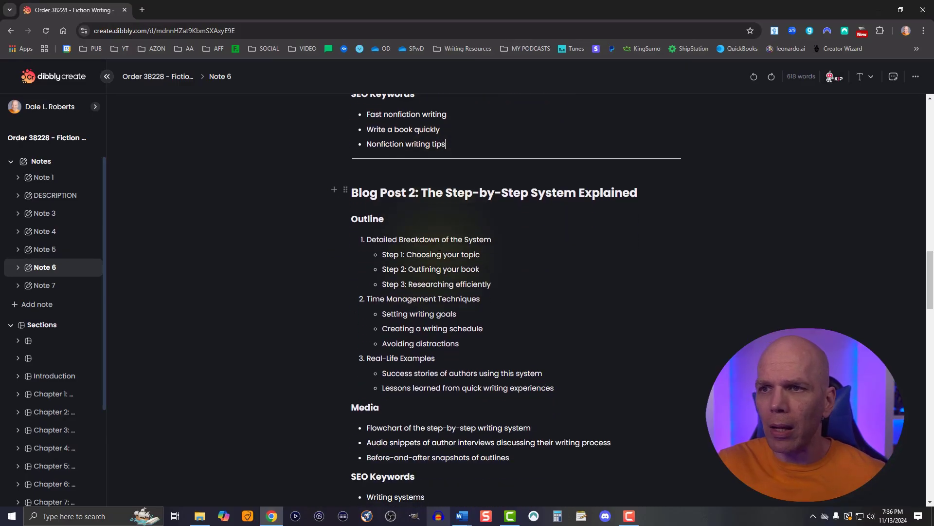
scroll(439, 254, down, 1)
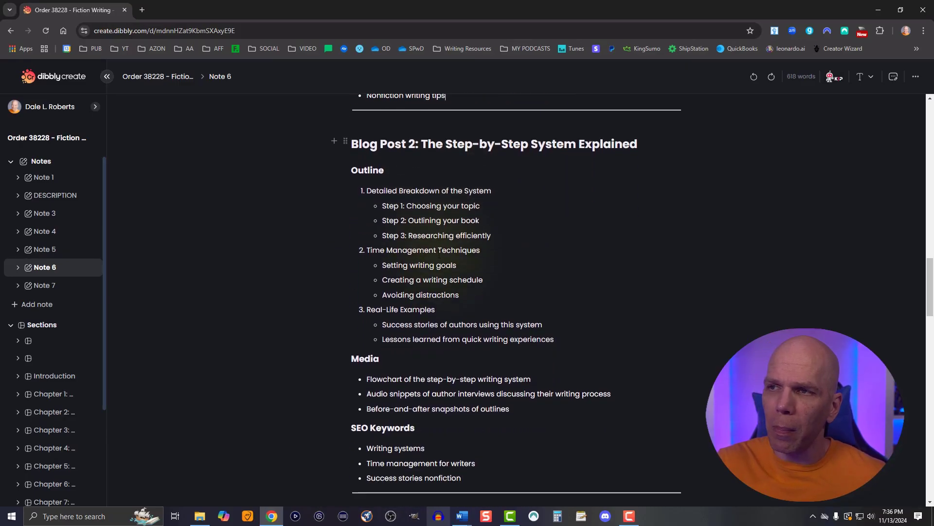
scroll(439, 253, down, 7)
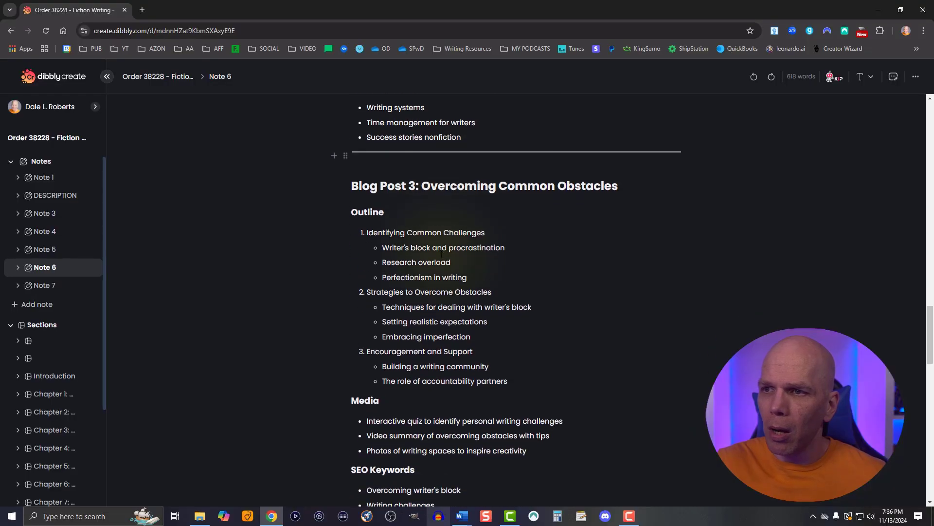
scroll(441, 254, down, 8)
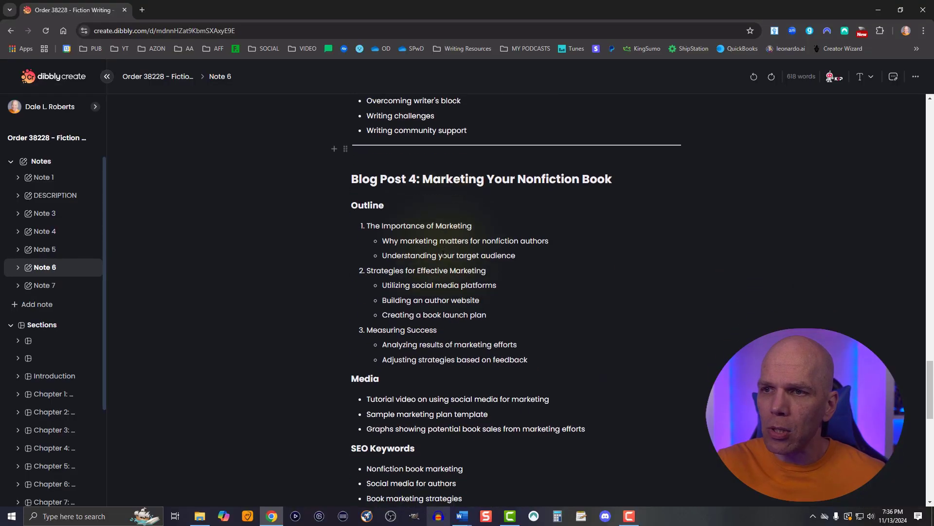
scroll(444, 255, down, 12)
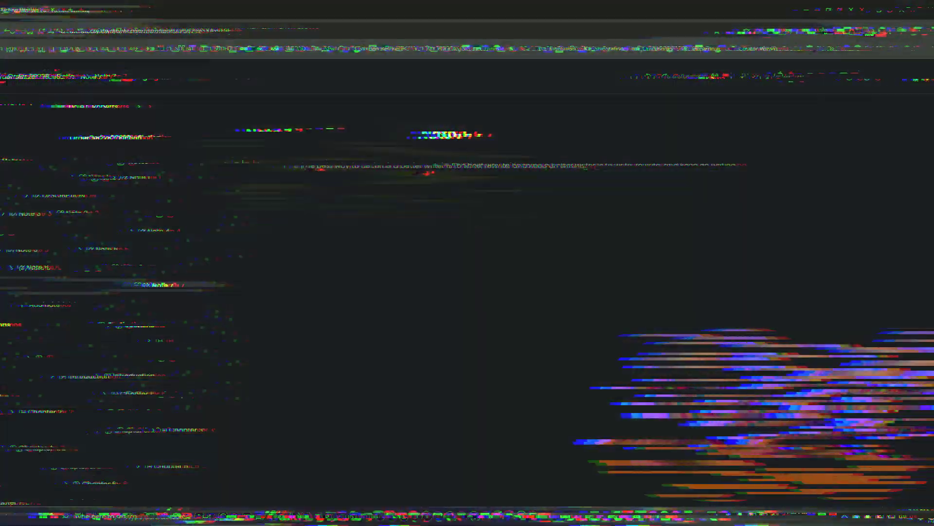
Find the Press Release prompt by searching the full prompt library for "press" and open it in Note 7
click(339, 166)
click(314, 184)
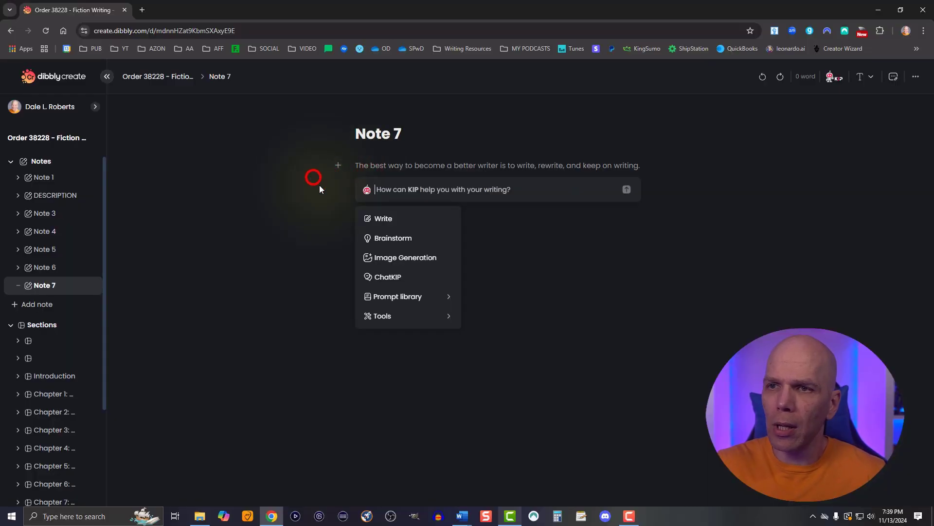
mouse_move(417, 298)
mouse_move(524, 337)
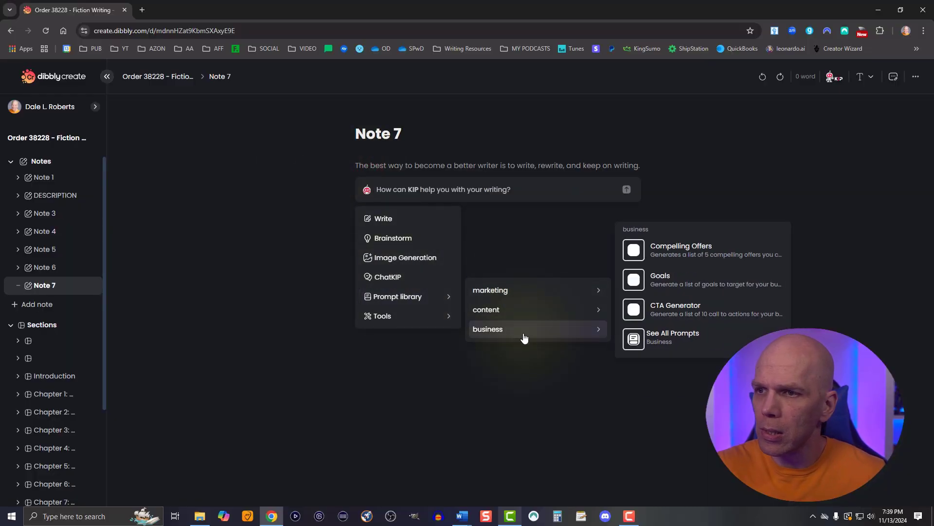
click(647, 337)
click(623, 138)
text(press)
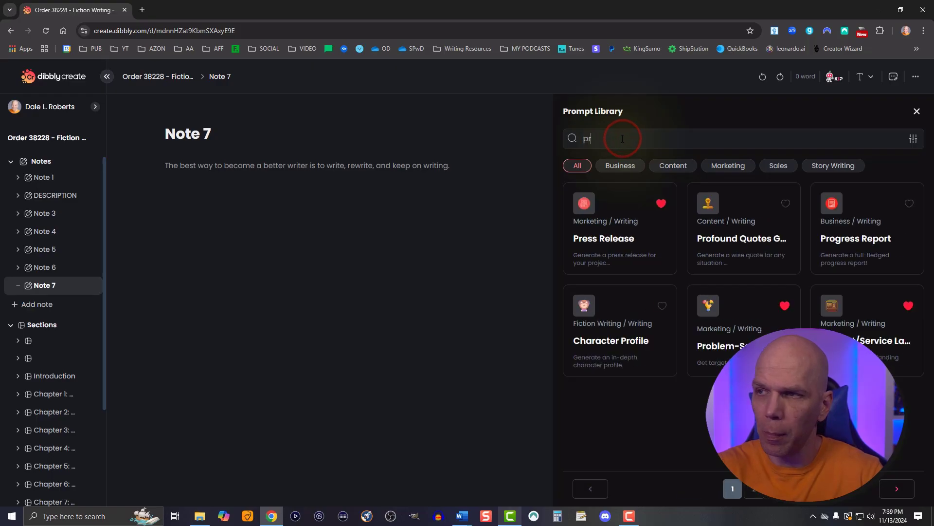
click(595, 235)
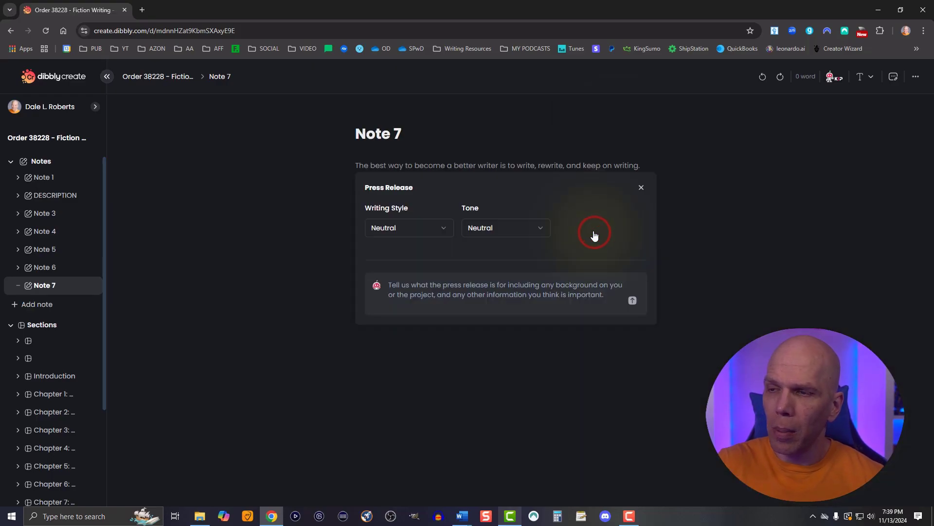
Generate a Persuasive, Professional press release from the author background and the description of the 24-hour nonfiction book
click(383, 233)
click(398, 311)
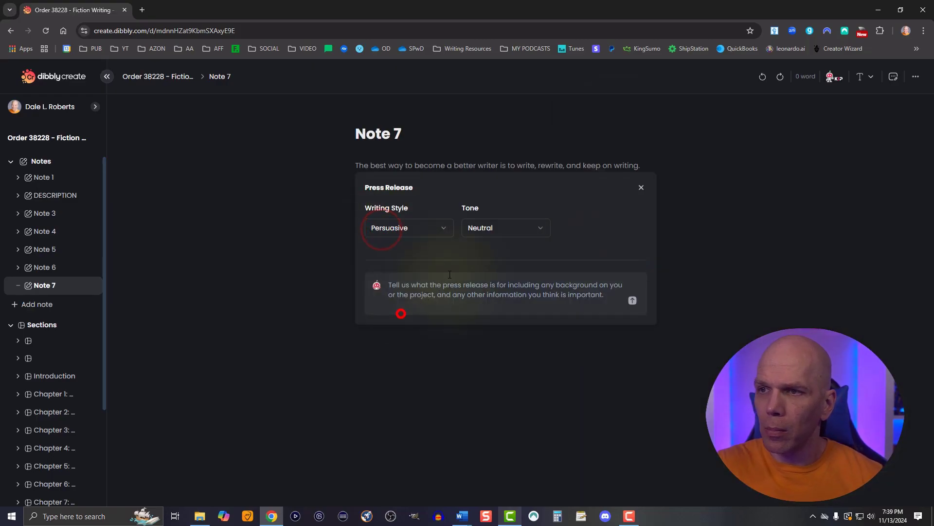
click(481, 227)
click(495, 342)
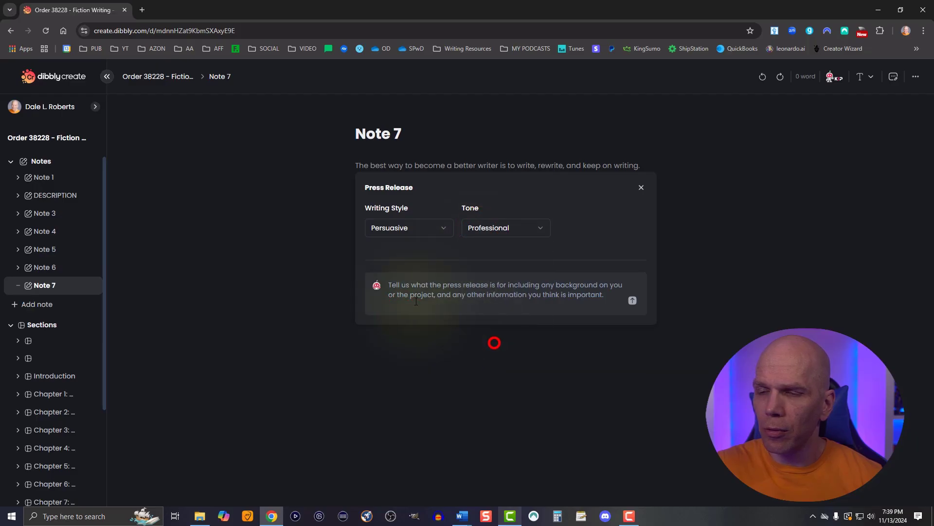
click(410, 293)
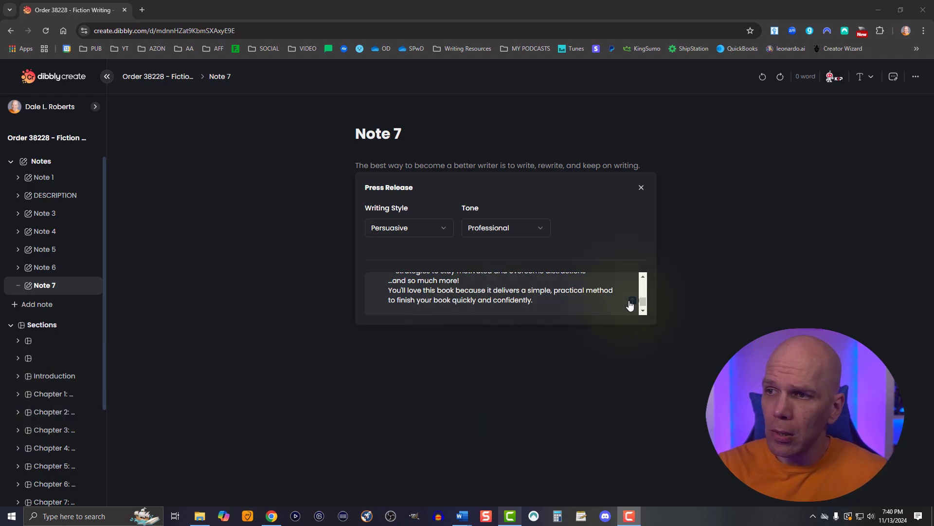
key(Return)
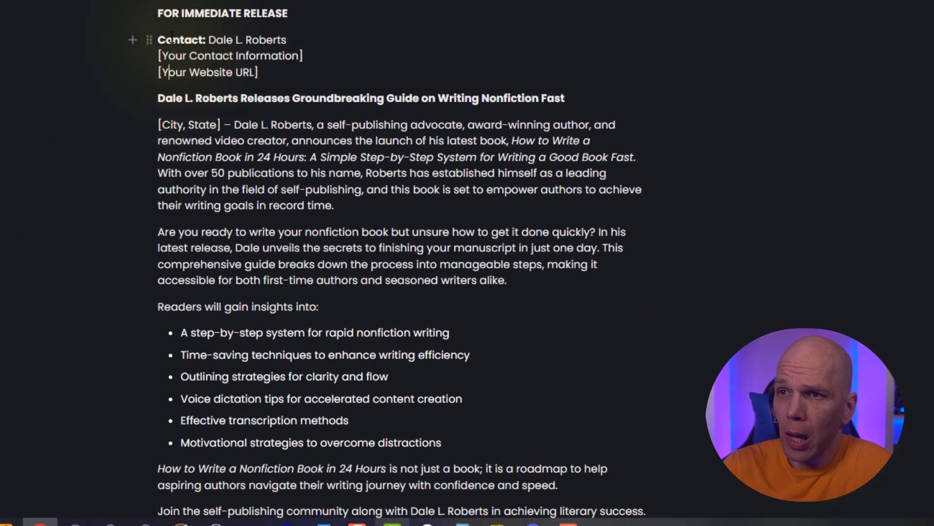
Review the start of the press release, highlighting the contact placeholders, the headline and the opening paragraph
drag(167, 37, 262, 70)
click(263, 68)
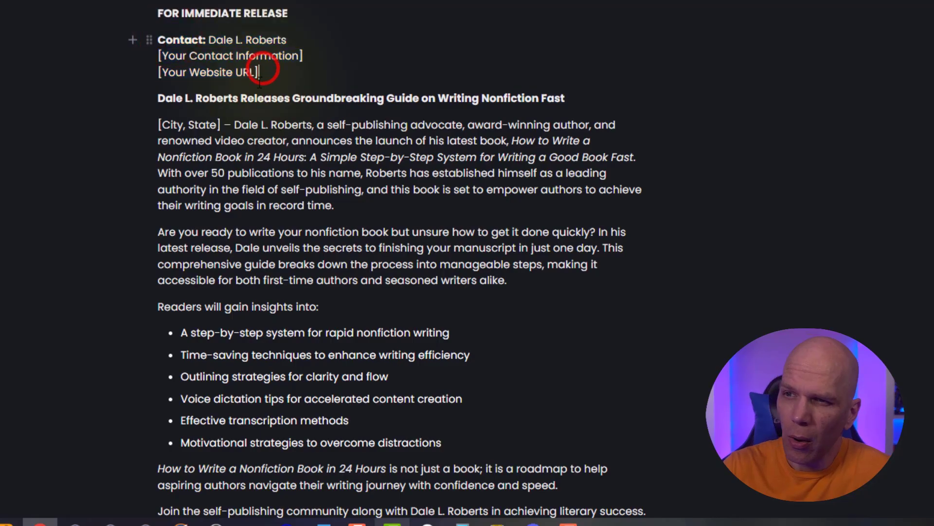
scroll(179, 30, down, 2)
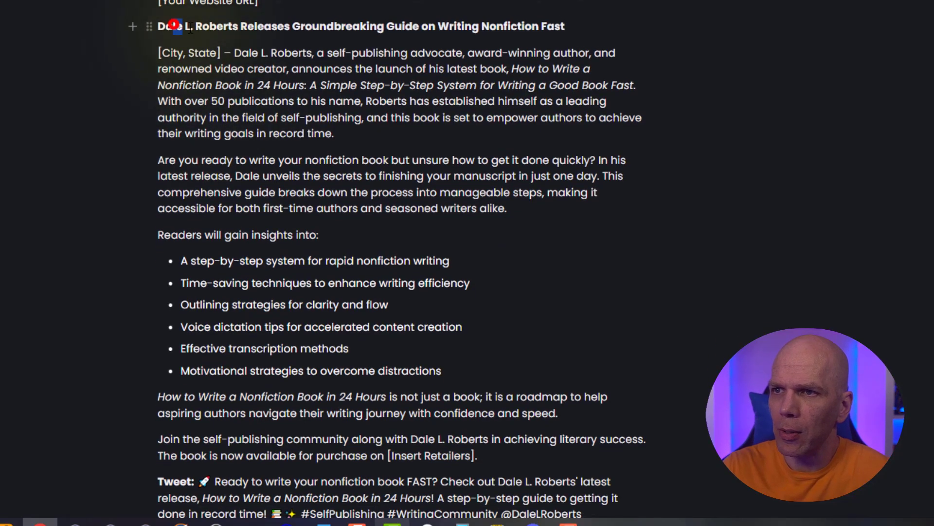
drag(161, 27, 576, 20)
click(511, 45)
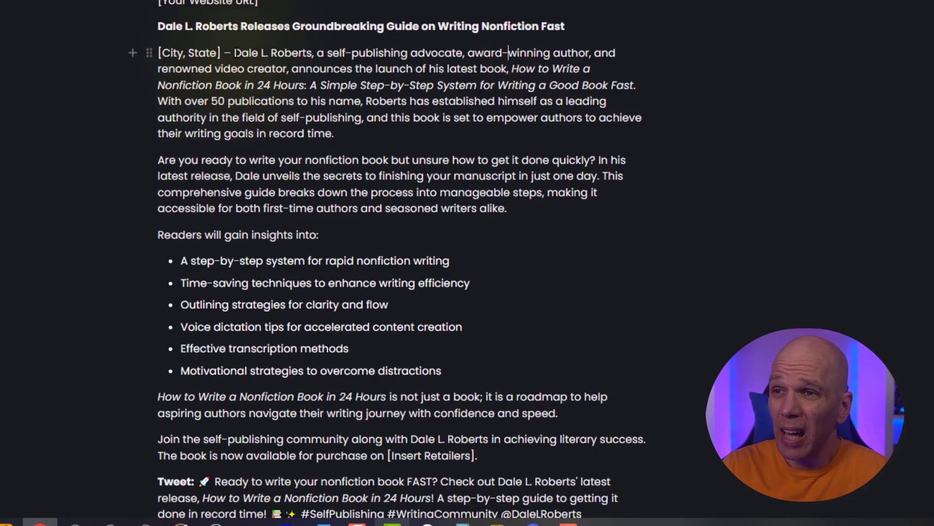
drag(235, 53, 358, 132)
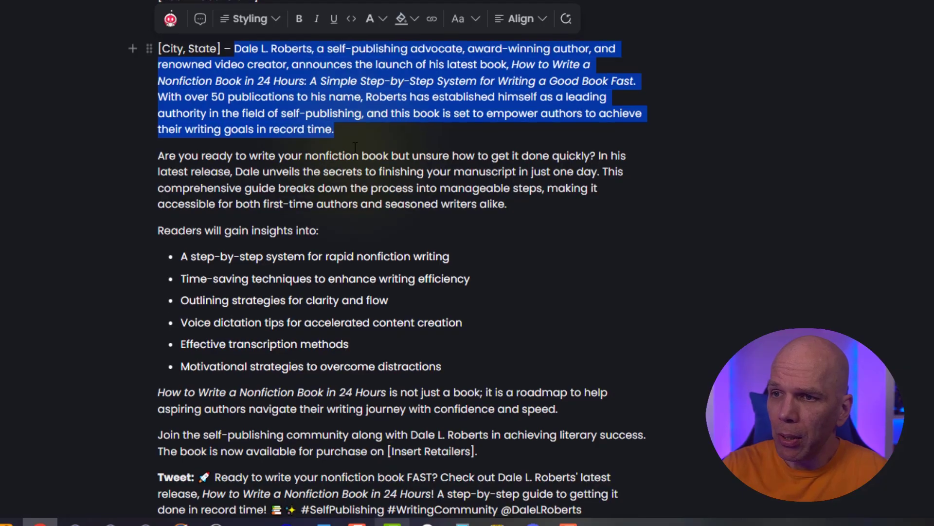
Read on to the end of the press release and highlight the suggested Tweet with its hashtags
scroll(359, 133, down, 4)
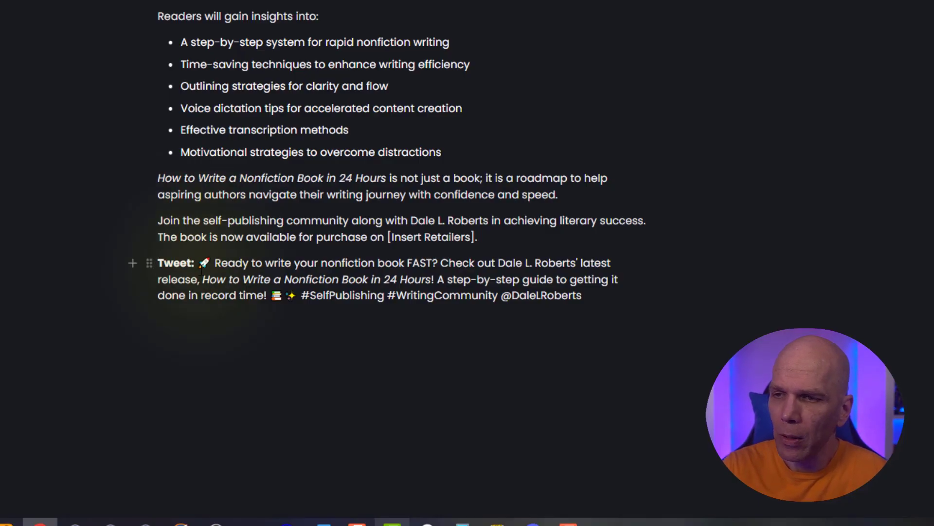
mouse_move(156, 261)
mouse_down()
mouse_move(622, 287)
mouse_move(198, 275)
mouse_up()
click(630, 305)
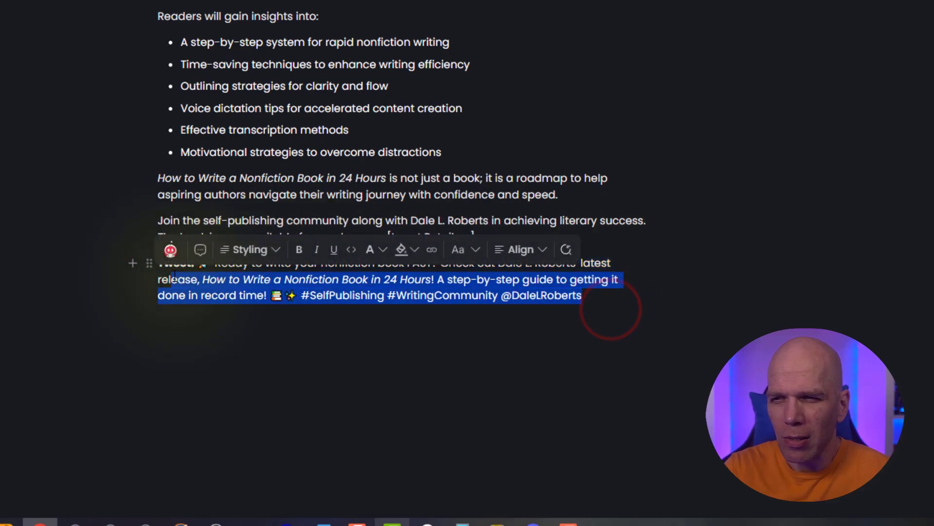
click(179, 298)
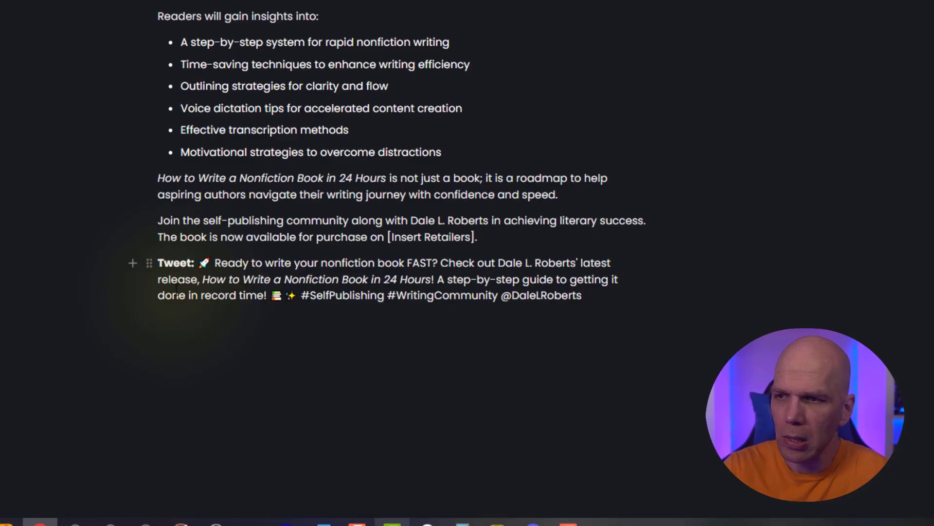
Look over the whole press release again, from the contact block through the reader insights to the closing Tweet
scroll(458, 221, up, 6)
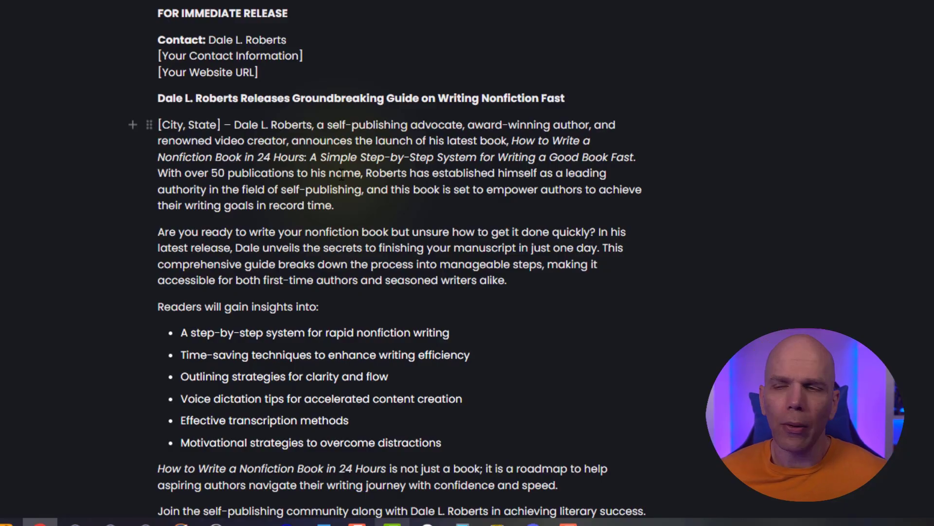
scroll(342, 174, down, 5)
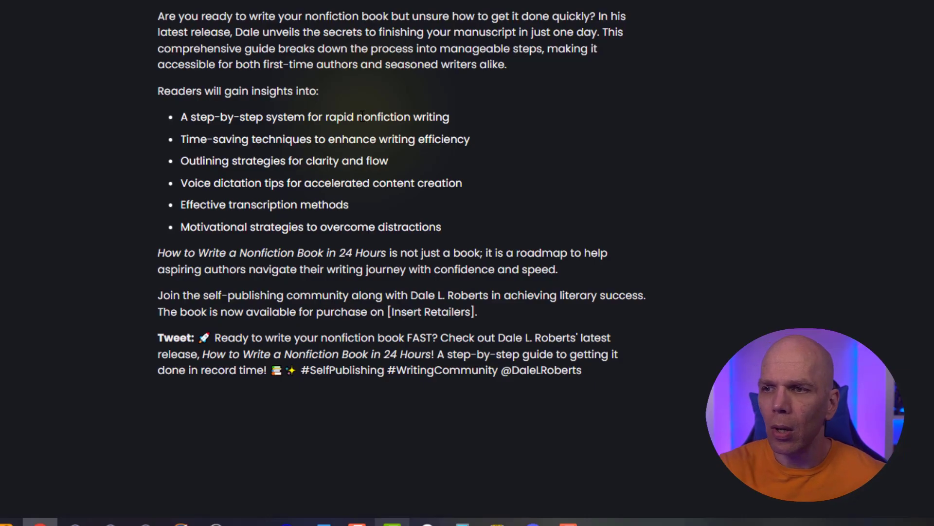
scroll(365, 109, up, 4)
scroll(390, 82, down, 3)
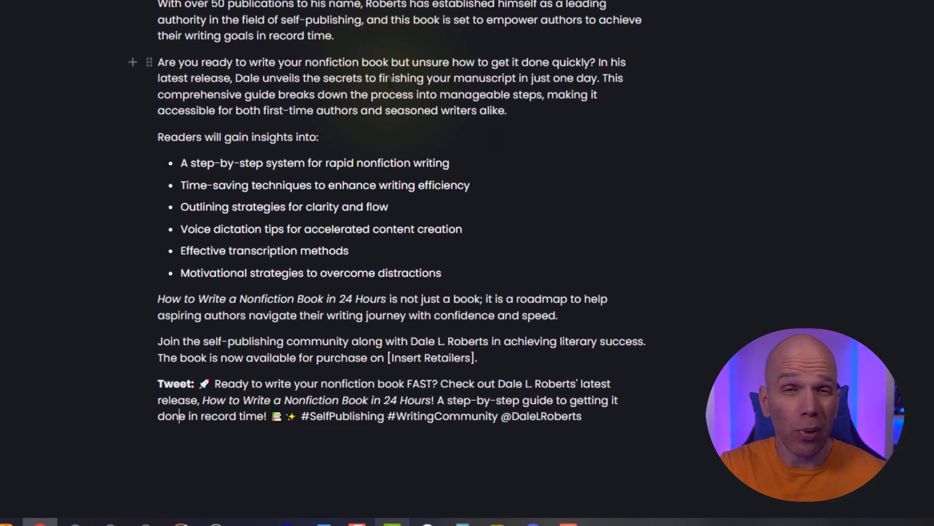
scroll(391, 80, down, 1)
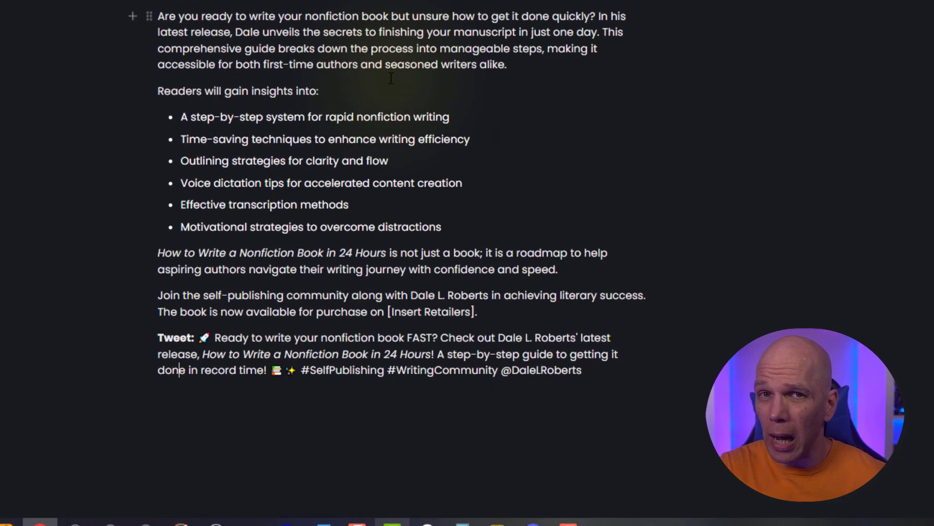